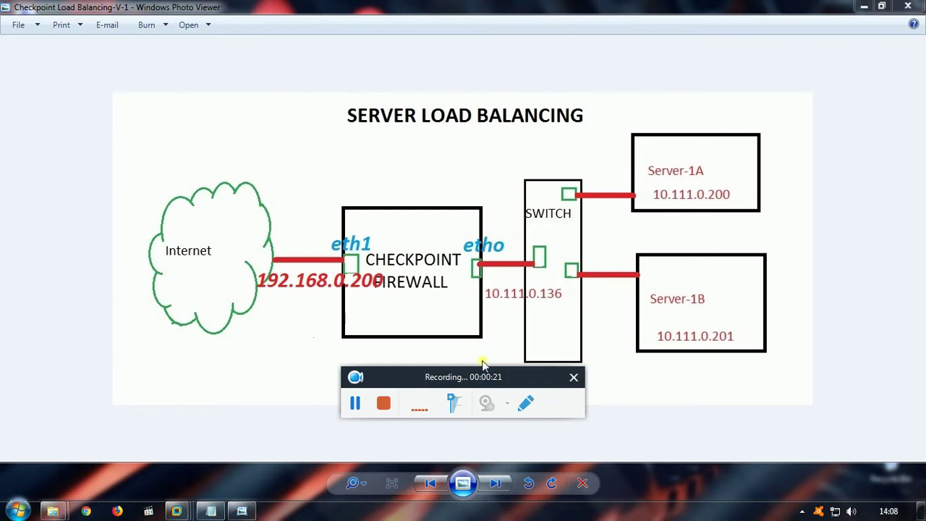
# Annotate the diagram with the text 192.168.0.201 above the Internet cloud
pyautogui.moveTo(508, 378); pyautogui.dragTo(739, 438)
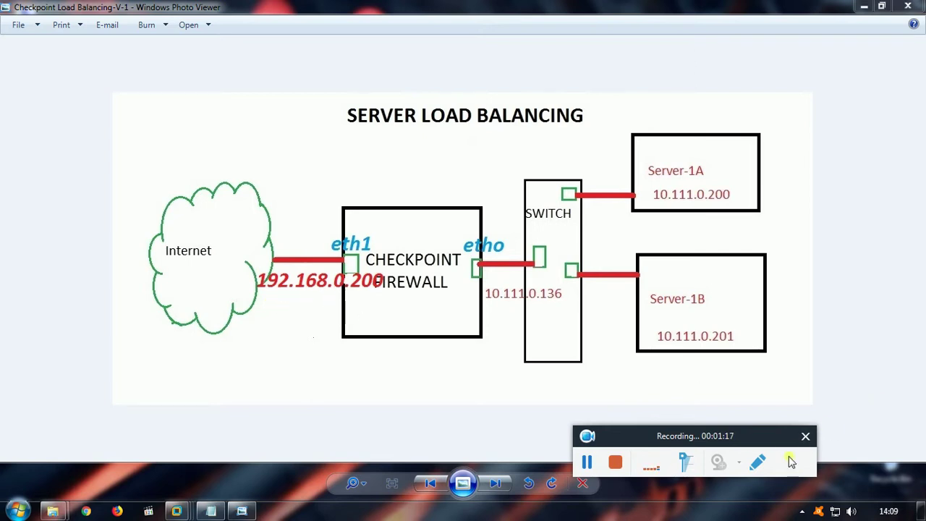
pyautogui.click(757, 462)
pyautogui.click(714, 495)
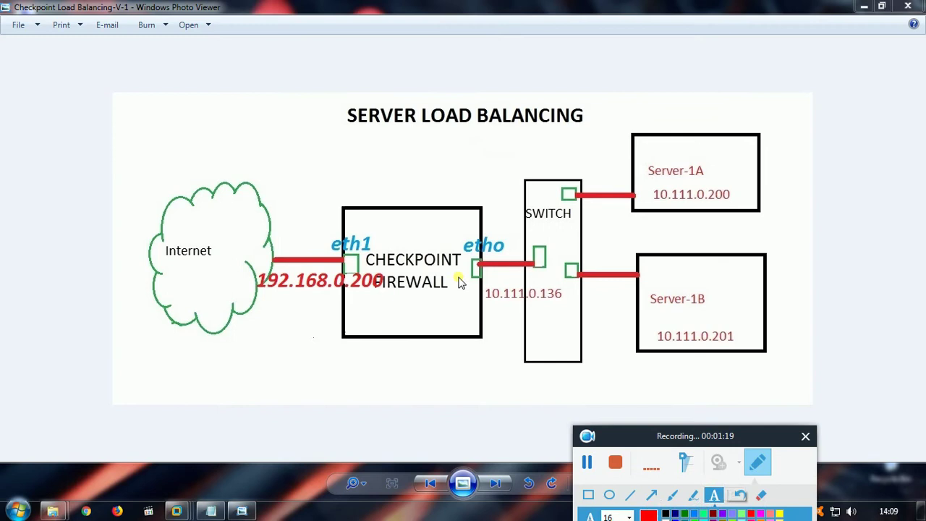
pyautogui.click(254, 146)
pyautogui.write('192')
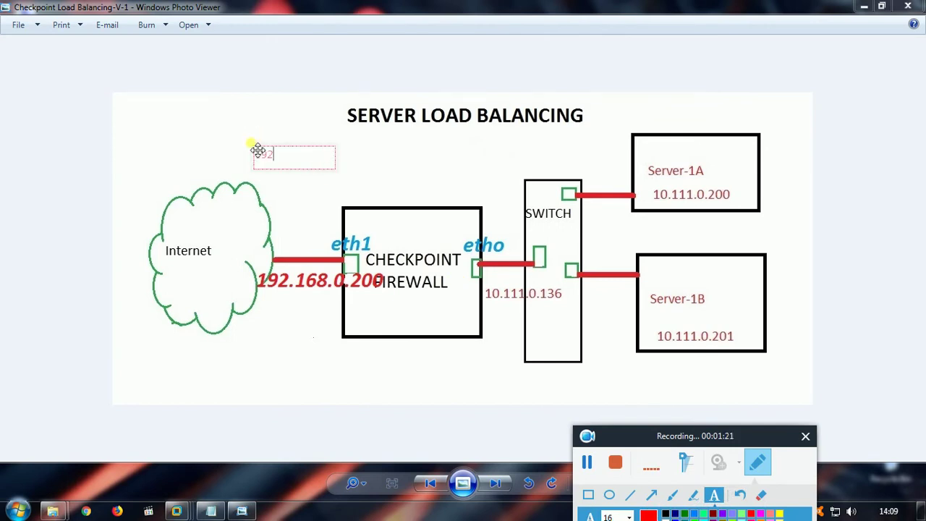
pyautogui.write('.168.0.201')
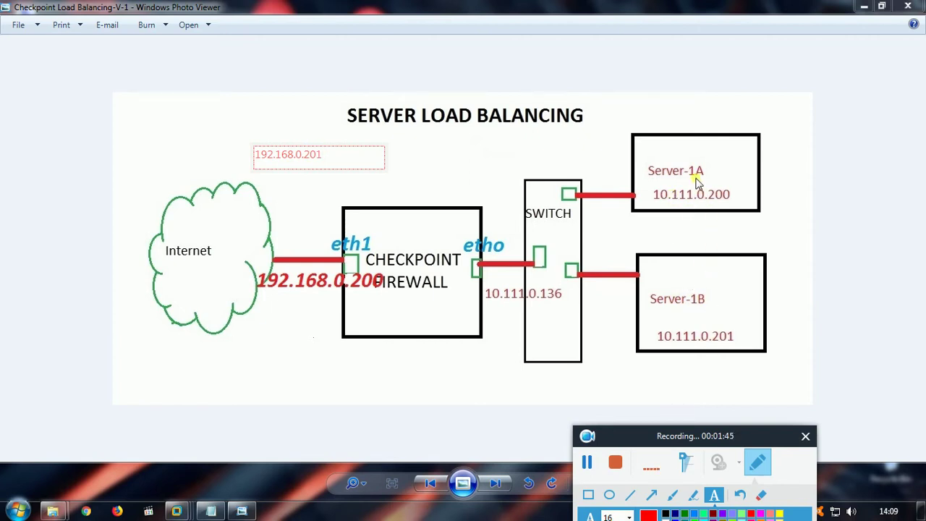
pyautogui.moveTo(626, 439); pyautogui.dragTo(662, 394)
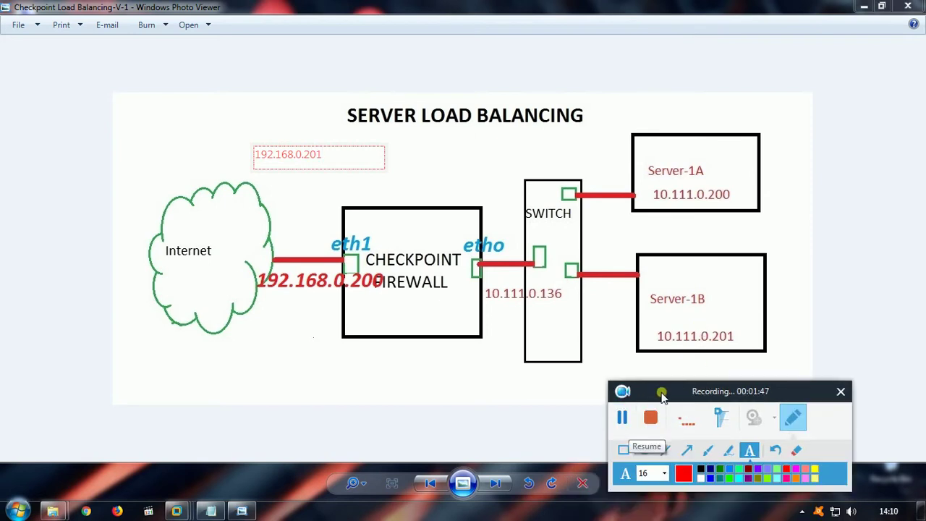
pyautogui.click(176, 510)
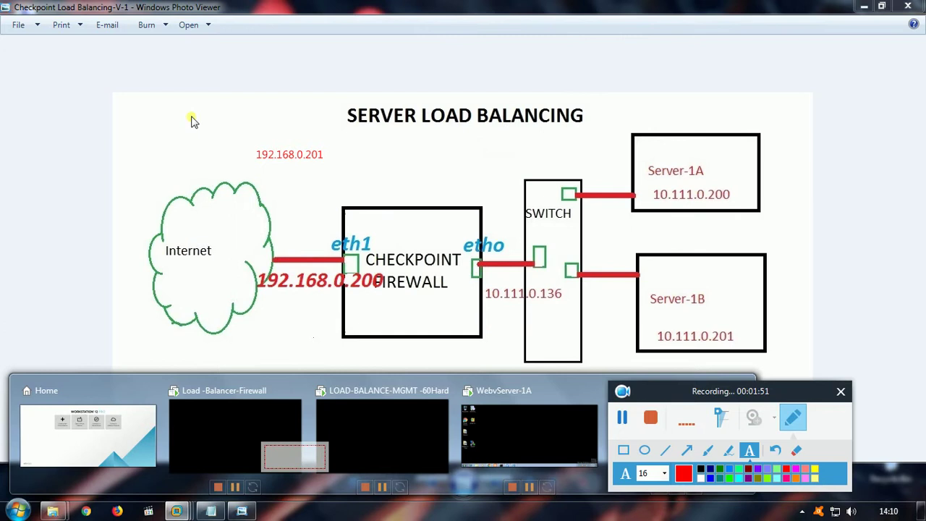
# Go through the Load-Balancer-Firewall, LOAD-BALANCE-MGMT and WebServer2 machines to reach WebvServer-1A
pyautogui.click(233, 423)
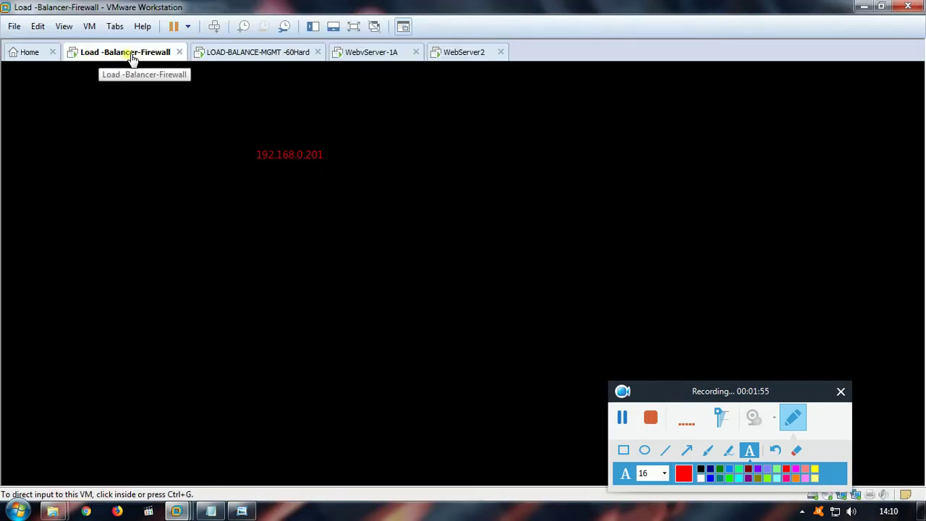
pyautogui.click(223, 49)
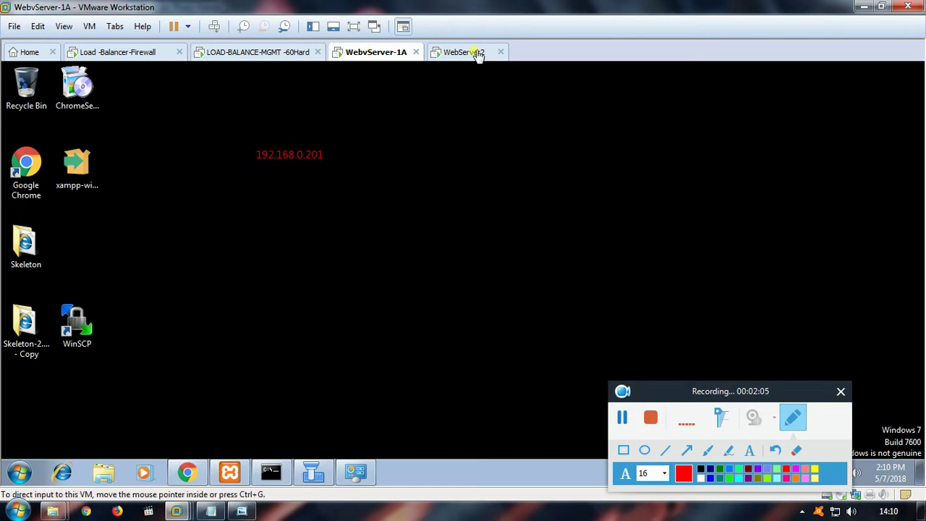
pyautogui.click(475, 53)
pyautogui.click(377, 53)
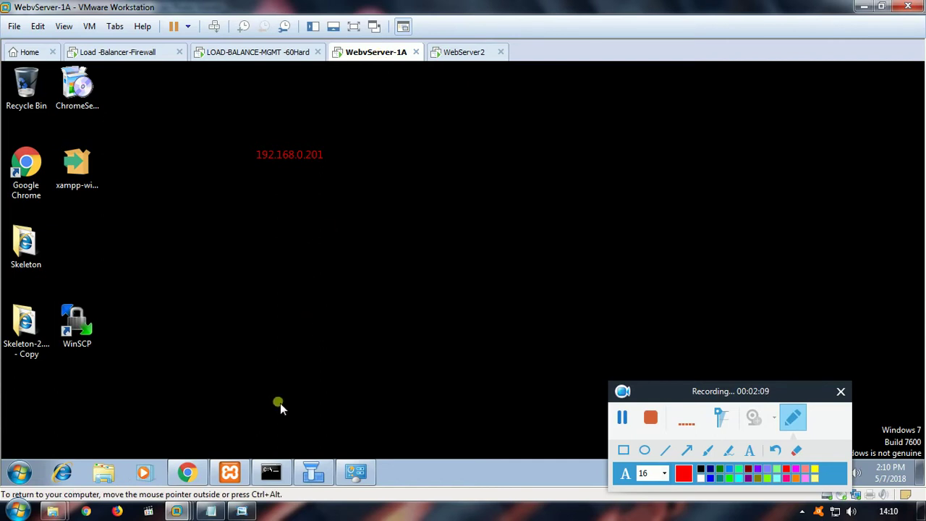
# Check XAMPP and confirm 10.111.0.200 with ipconfig, then bring up Chrome's Gaia login page
pyautogui.click(229, 472)
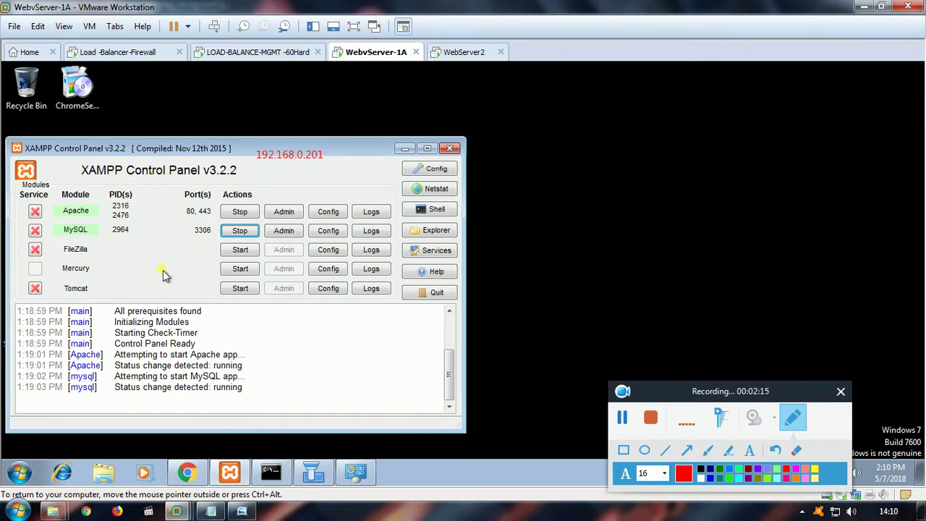
pyautogui.click(271, 474)
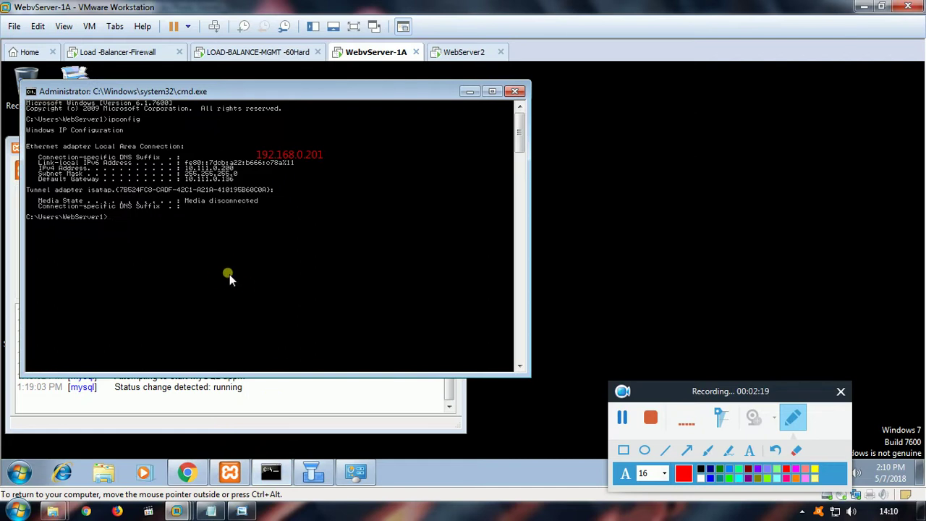
pyautogui.write('ipconfig')
pyautogui.press('Return')
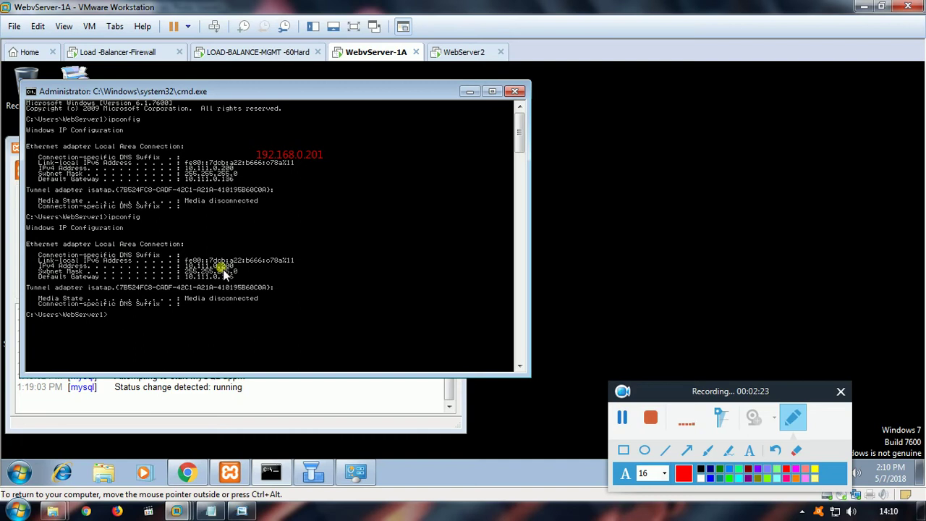
pyautogui.click(195, 470)
pyautogui.click(309, 221)
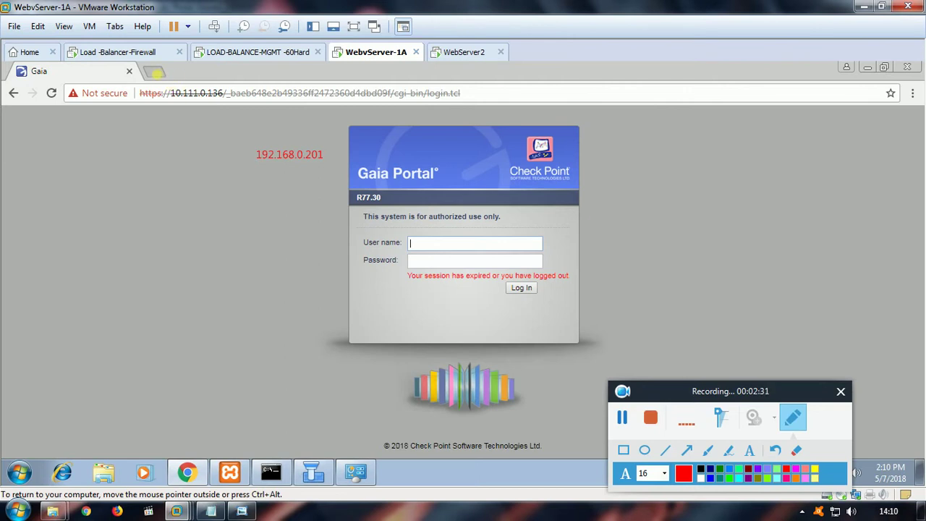
# Load 10.111.0.200 in a new Chrome tab and scroll through the 'This is Our First Server-1A' post
pyautogui.click(154, 72)
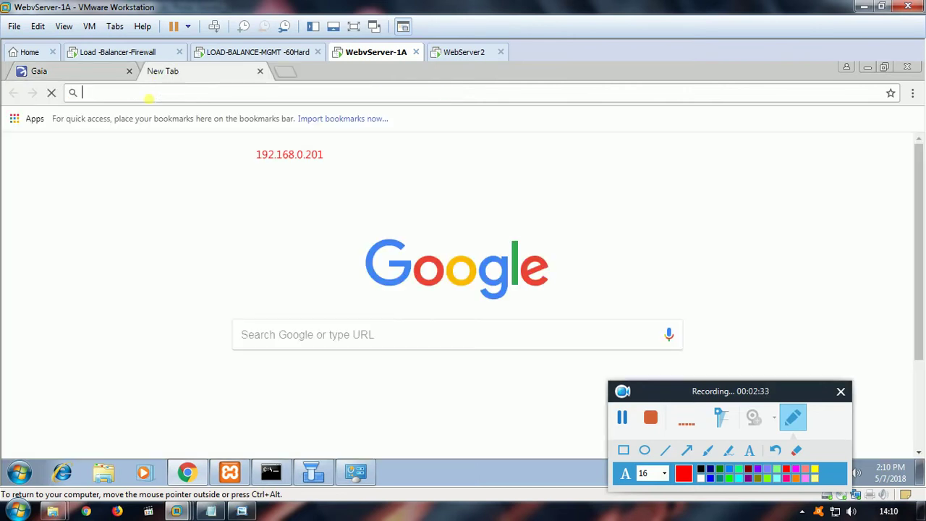
pyautogui.write('10.111.0.200')
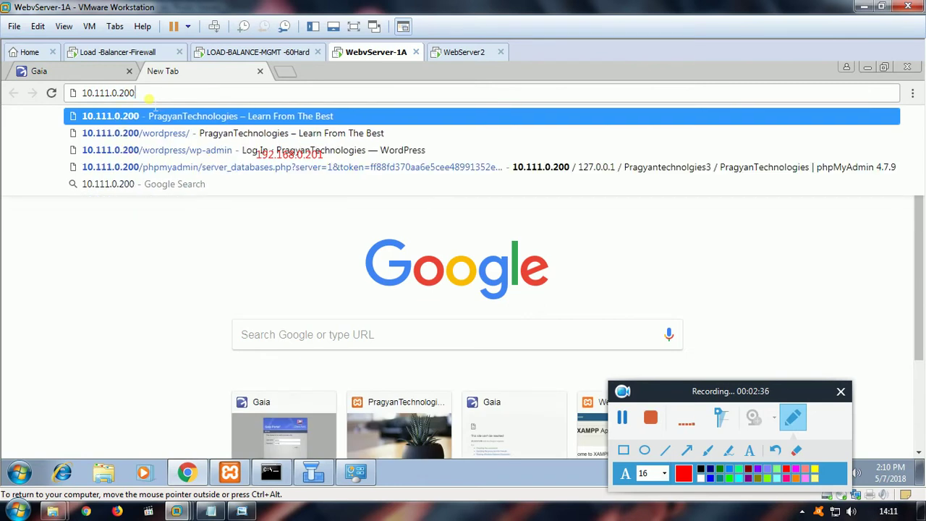
pyautogui.press('Return')
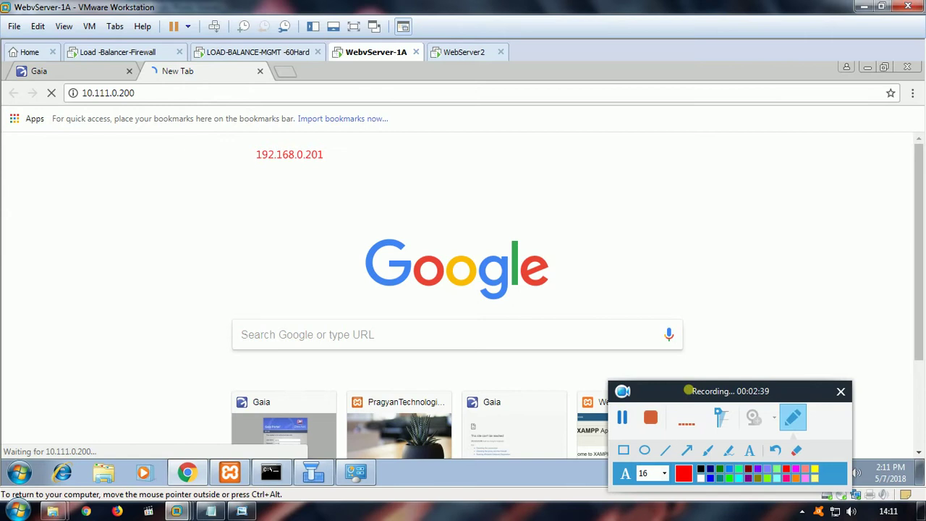
pyautogui.click(749, 452)
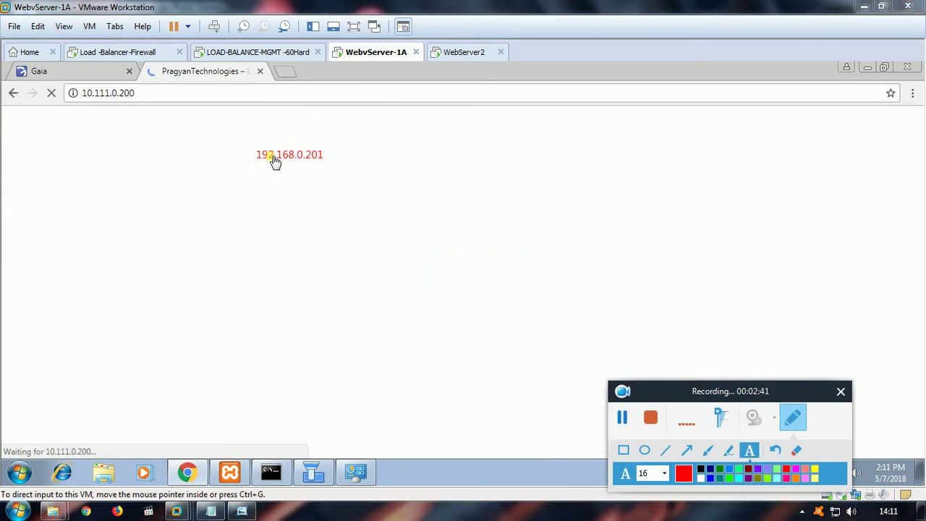
pyautogui.click(257, 154)
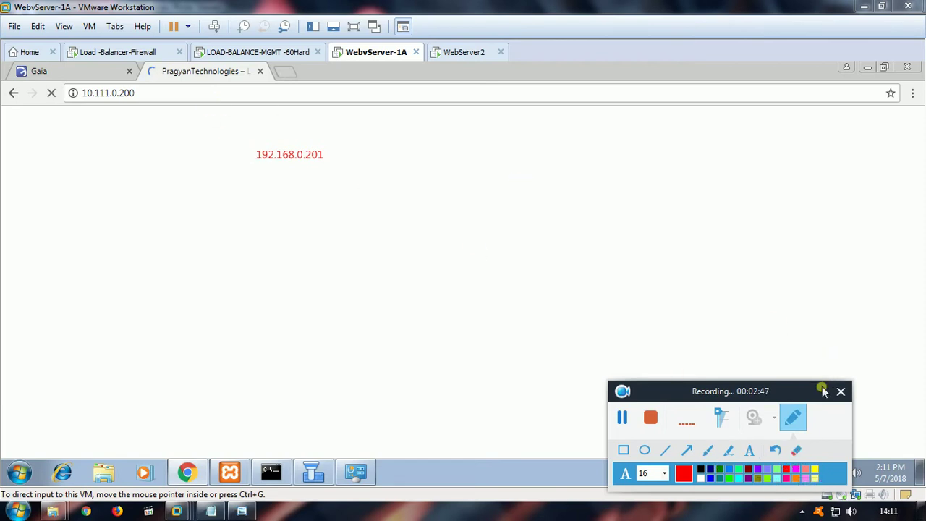
pyautogui.moveTo(803, 391); pyautogui.dragTo(850, 433)
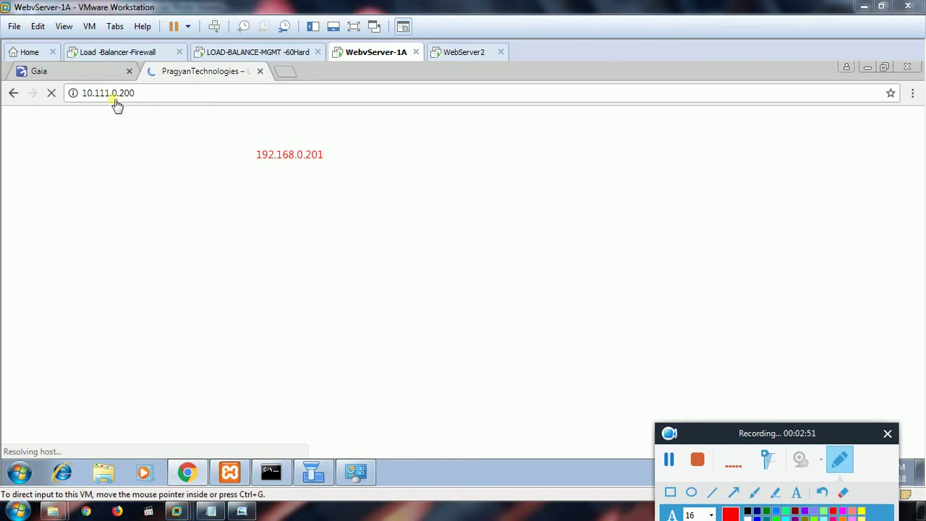
pyautogui.click(101, 76)
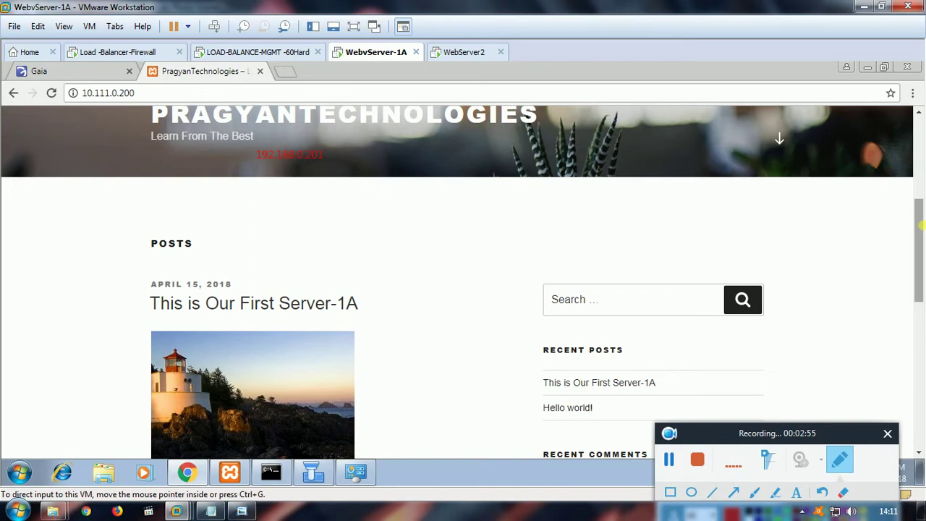
pyautogui.scroll(4, 921, 227)
pyautogui.scroll(-3, 921, 224)
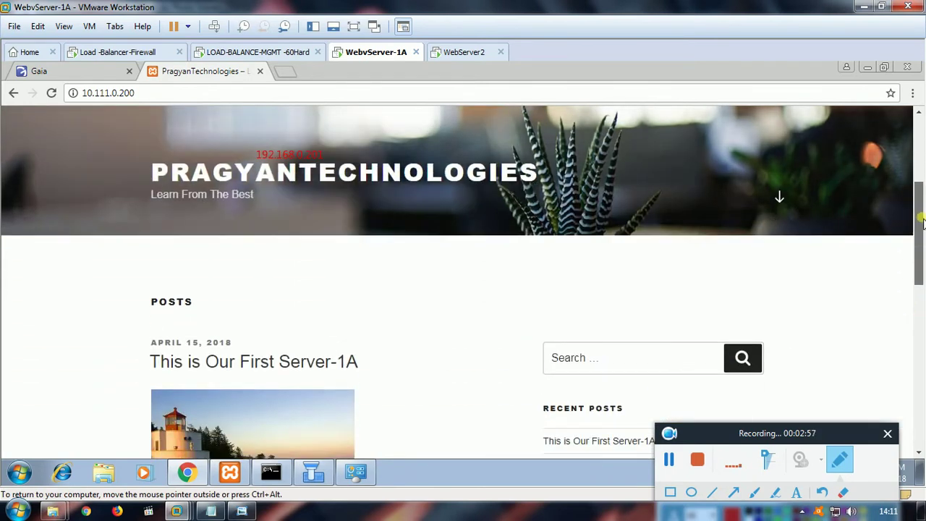
pyautogui.scroll(-6, 921, 224)
pyautogui.scroll(3, 923, 244)
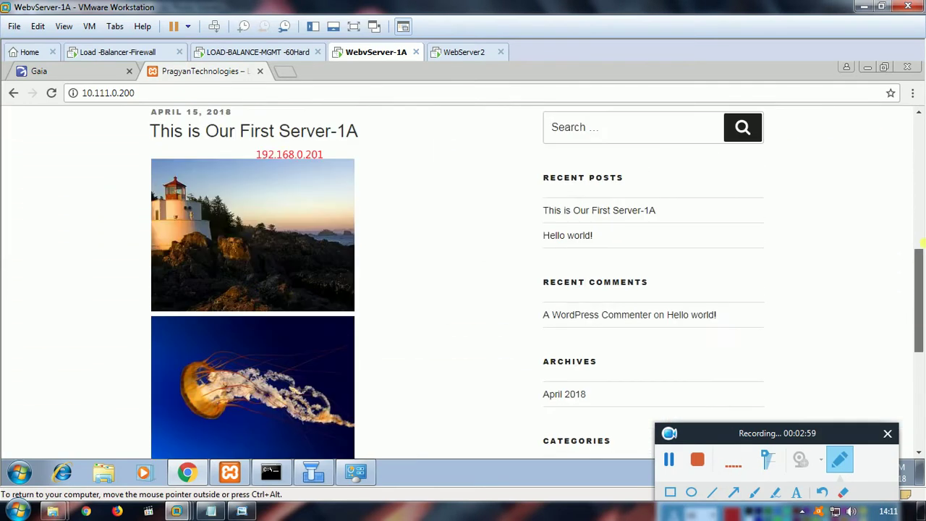
pyautogui.scroll(5, 922, 244)
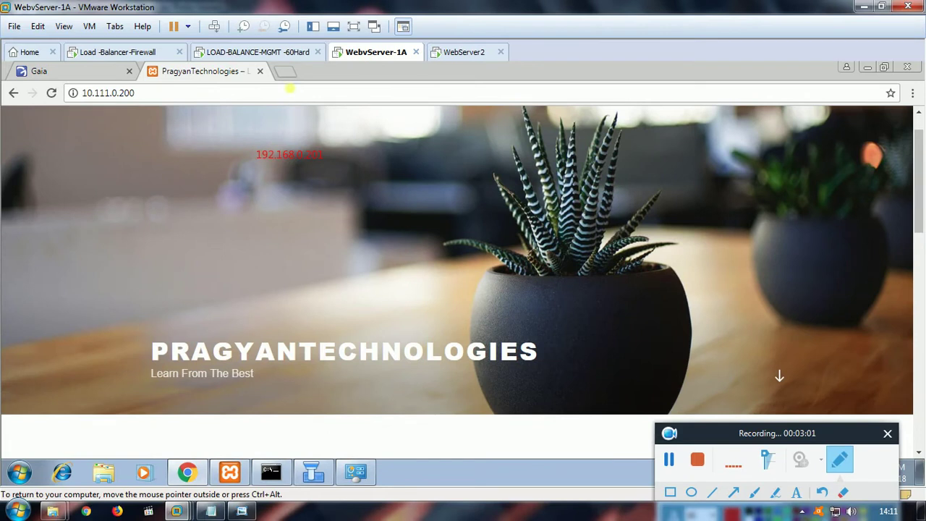
# Check WebServer2's XAMPP panel, then load 10.111.0.201 in a new tab on WebvServer-1A
pyautogui.click(453, 52)
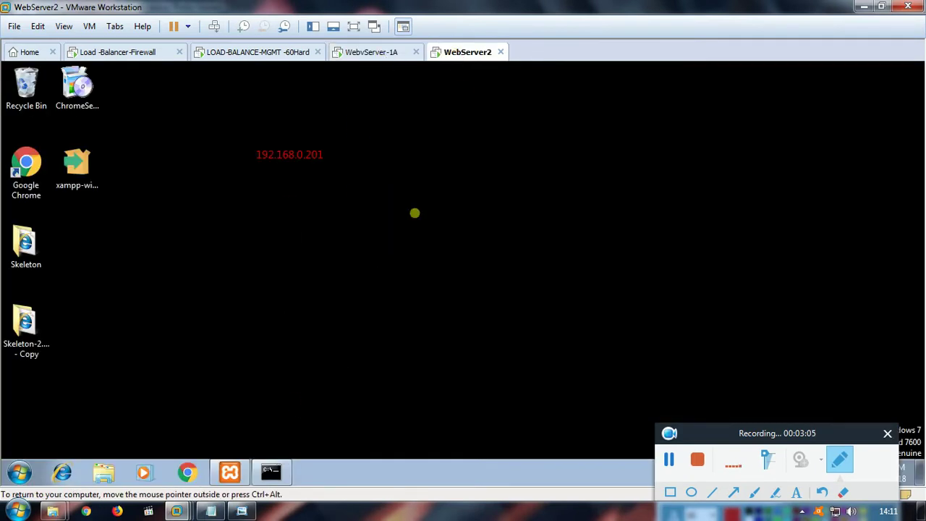
pyautogui.click(233, 474)
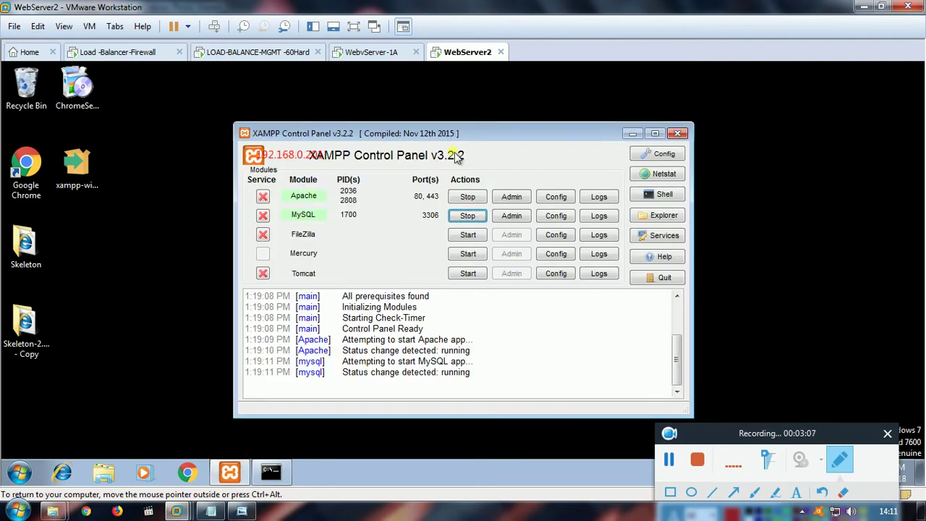
pyautogui.click(372, 52)
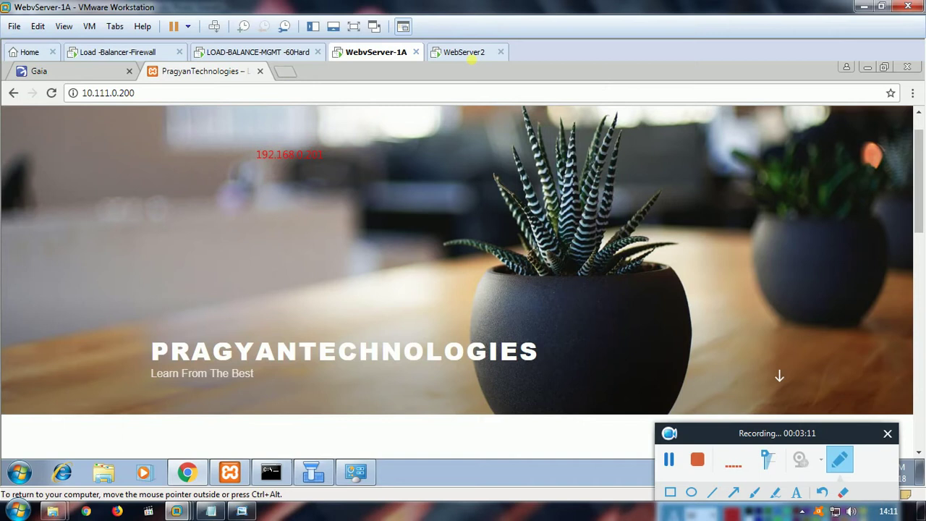
pyautogui.click(285, 72)
pyautogui.write('10.')
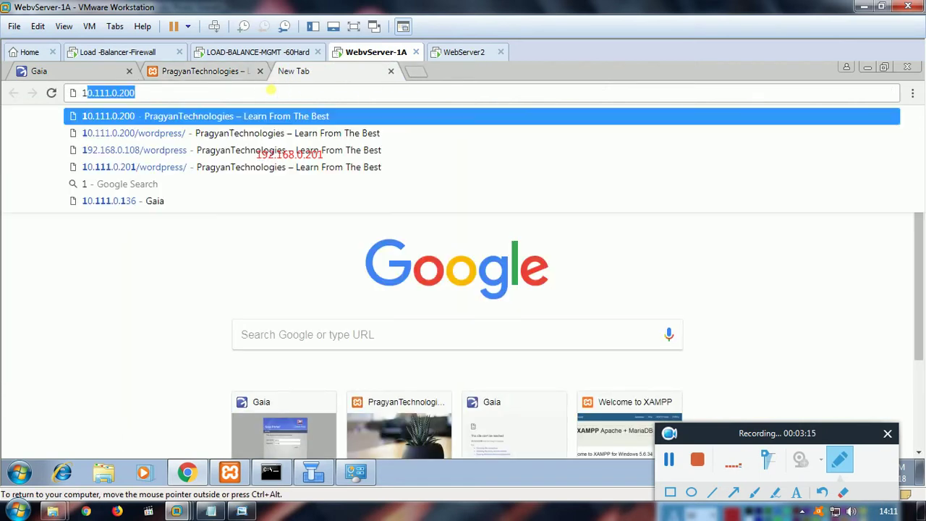
pyautogui.write('111.0.2')
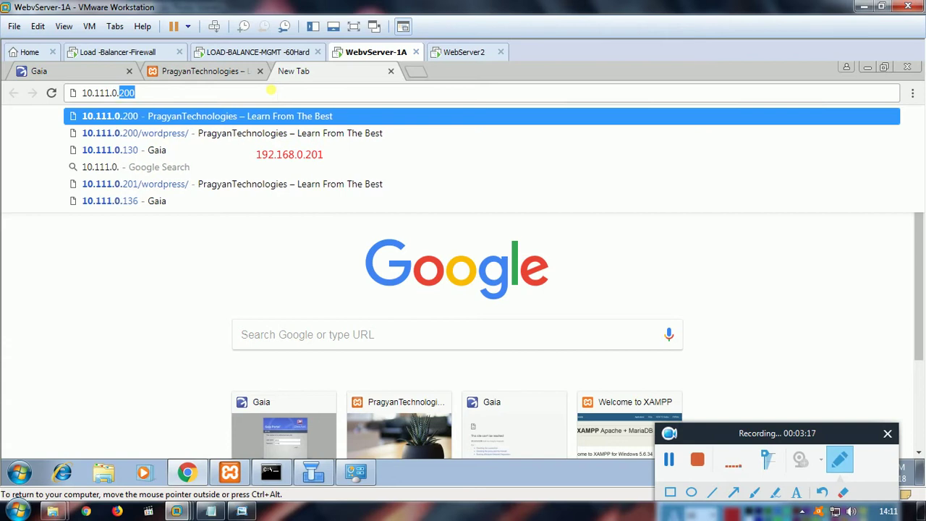
pyautogui.write('01')
pyautogui.press('Return')
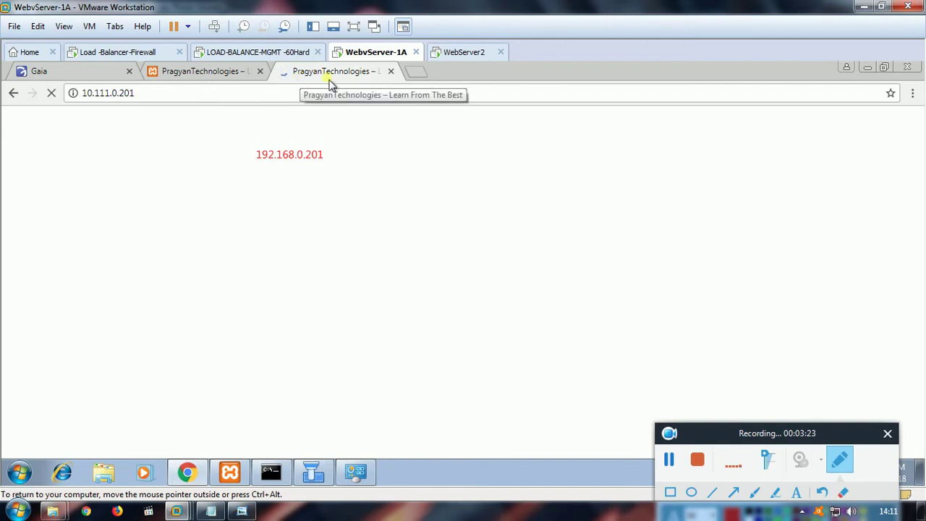
# Compare the tabs: 10.111.0.200 shows First Server-1A, 10.111.0.201 shows Second Server-1b
pyautogui.click(225, 78)
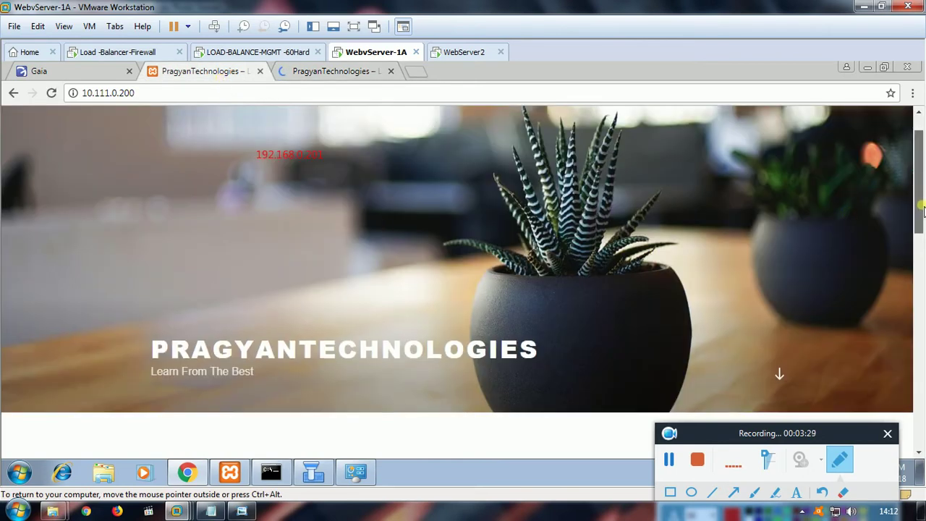
pyautogui.scroll(-3, 920, 217)
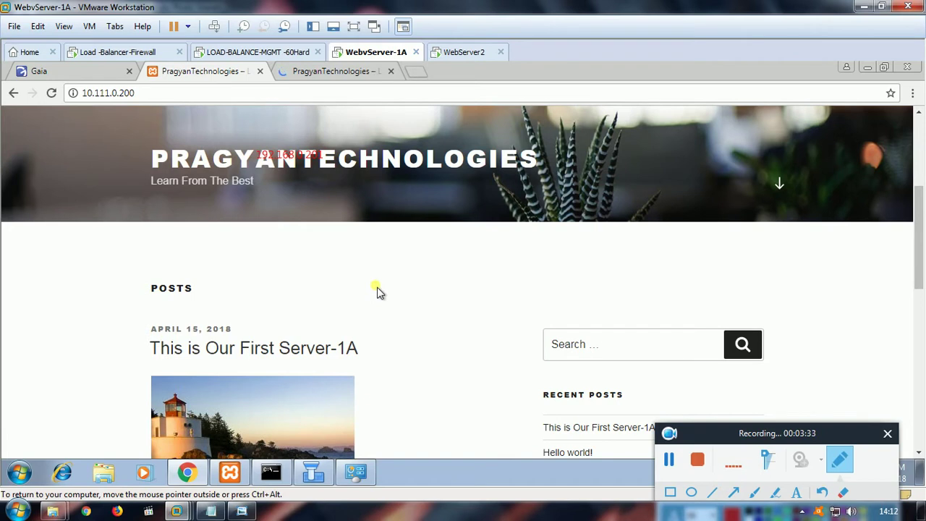
pyautogui.moveTo(919, 271); pyautogui.dragTo(920, 287)
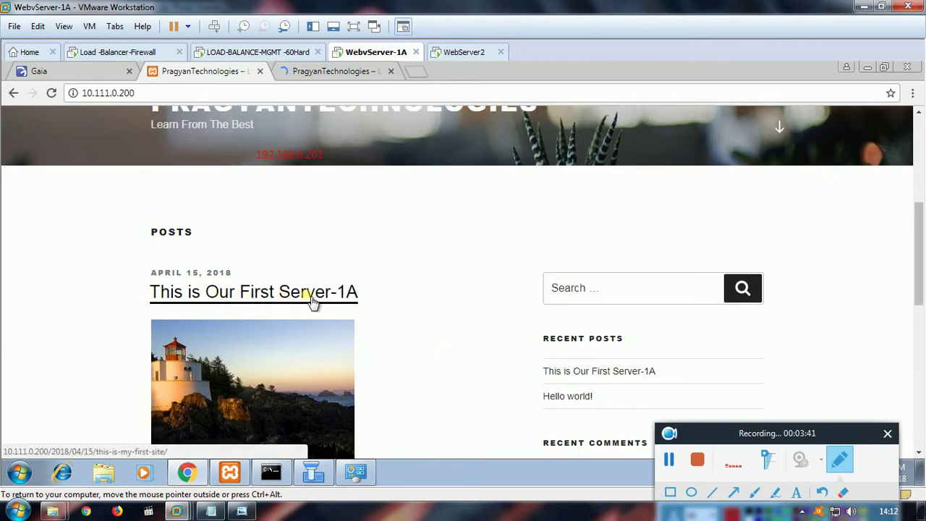
pyautogui.click(352, 71)
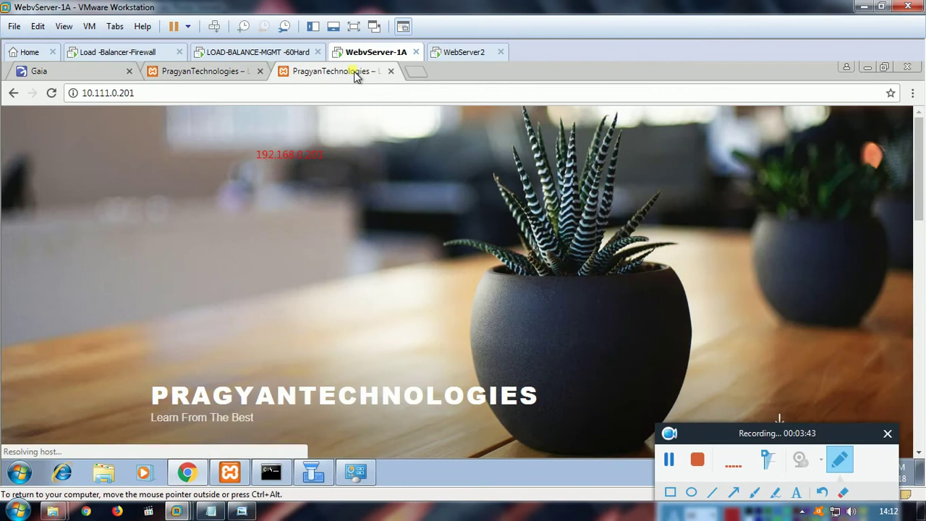
pyautogui.moveTo(922, 210); pyautogui.dragTo(876, 310)
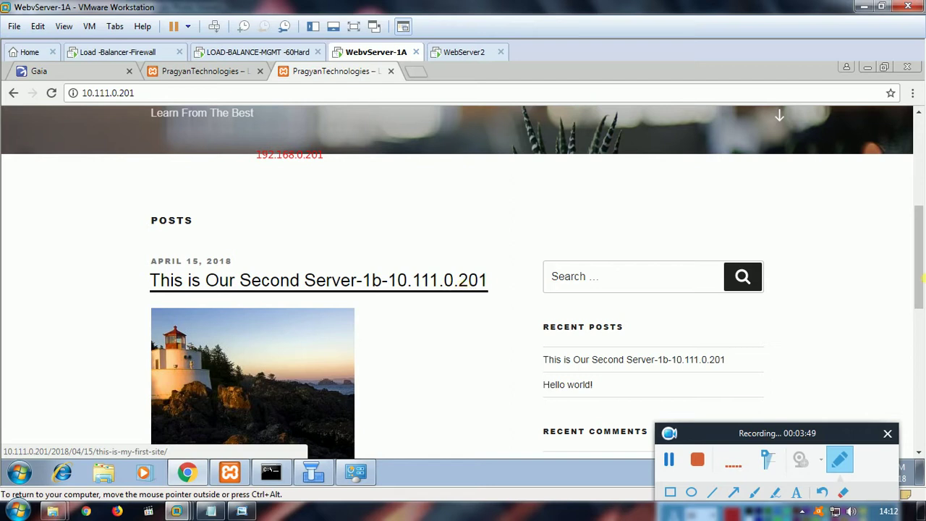
pyautogui.moveTo(921, 277); pyautogui.dragTo(918, 382)
# Inspect Firewall-1's topology: eth1 external 192.168.0.200 and eth0 internal 10.111.0.136
pyautogui.click(309, 472)
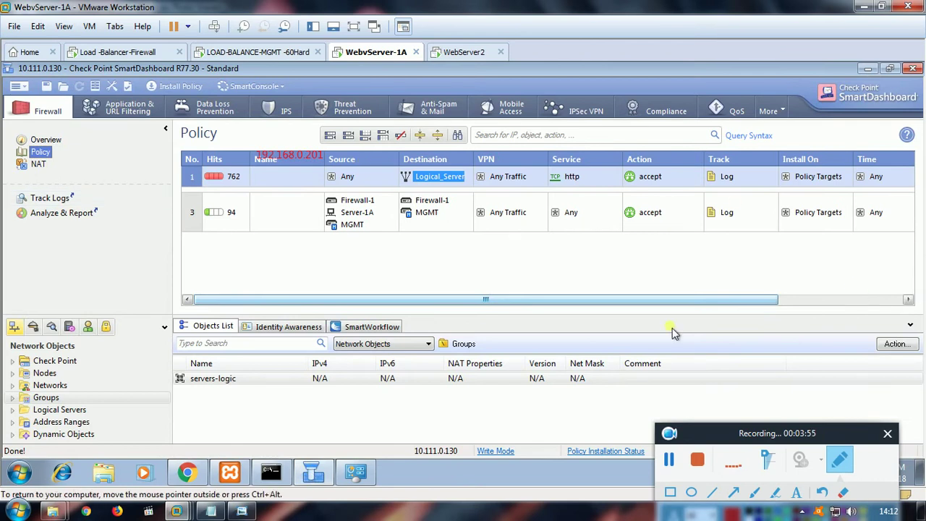
pyautogui.click(13, 360)
pyautogui.click(62, 375)
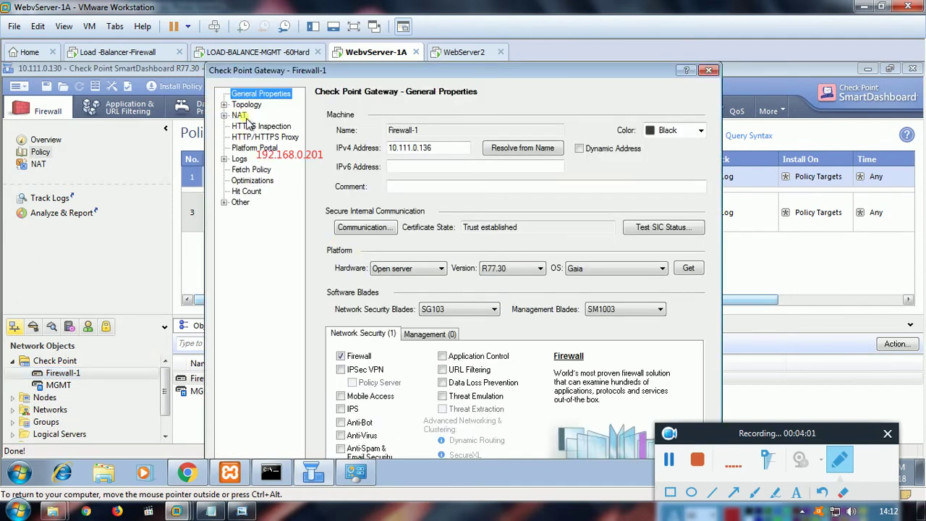
pyautogui.click(244, 107)
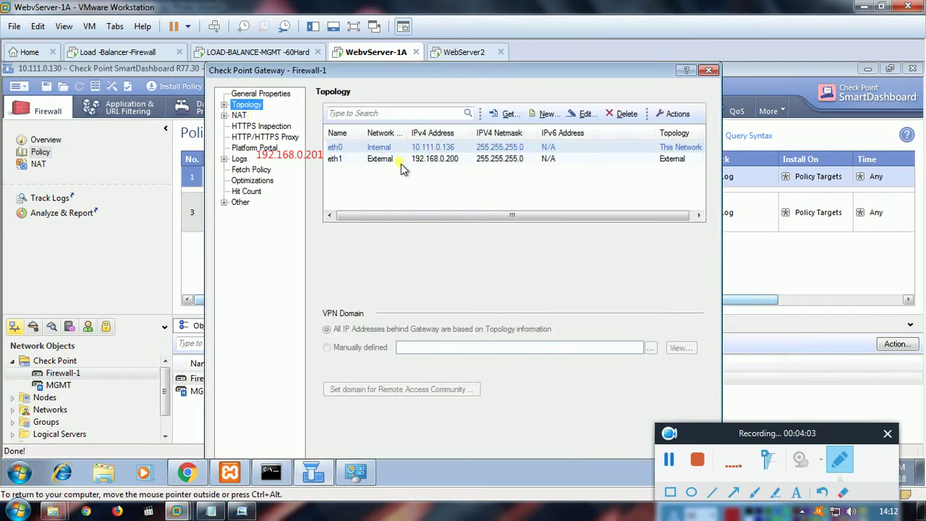
pyautogui.click(389, 160)
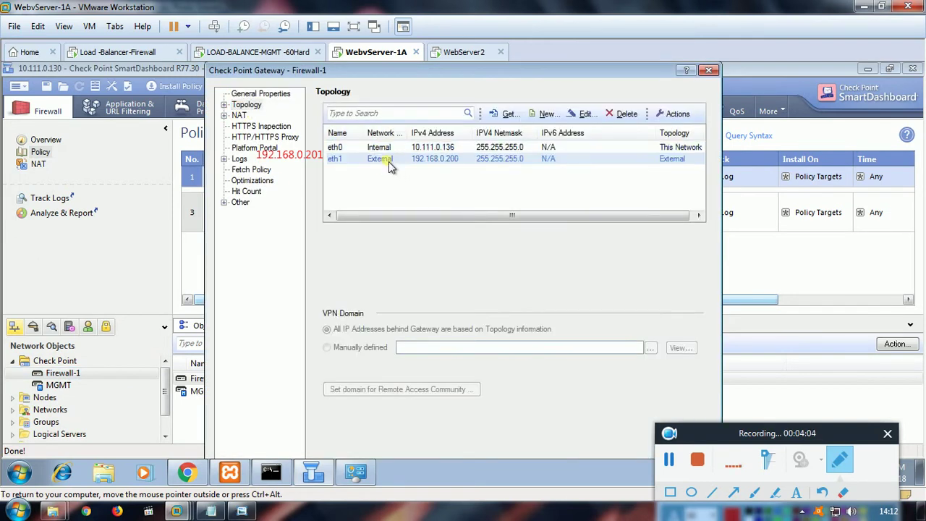
pyautogui.click(440, 148)
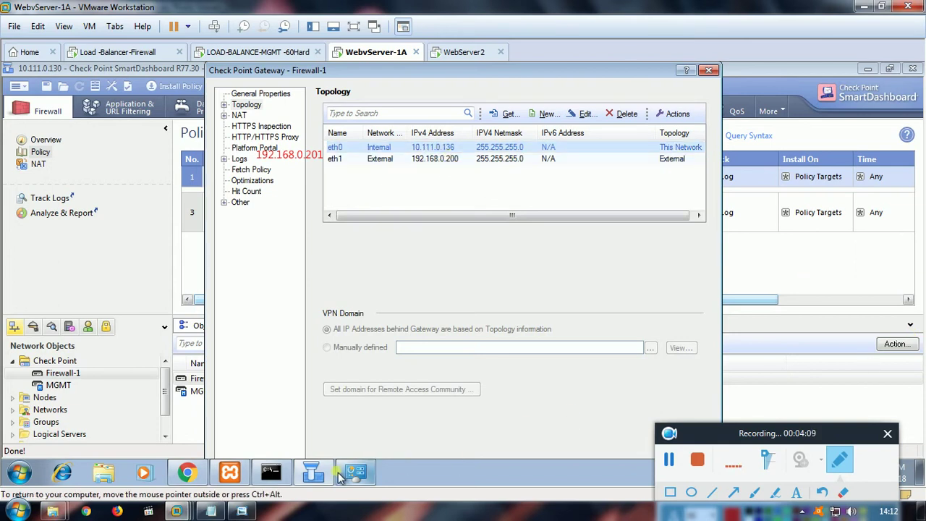
# Change the guest's screen resolution to 1280 × 1024 and keep the changes
pyautogui.moveTo(355, 479)
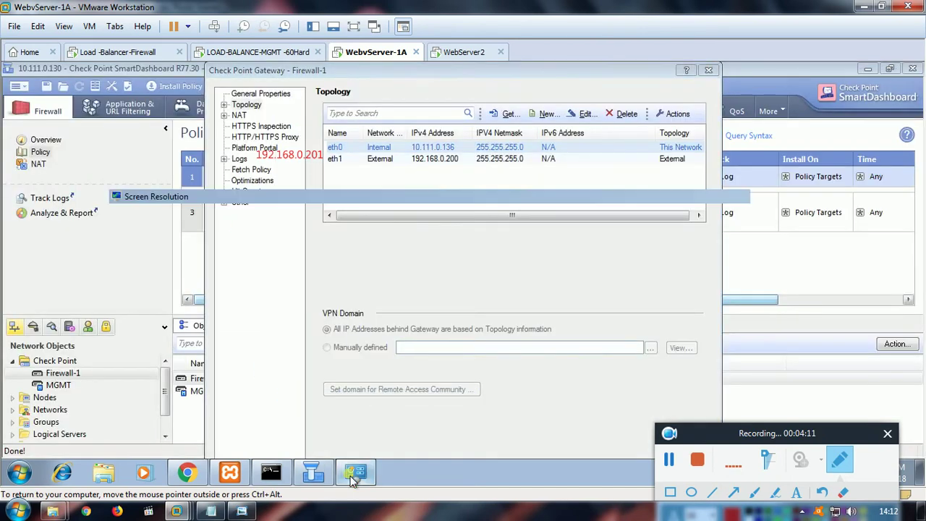
pyautogui.click(355, 477)
pyautogui.click(396, 257)
pyautogui.click(402, 366)
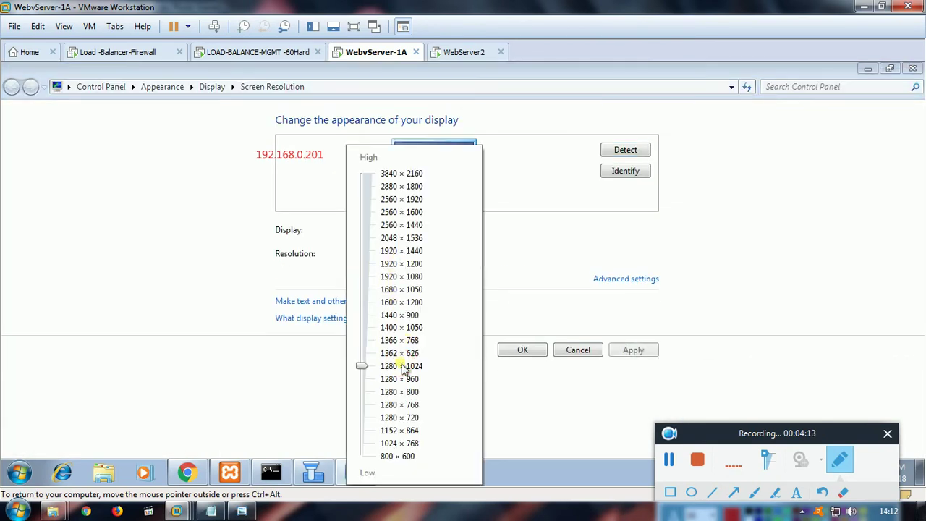
pyautogui.click(637, 353)
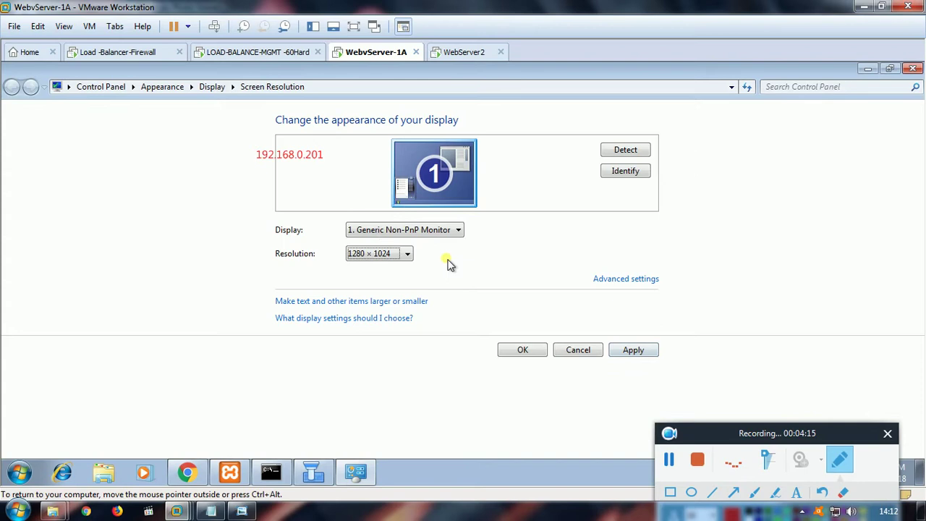
pyautogui.click(519, 351)
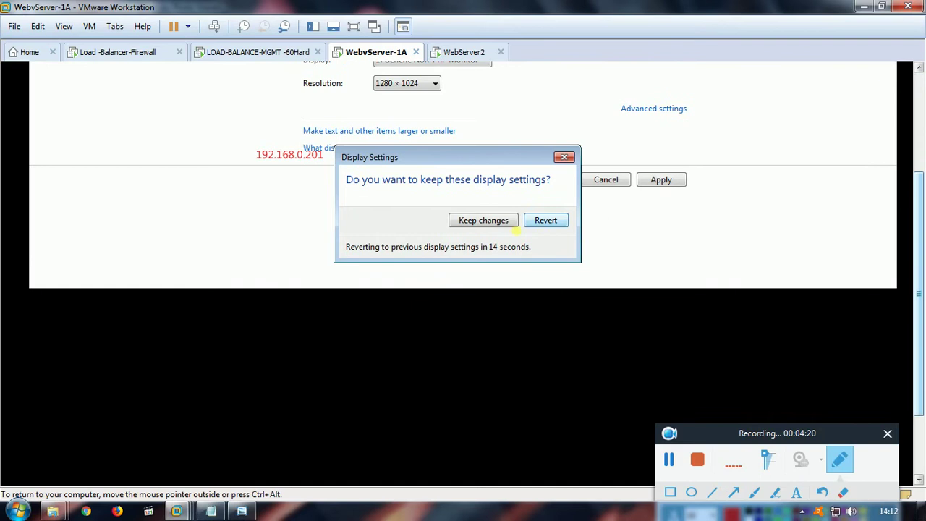
pyautogui.click(490, 223)
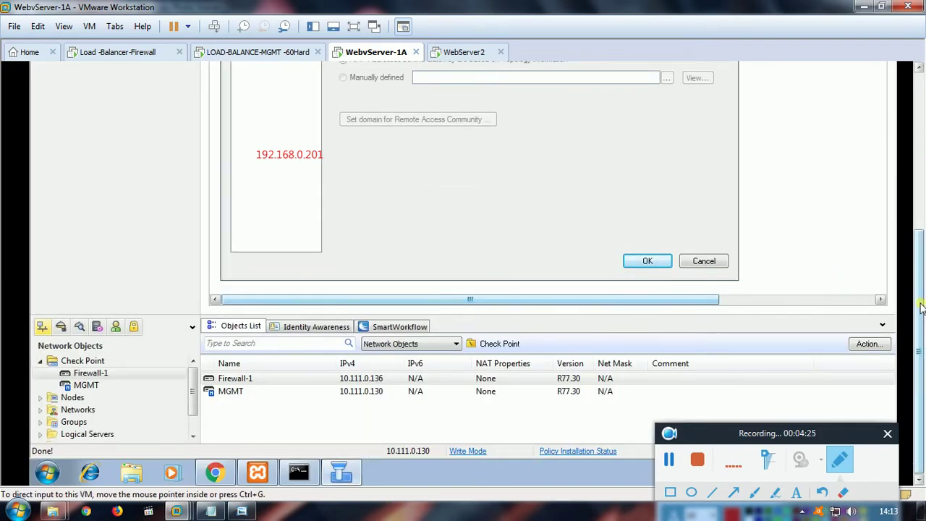
pyautogui.scroll(3, 921, 307)
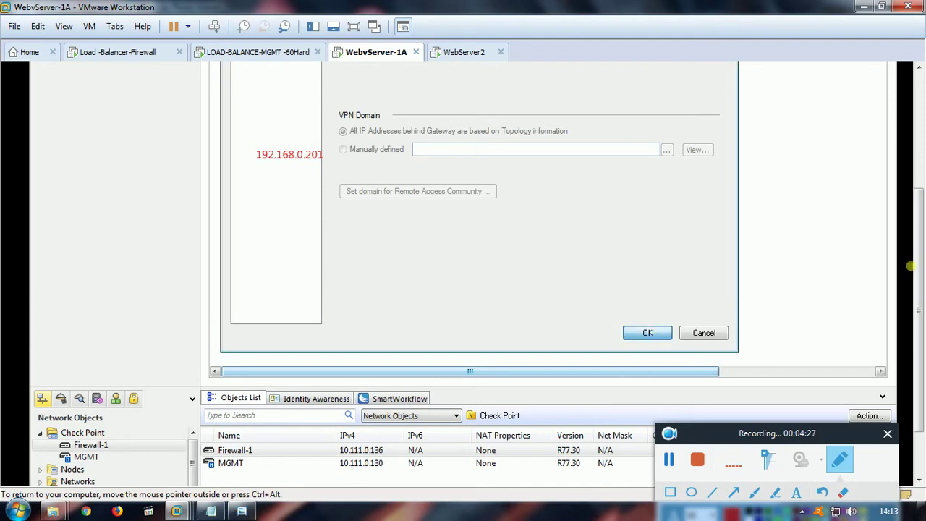
# Review the MGMT host's properties and save them with OK
pyautogui.scroll(-3, 910, 267)
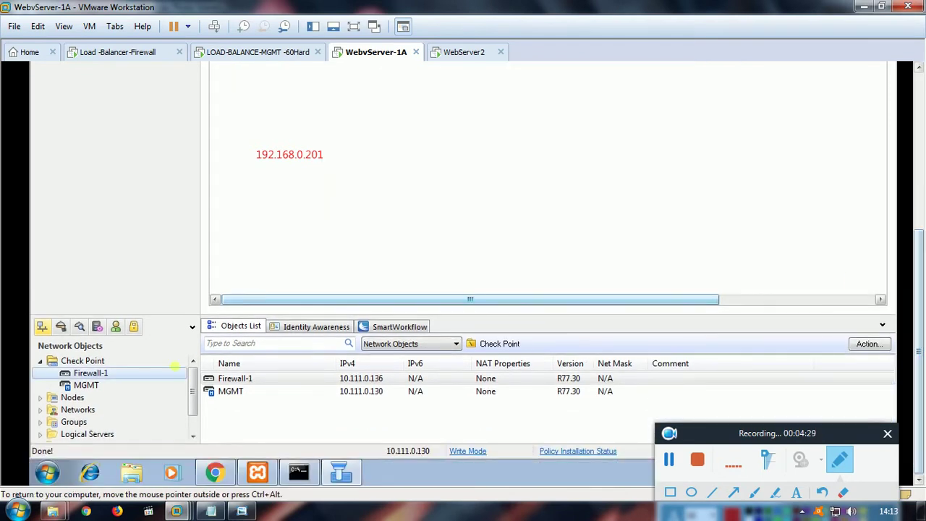
pyautogui.doubleClick(88, 386)
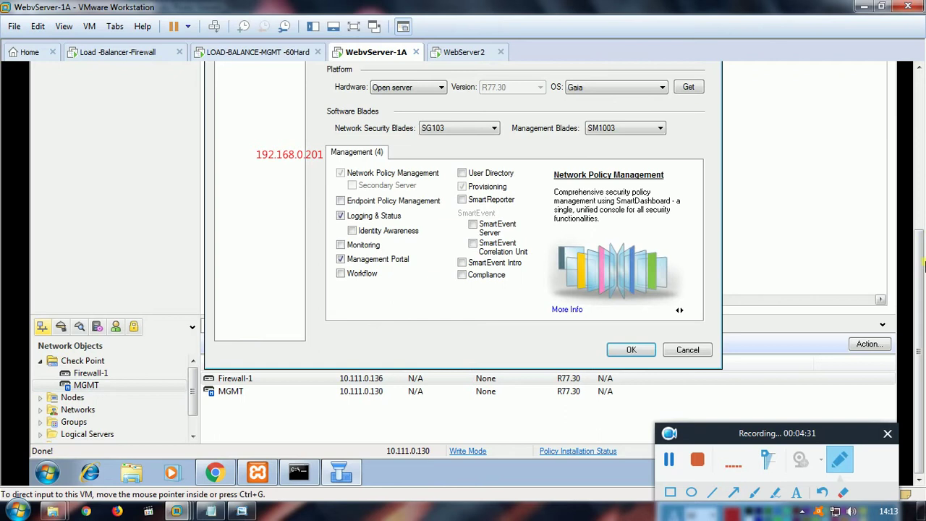
pyautogui.scroll(7, 921, 266)
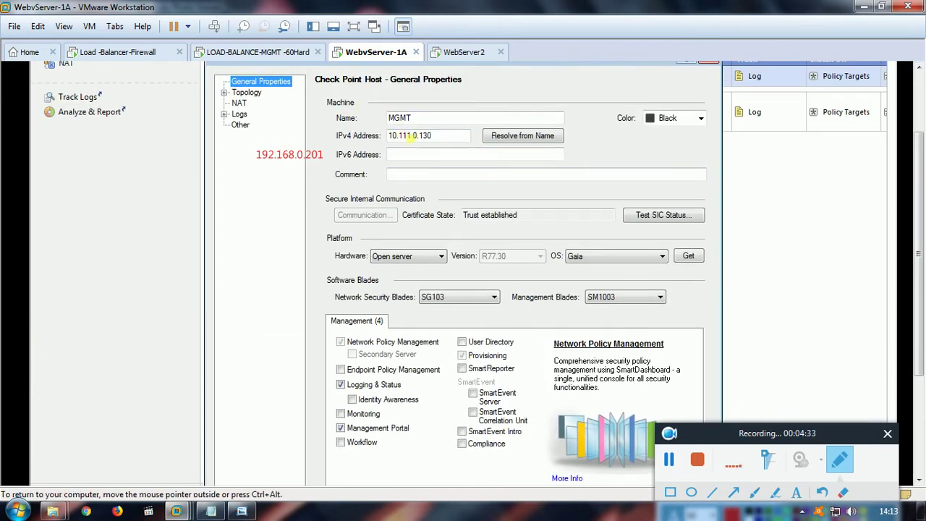
pyautogui.scroll(-7, 558, 309)
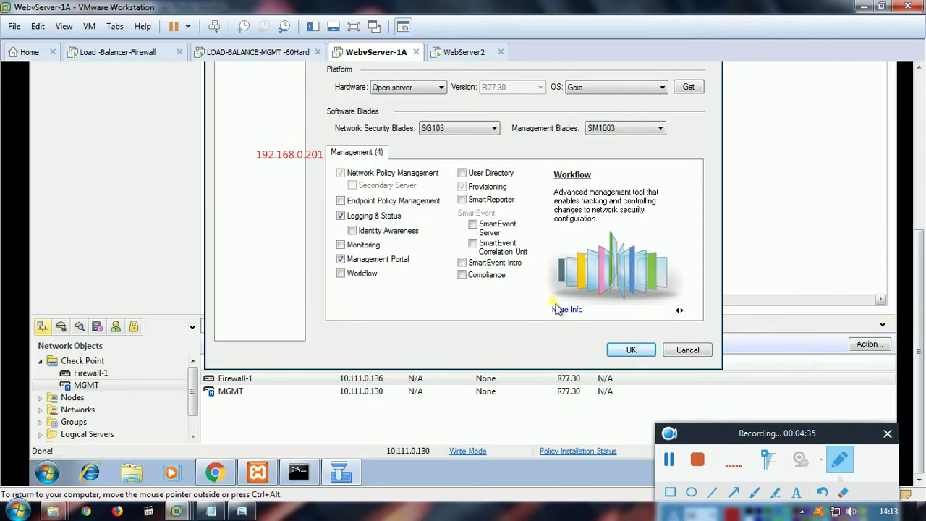
pyautogui.click(642, 351)
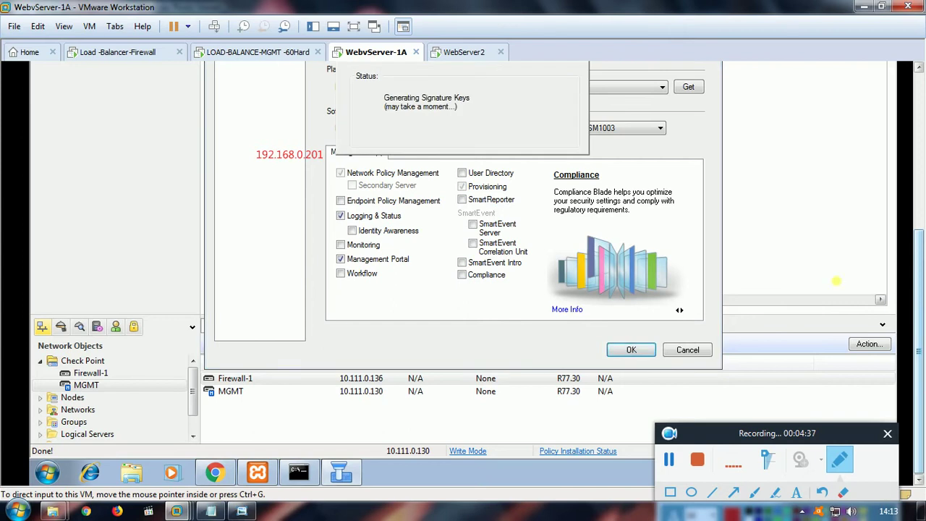
pyautogui.scroll(7, 921, 298)
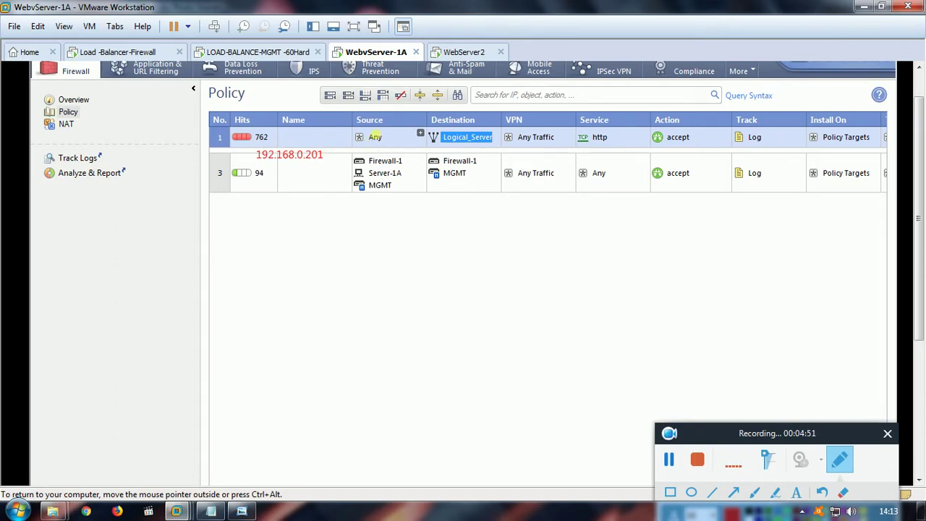
# Look over the Logical_Server object's properties and close them
pyautogui.doubleClick(464, 138)
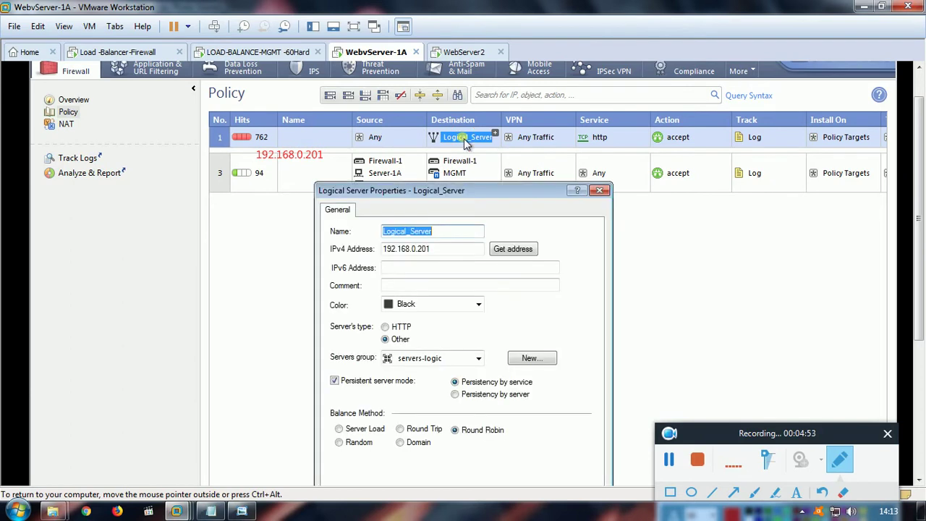
pyautogui.moveTo(454, 191); pyautogui.dragTo(482, 192)
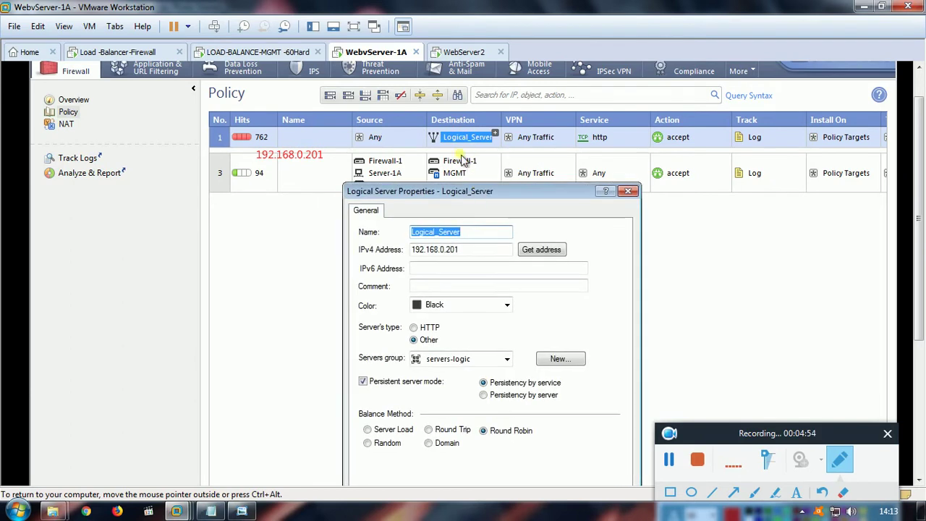
pyautogui.click(628, 191)
# Insert a new rule above rule 1 and pick a network object as its destination
pyautogui.rightClick(215, 136)
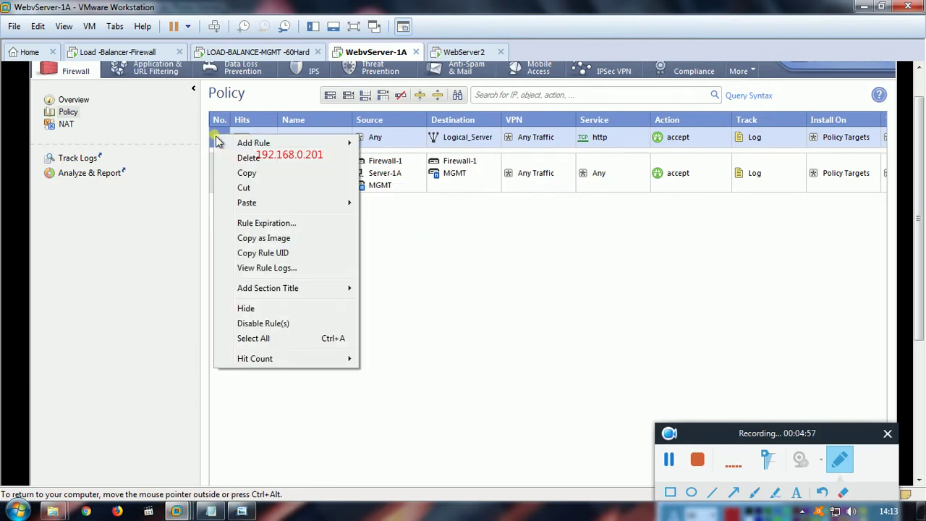
pyautogui.moveTo(282, 150)
pyautogui.click(382, 141)
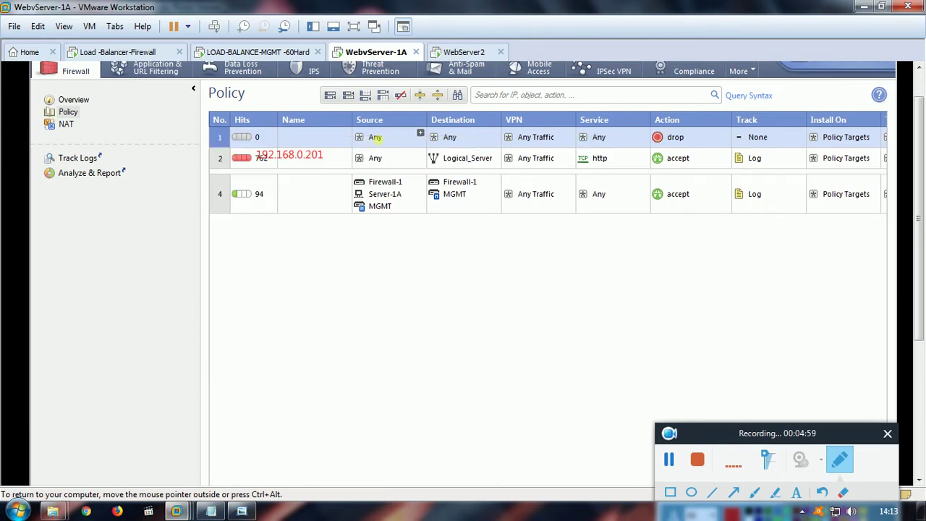
pyautogui.rightClick(448, 140)
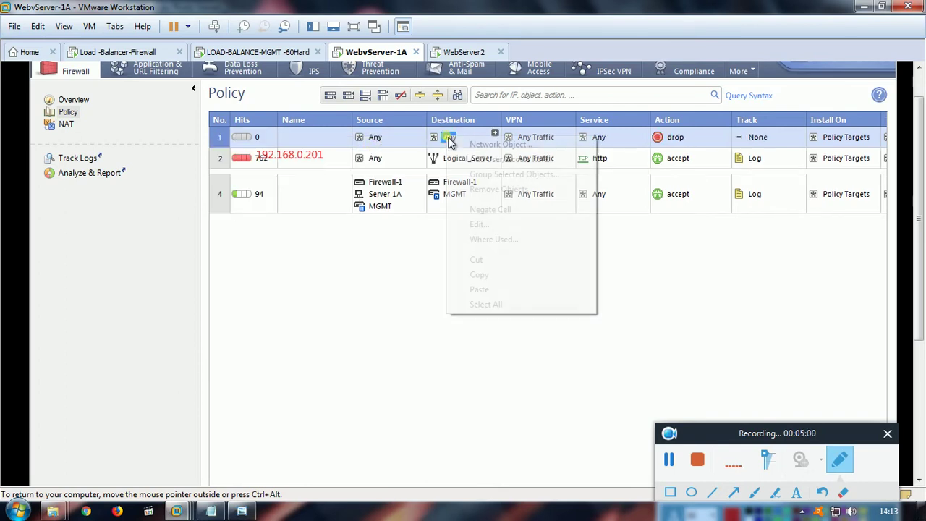
pyautogui.click(483, 145)
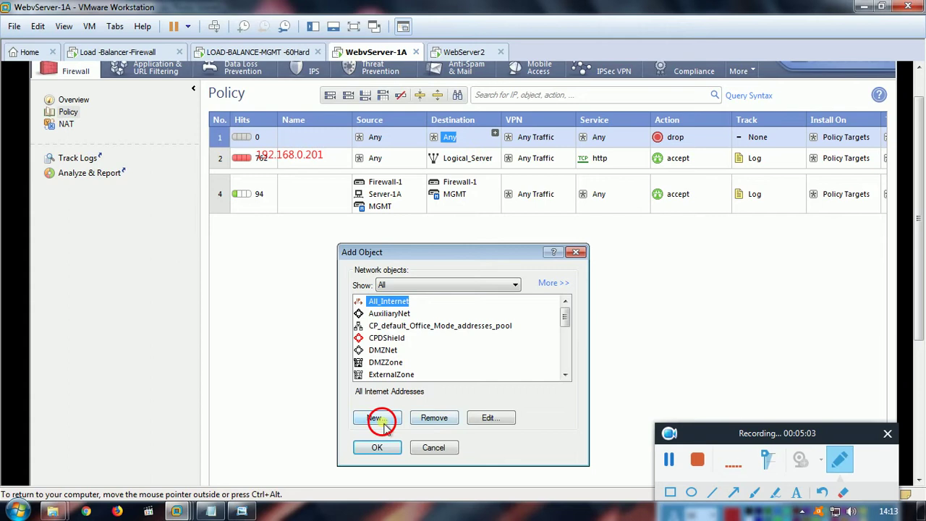
# Create a new Logical Server object with IPv4 address 192.168.0.201
pyautogui.click(378, 418)
pyautogui.scroll(-2, 917, 311)
pyautogui.scroll(-1, 918, 311)
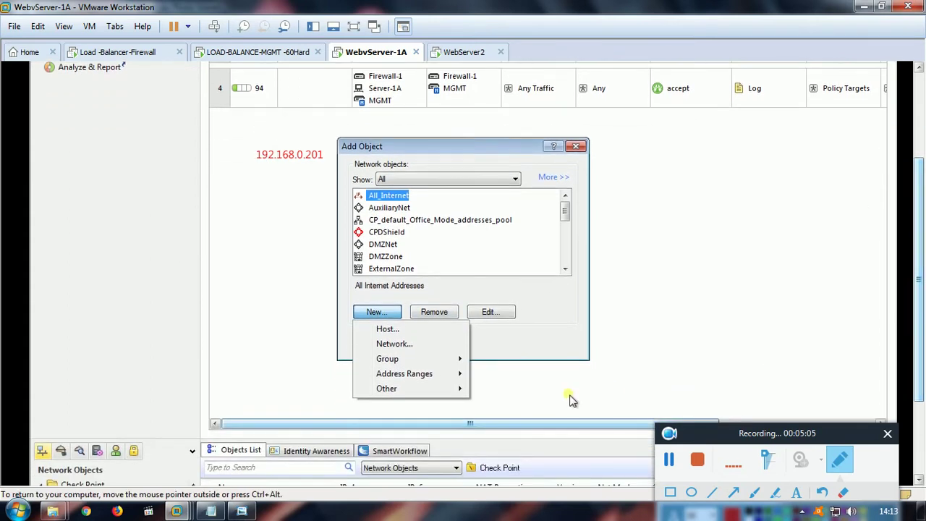
pyautogui.moveTo(455, 395)
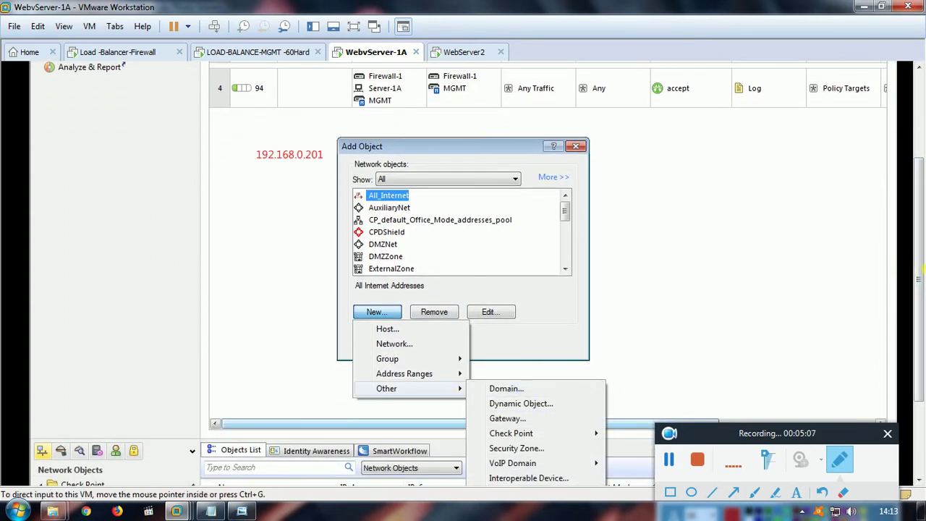
pyautogui.scroll(-2, 917, 311)
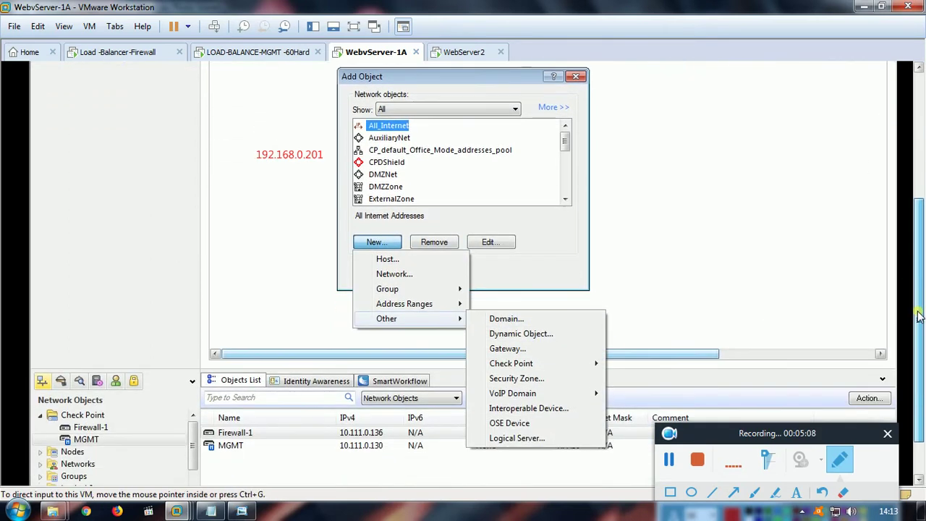
pyautogui.click(528, 438)
pyautogui.scroll(2, 917, 273)
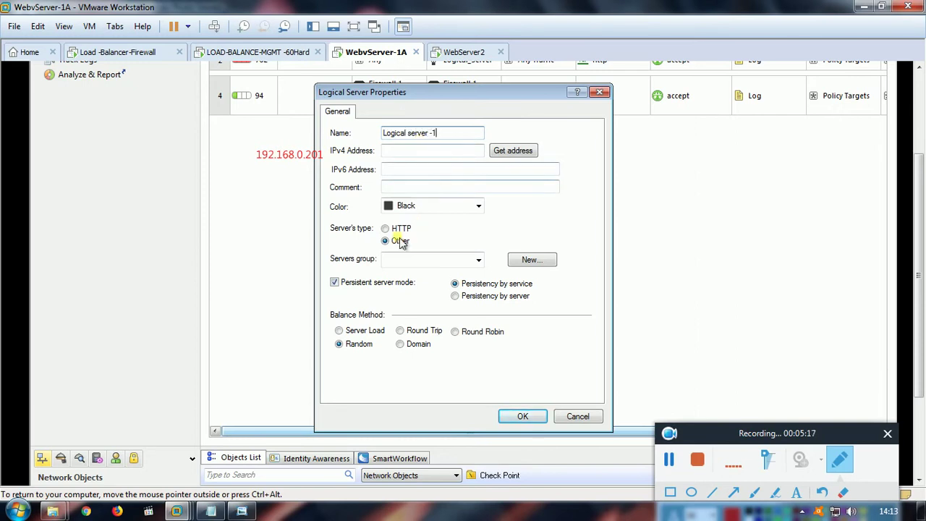
pyautogui.click(399, 153)
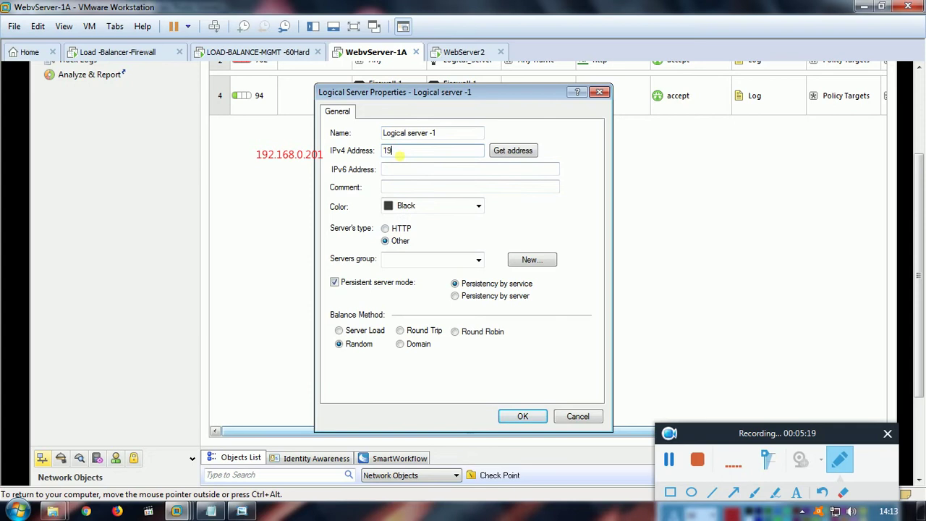
pyautogui.write('192.168.0.201')
# Use Round Robin over the servers-logic group, save, and confirm the warnings
pyautogui.click(456, 333)
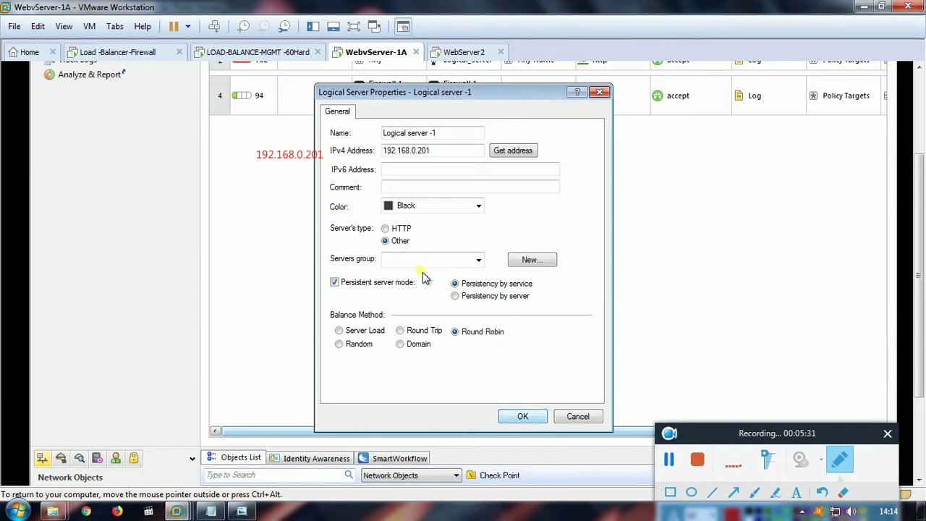
pyautogui.click(478, 260)
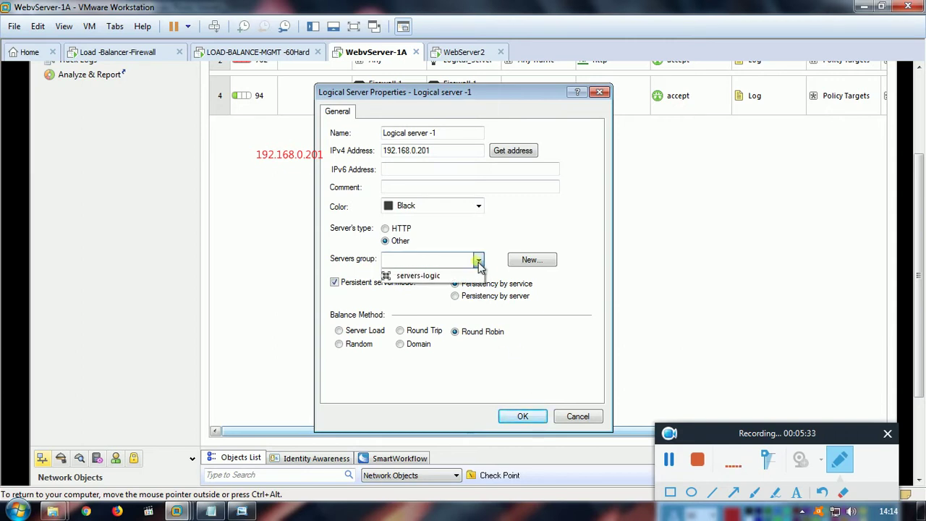
pyautogui.click(427, 276)
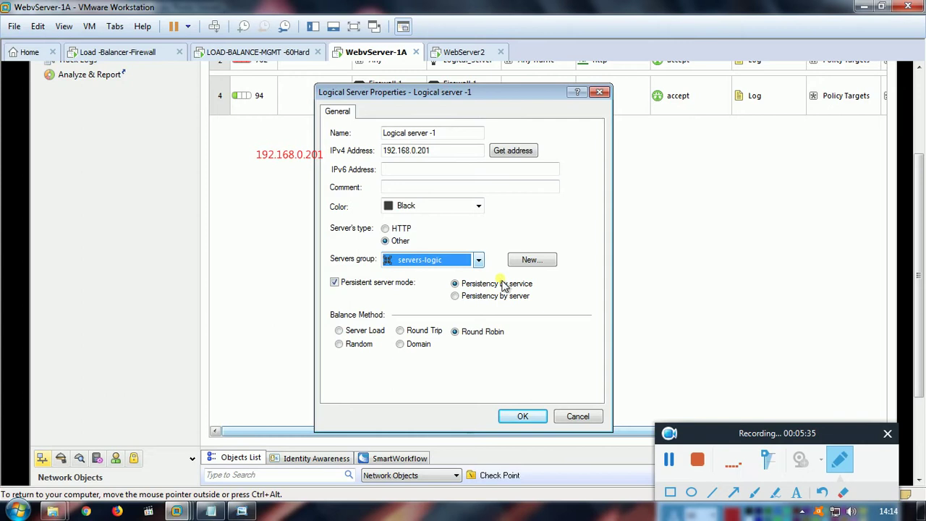
pyautogui.click(523, 416)
pyautogui.click(466, 289)
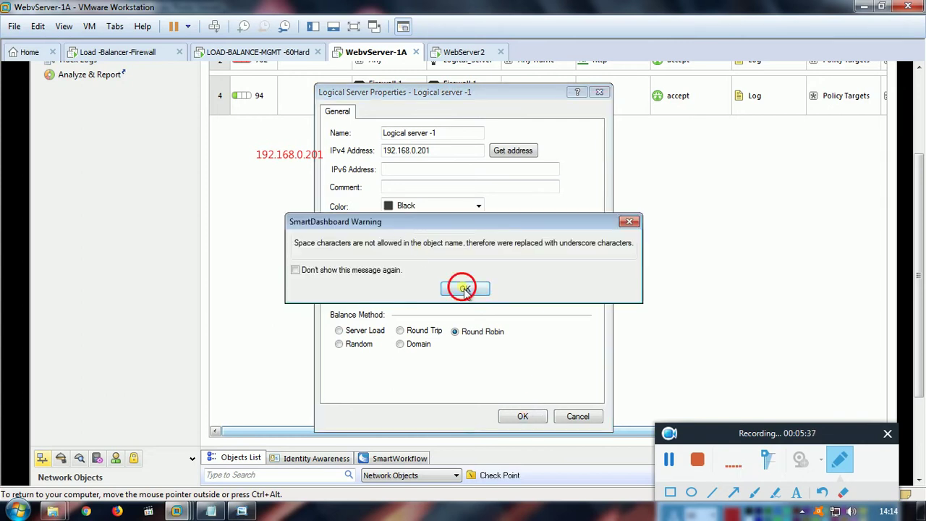
pyautogui.click(502, 301)
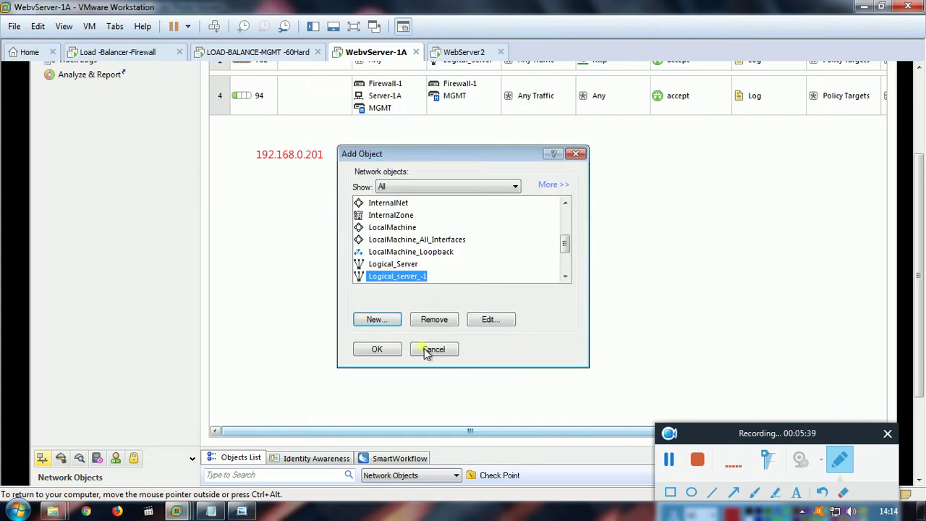
pyautogui.click(377, 350)
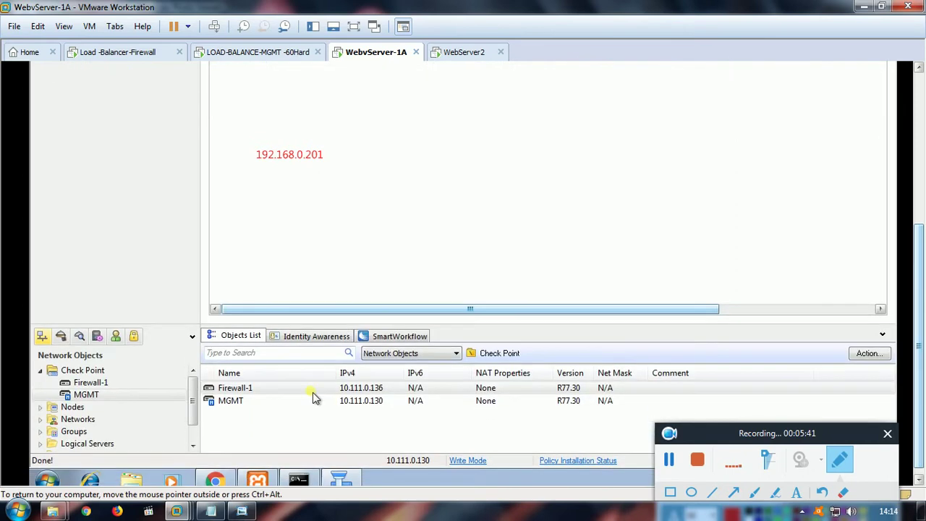
pyautogui.click(73, 431)
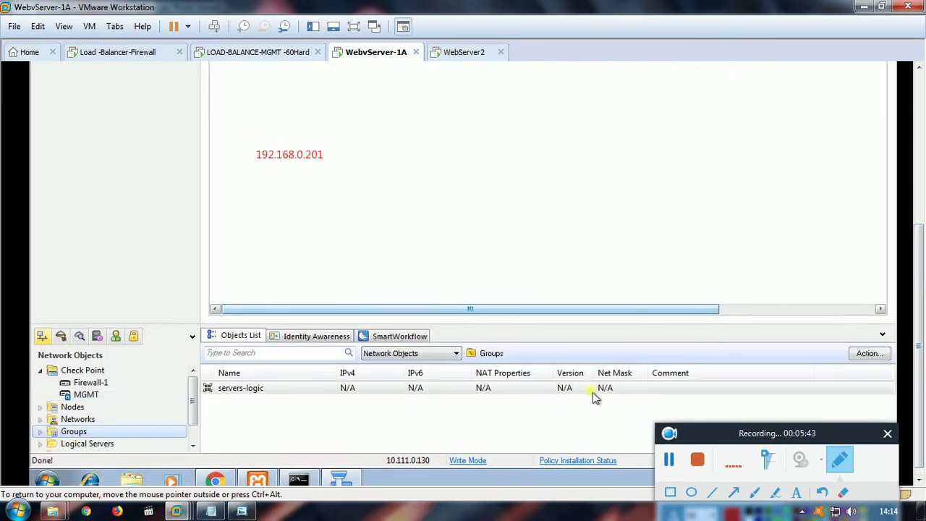
pyautogui.doubleClick(268, 391)
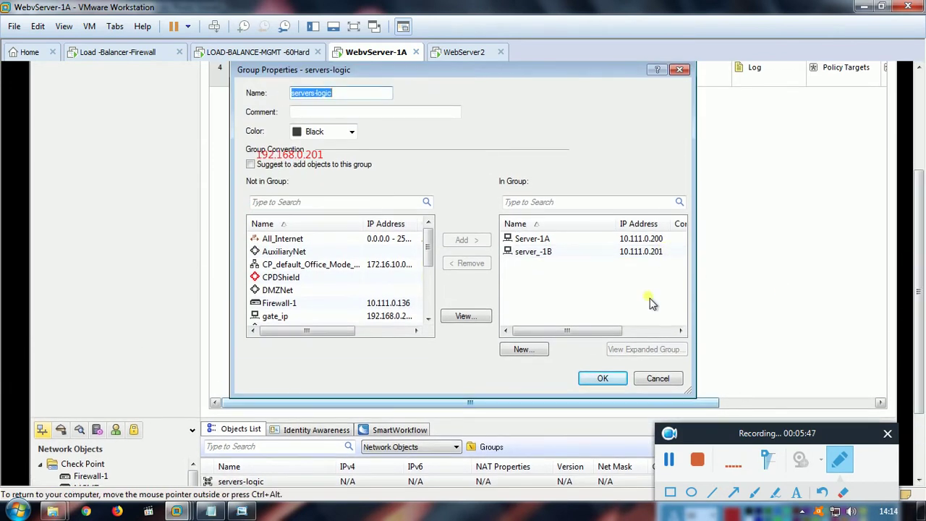
pyautogui.moveTo(601, 330); pyautogui.dragTo(622, 331)
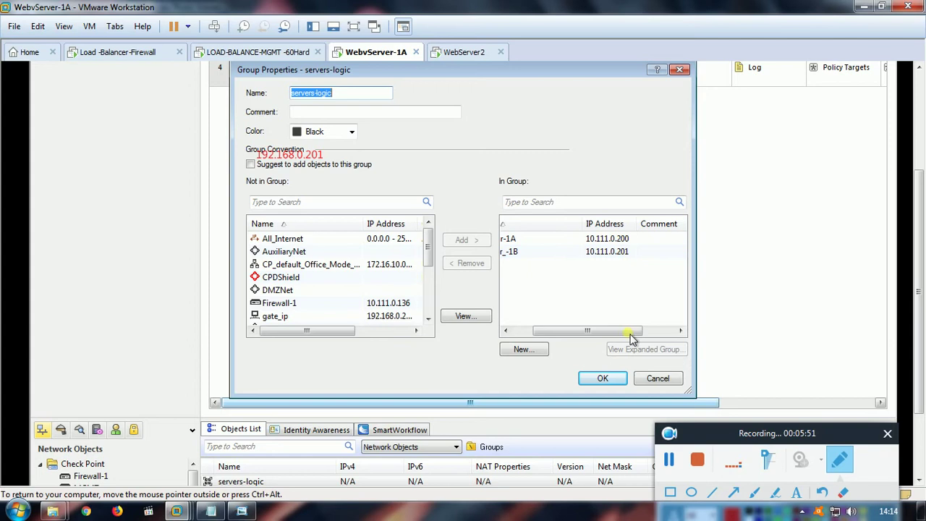
pyautogui.click(616, 383)
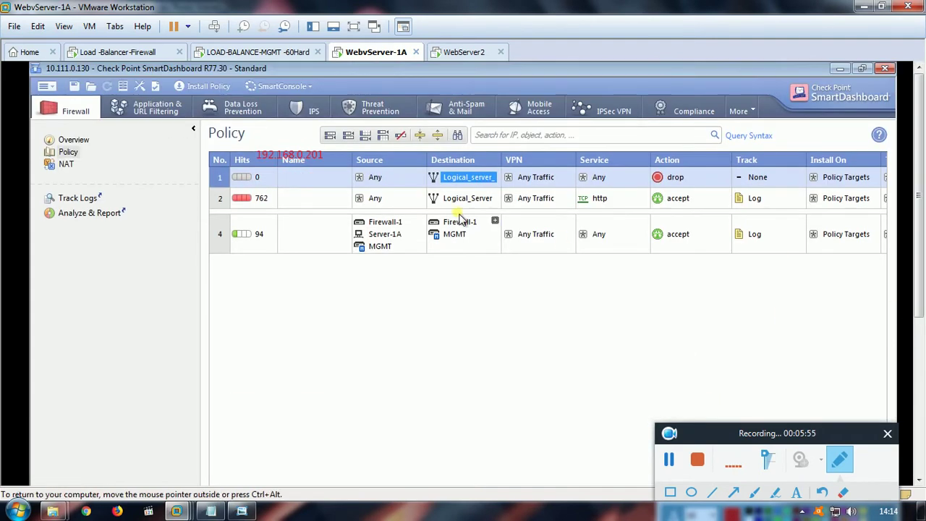
# Review the Logical_Server object's properties from rule 2 and close them with OK
pyautogui.rightClick(217, 177)
pyautogui.click(485, 300)
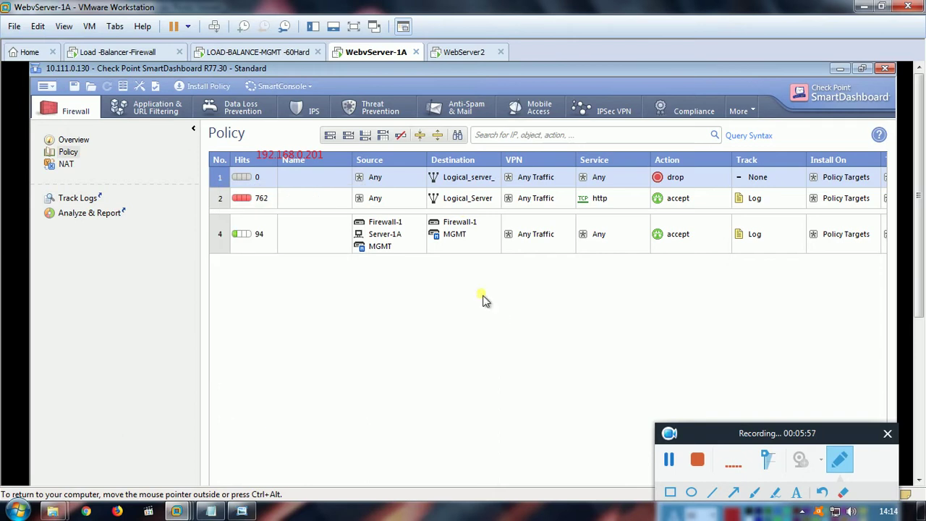
pyautogui.doubleClick(463, 204)
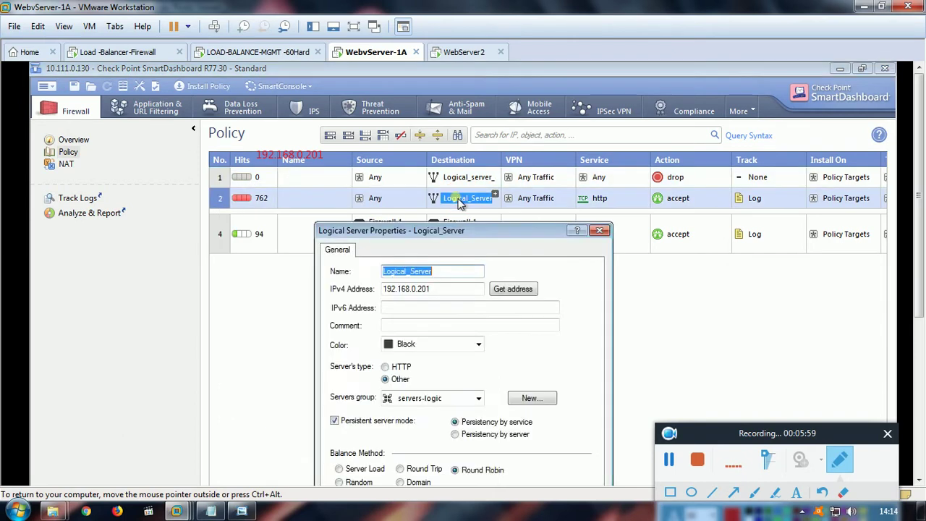
pyautogui.moveTo(455, 230); pyautogui.dragTo(539, 145)
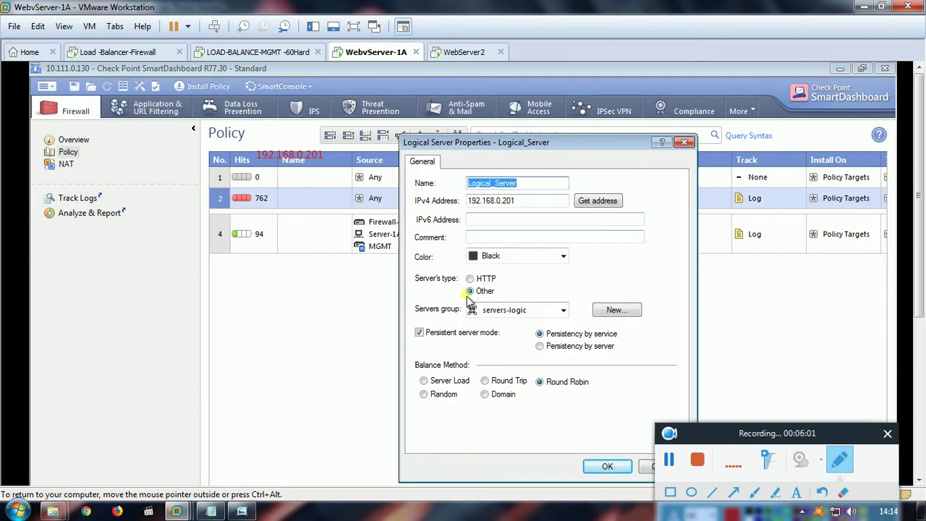
pyautogui.click(606, 466)
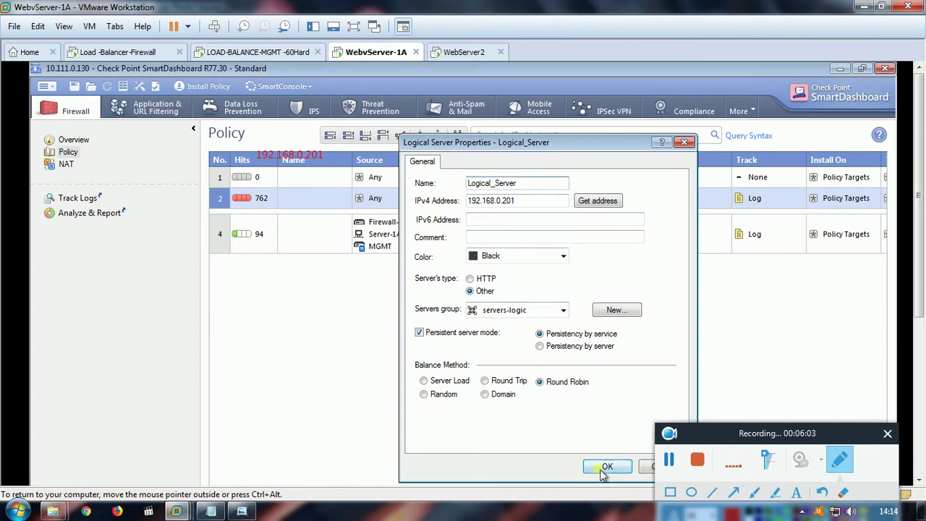
# Delete the drop rule 1, then cancel the Install Policy attempt
pyautogui.rightClick(224, 179)
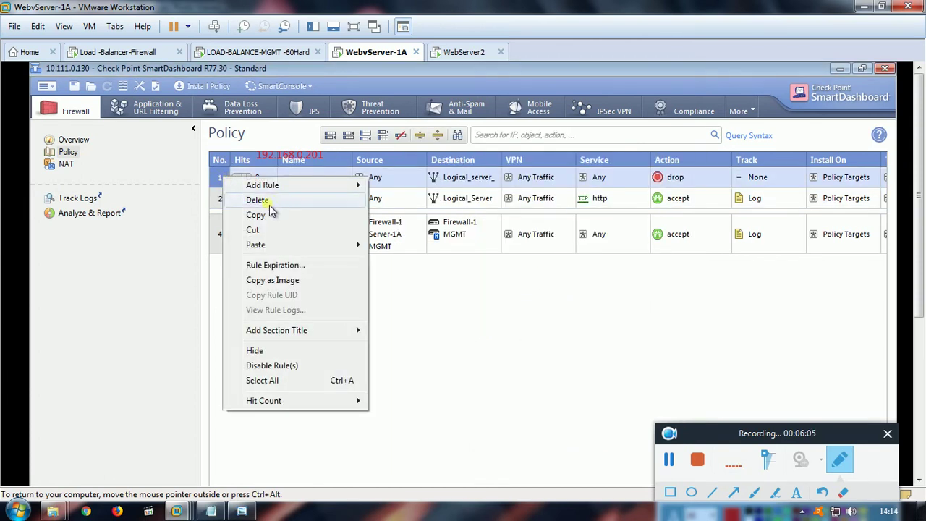
pyautogui.click(258, 198)
pyautogui.click(481, 432)
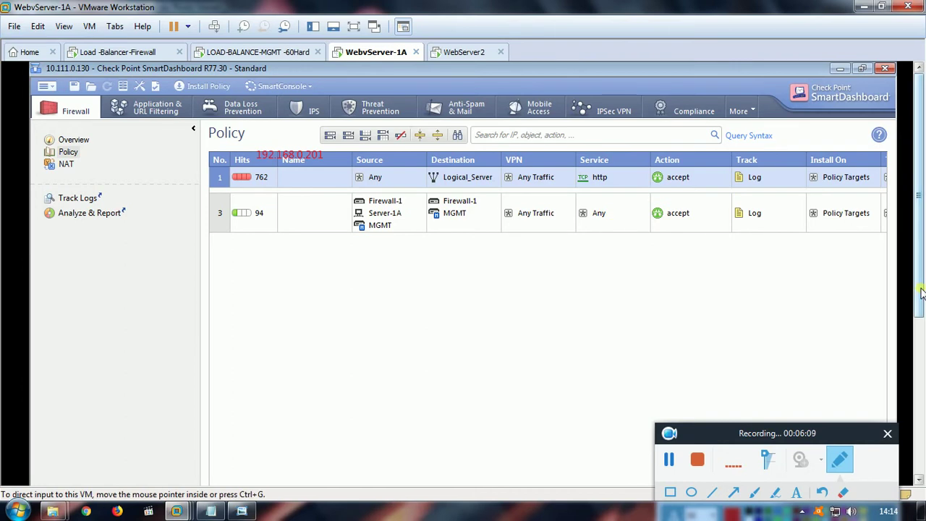
pyautogui.click(186, 99)
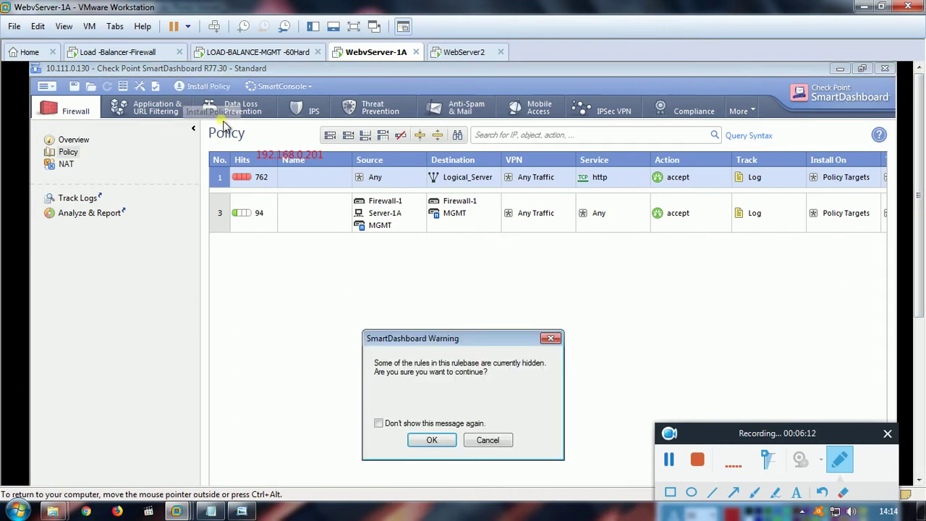
pyautogui.click(489, 440)
pyautogui.moveTo(917, 248); pyautogui.dragTo(920, 221)
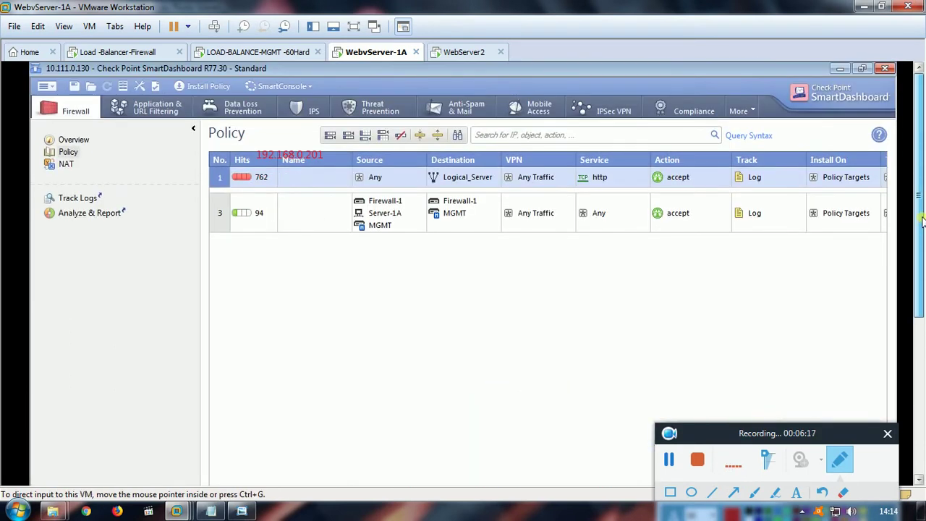
# Bring the Server Load Balancing diagram, annotated with 192.168.0.201, back into view in Photo Viewer
pyautogui.hotkey('alt', 'Tab')
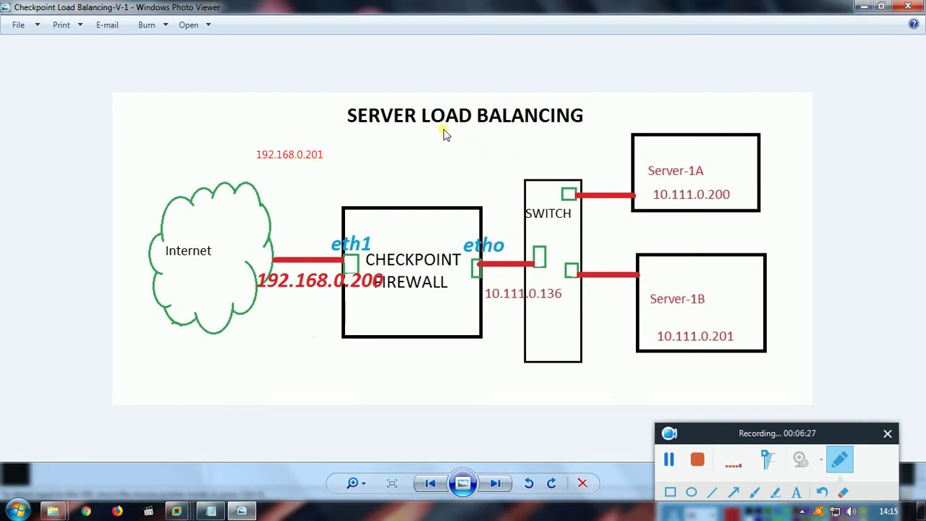
# Leave the diagram and return to the Gaia Portal page inside the VM
pyautogui.click(863, 6)
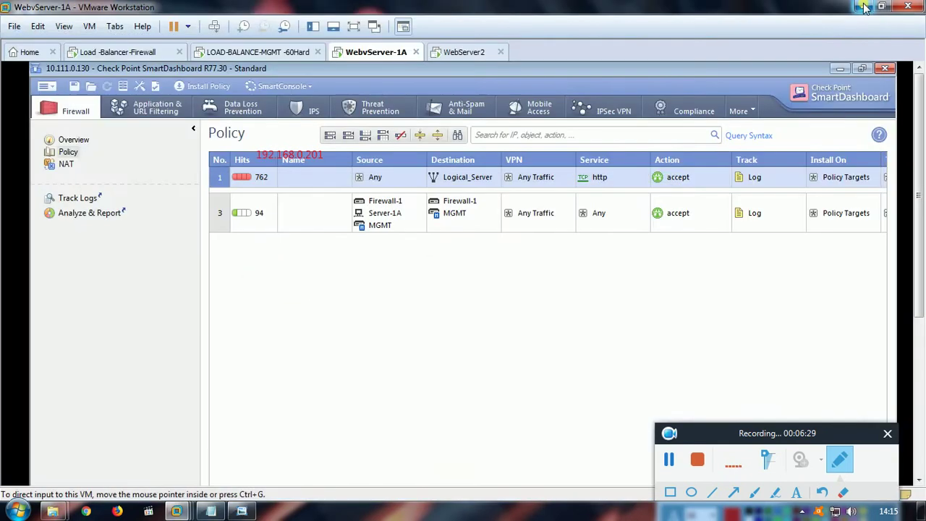
pyautogui.scroll(-2, 920, 232)
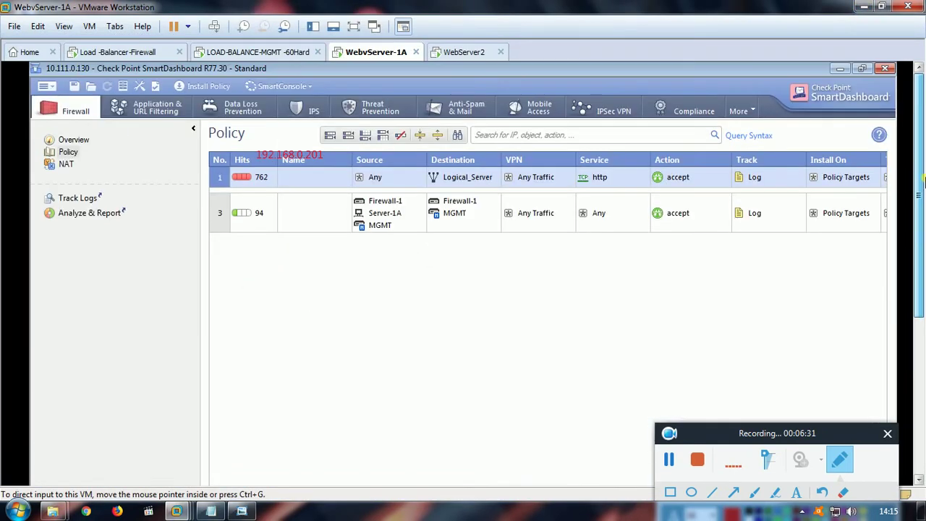
pyautogui.scroll(-5, 920, 231)
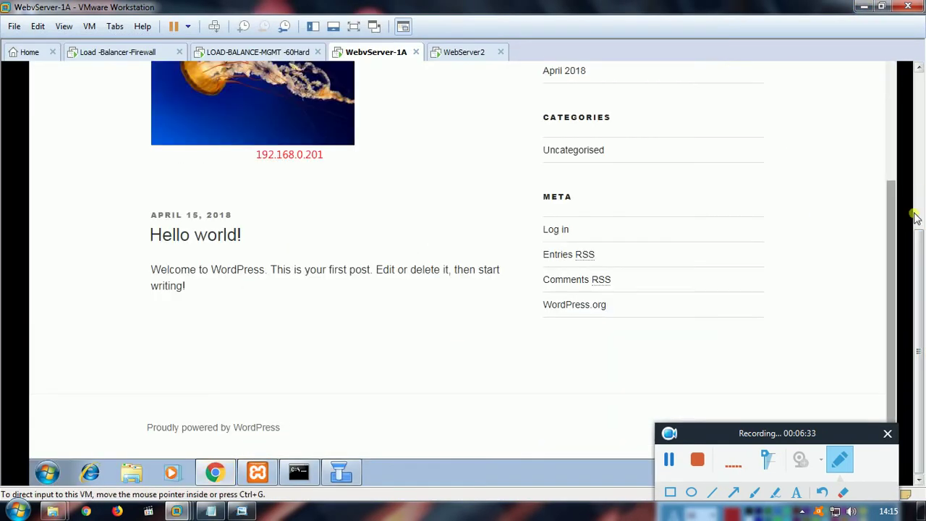
pyautogui.scroll(5, 914, 239)
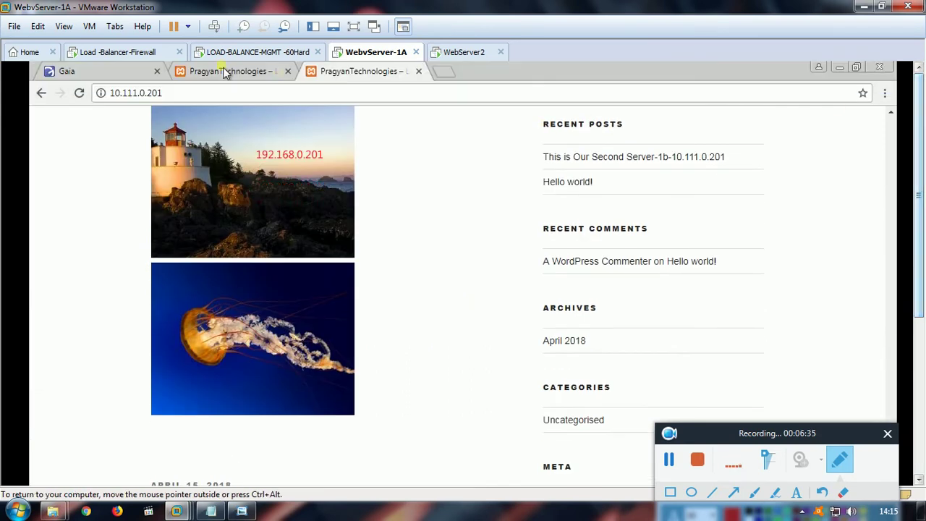
pyautogui.click(116, 73)
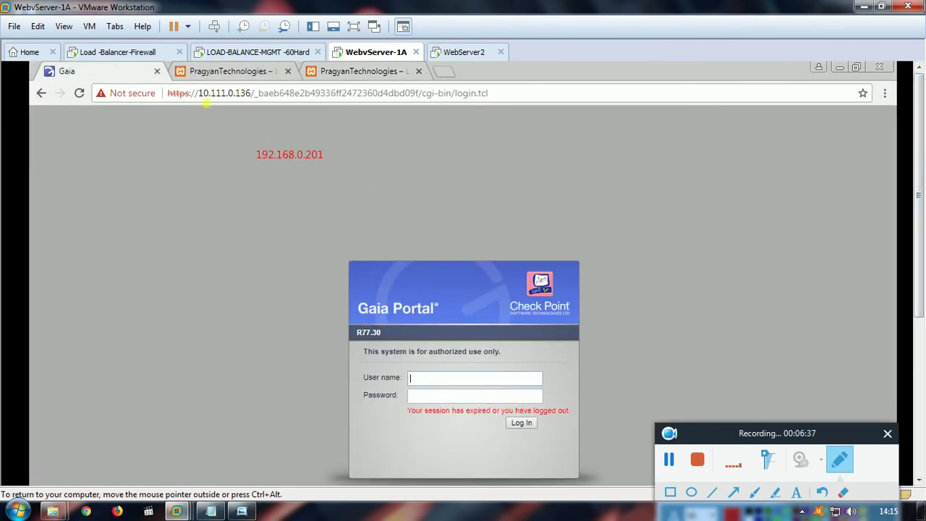
pyautogui.scroll(-3, 914, 216)
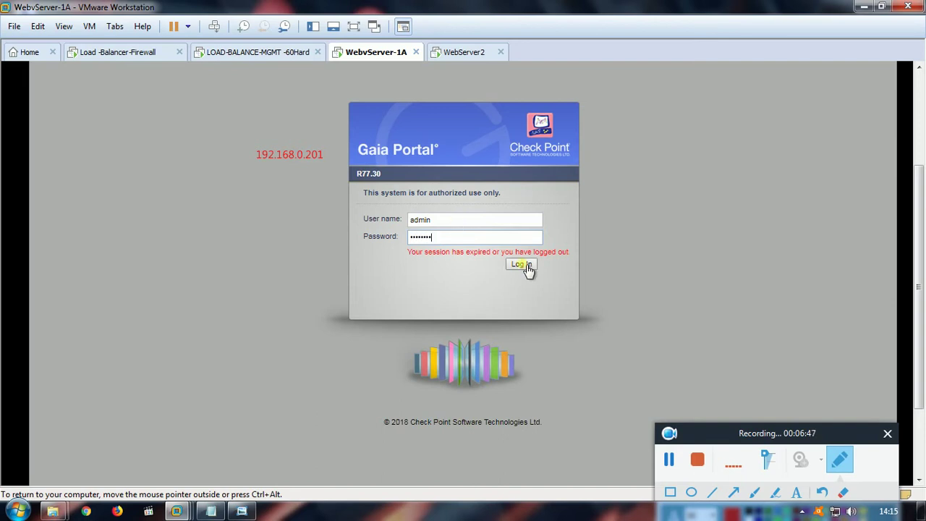
pyautogui.click(920, 241)
pyautogui.moveTo(919, 242); pyautogui.dragTo(919, 305)
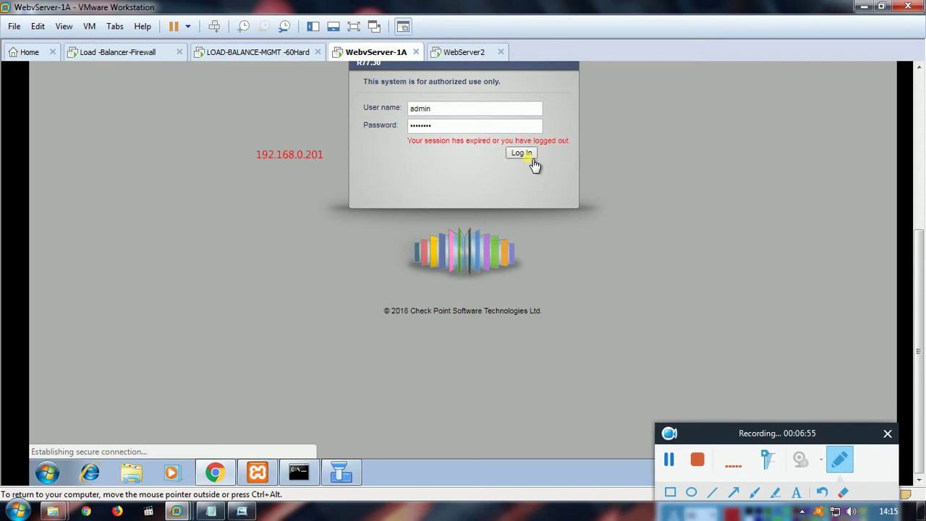
pyautogui.scroll(3, 922, 211)
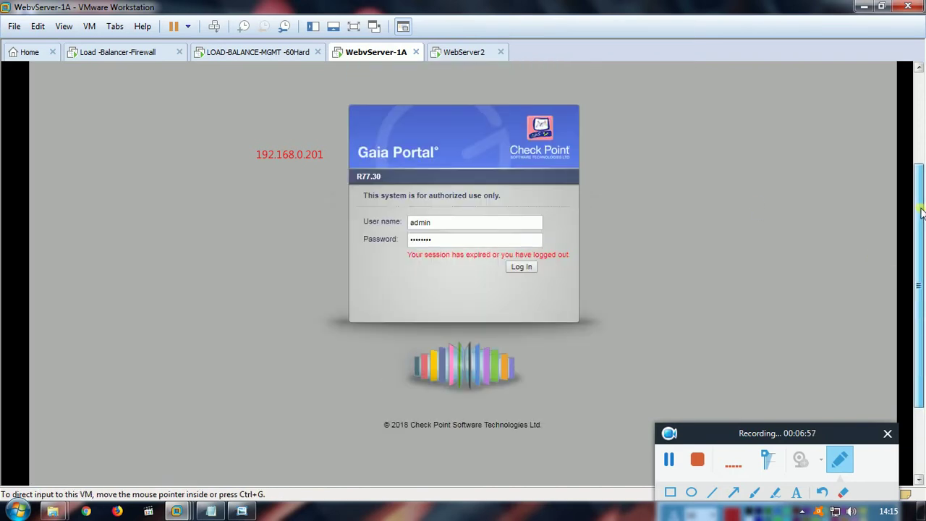
pyautogui.moveTo(922, 212); pyautogui.dragTo(923, 85)
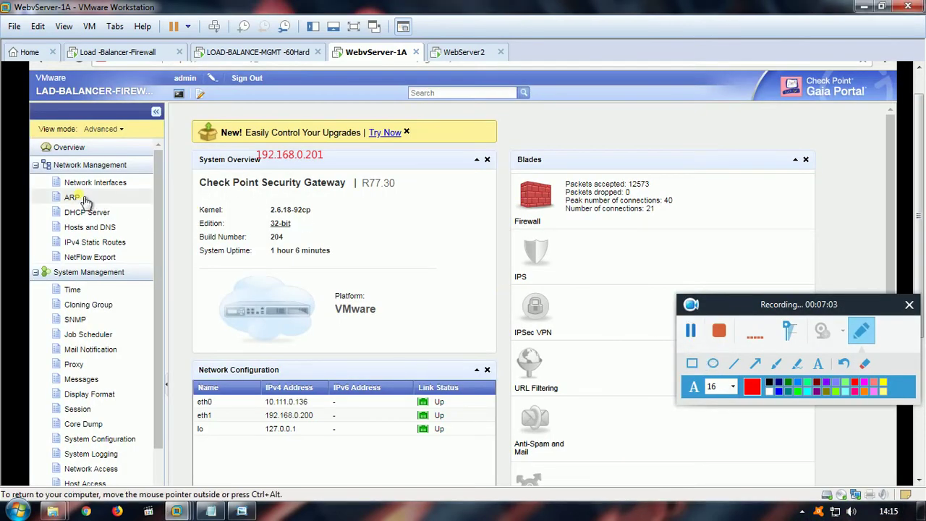
# Start a proxy ARP entry for 192.168.0.201 advertised by MAC address, then focus the Load-Balancer-Firewall console
pyautogui.click(73, 198)
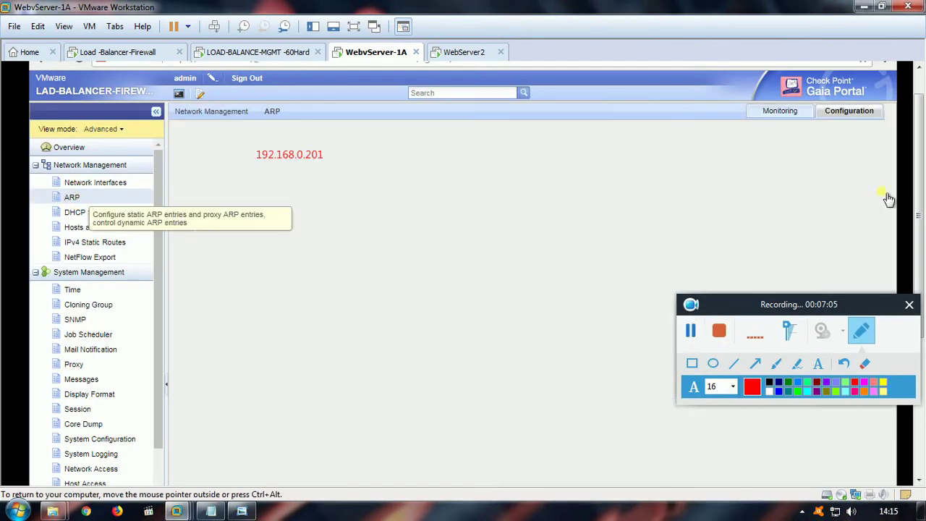
pyautogui.scroll(-5, 308, 250)
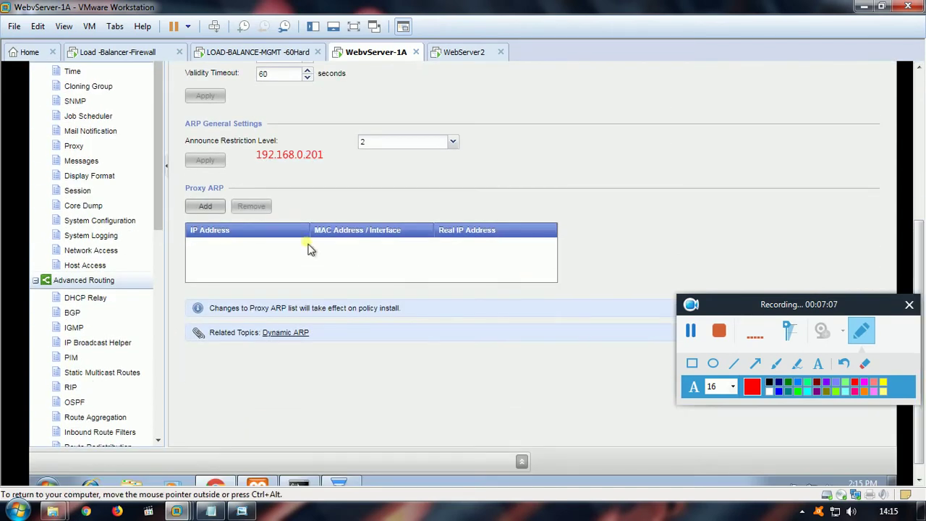
pyautogui.click(205, 206)
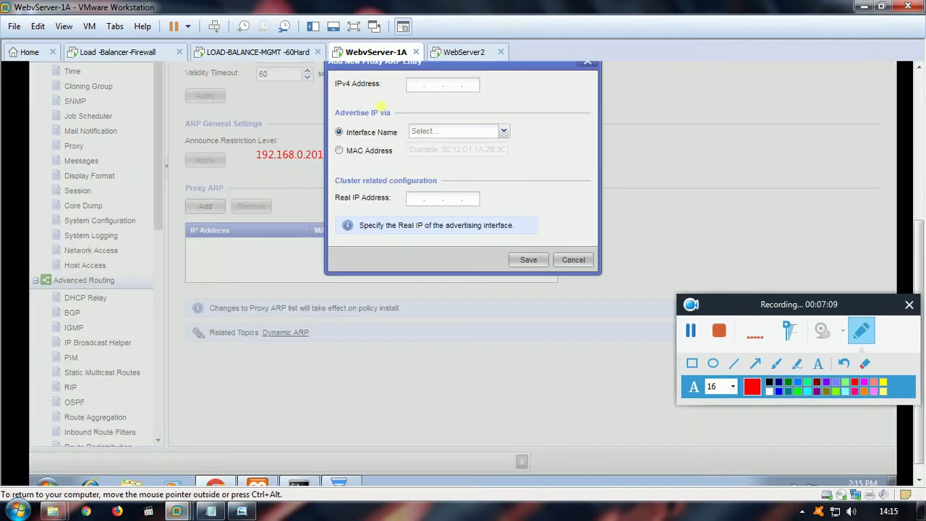
pyautogui.click(411, 85)
pyautogui.click(371, 153)
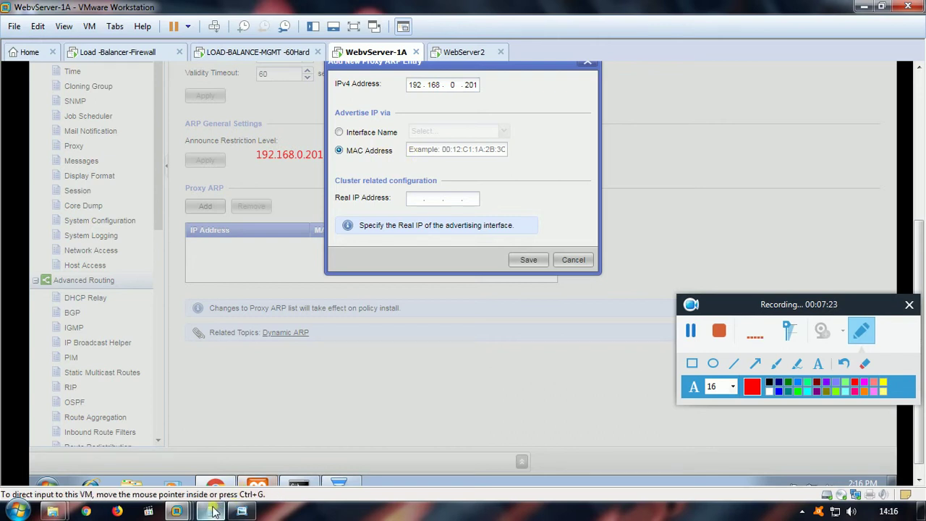
pyautogui.click(151, 53)
pyautogui.click(305, 218)
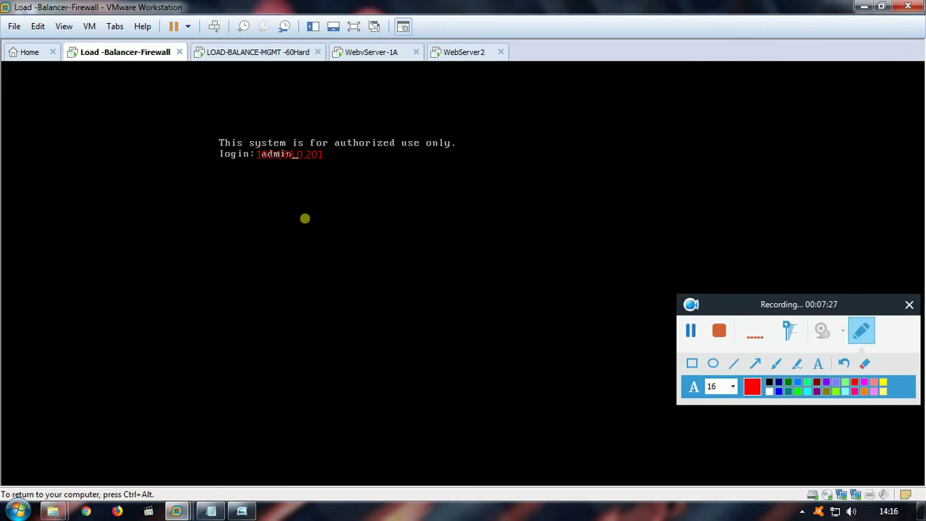
# Log in to the firewall CLI and run 'show interfaces all', paging to eth1's details
pyautogui.press('Return')
pyautogui.press('Return')
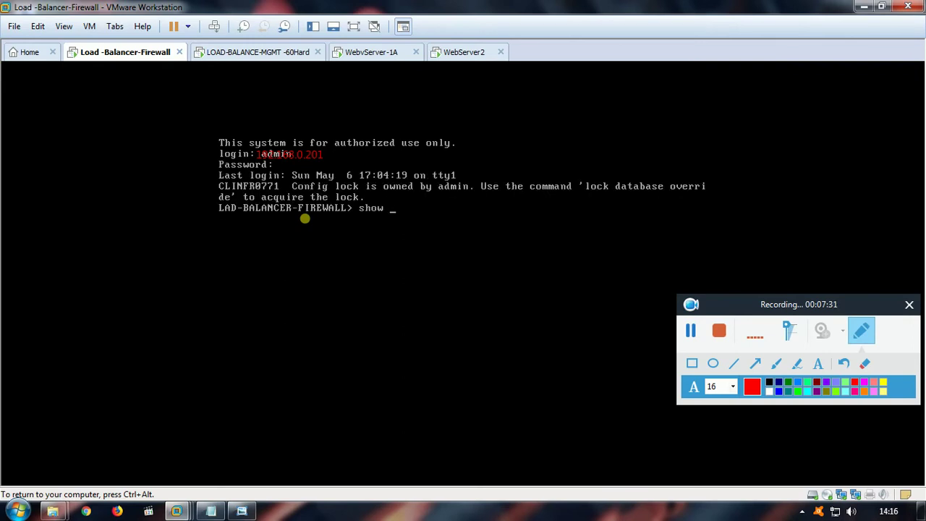
pyautogui.write('show interfaces all')
pyautogui.press('Return')
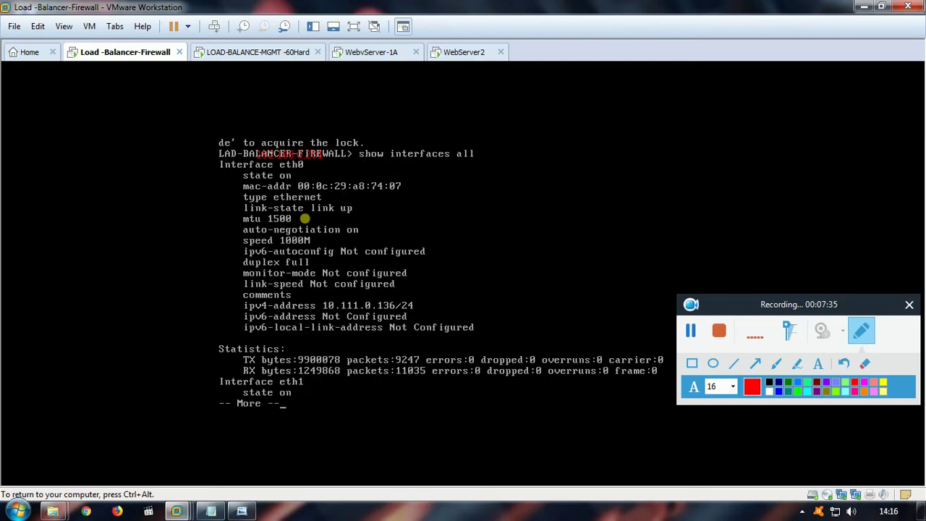
pyautogui.hotkey('ctrl', 'alt')
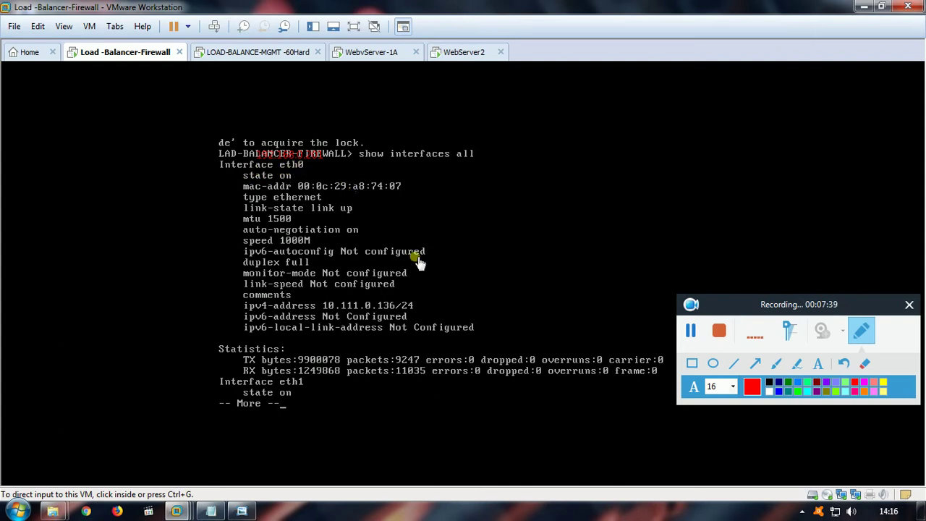
pyautogui.click(396, 316)
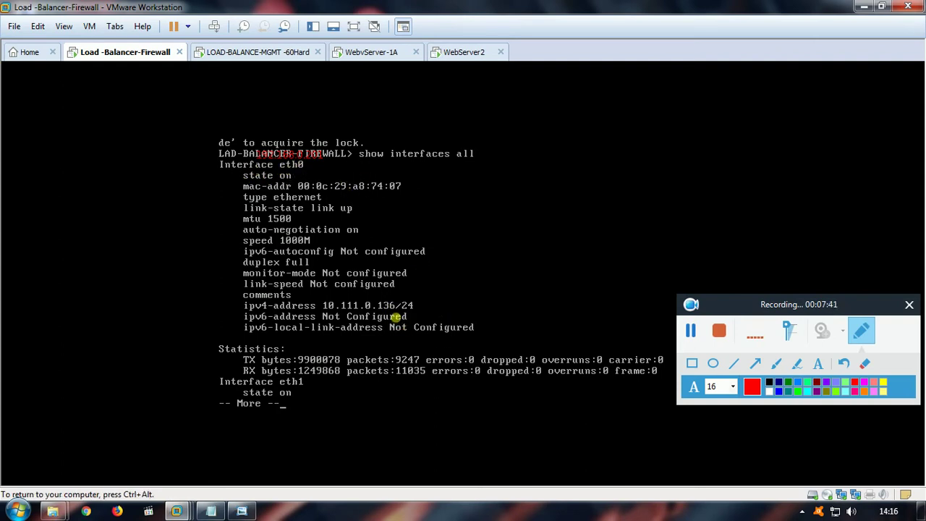
pyautogui.press('Return')
pyautogui.press('Return')
pyautogui.press('Return')
pyautogui.press('Return')
pyautogui.press('Return')
pyautogui.press('Return')
pyautogui.press('Return')
pyautogui.press('Return')
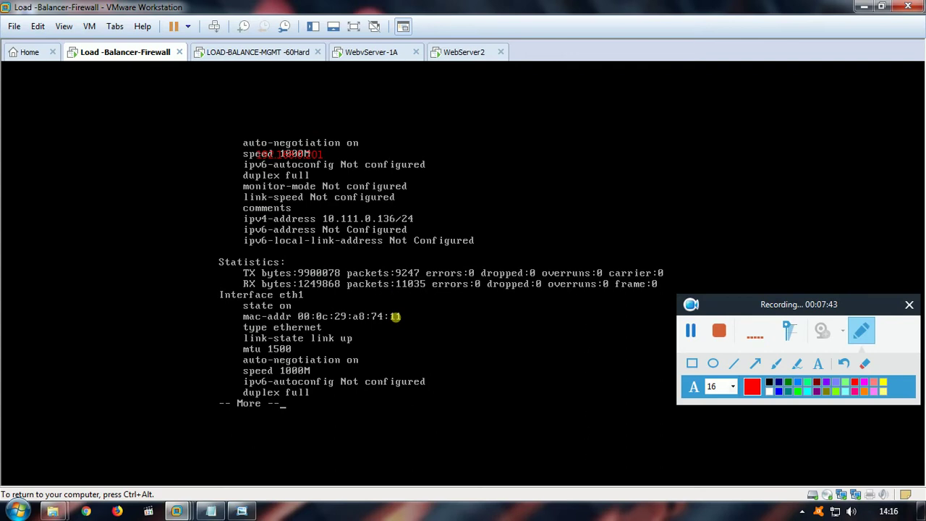
pyautogui.hotkey('ctrl', 'alt')
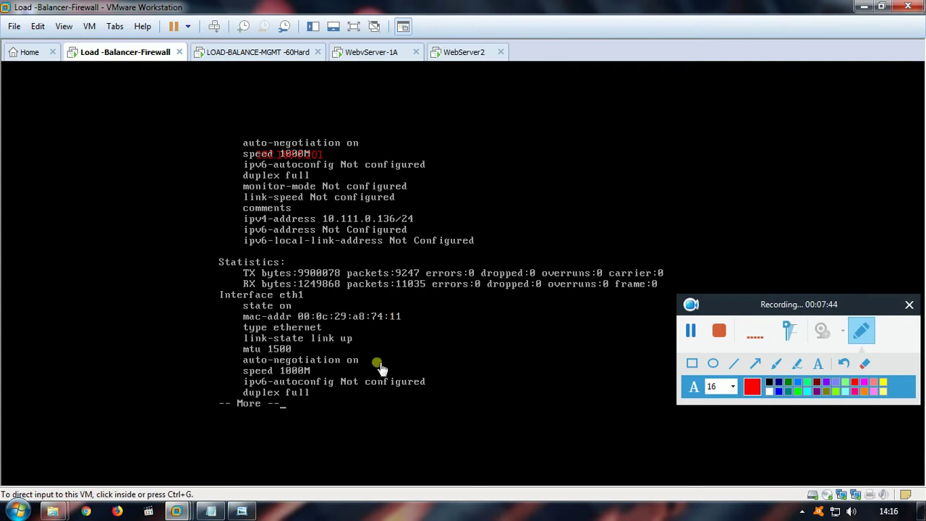
# Copy eth1's MAC 00:0c:29:a8:74:11 via Notepad into the proxy ARP entry and save it
pyautogui.click(212, 512)
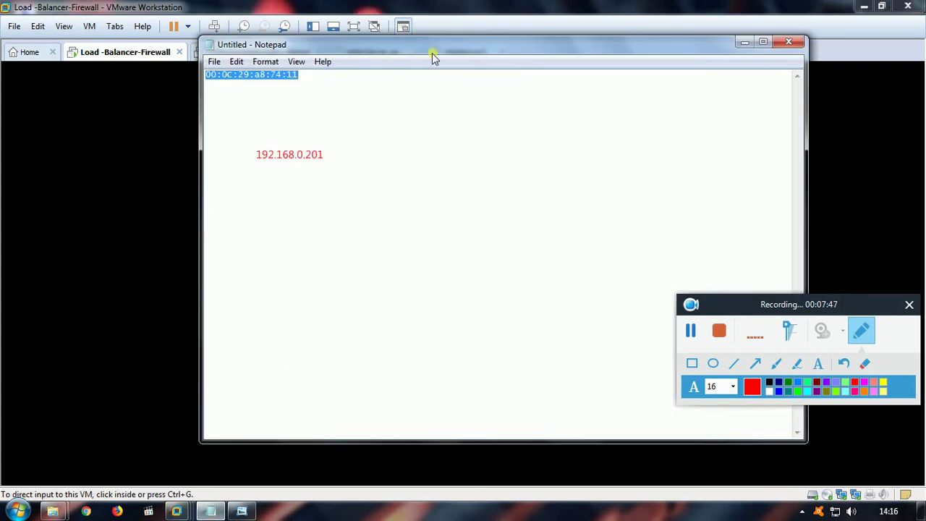
pyautogui.moveTo(398, 40); pyautogui.dragTo(640, 82)
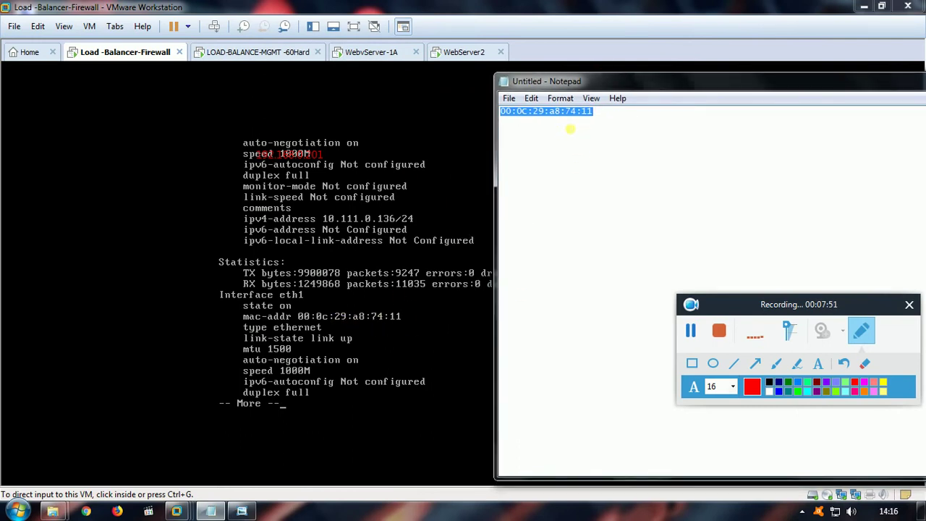
pyautogui.moveTo(602, 116); pyautogui.dragTo(494, 114)
pyautogui.hotkey('ctrl', 'c')
pyautogui.click(358, 53)
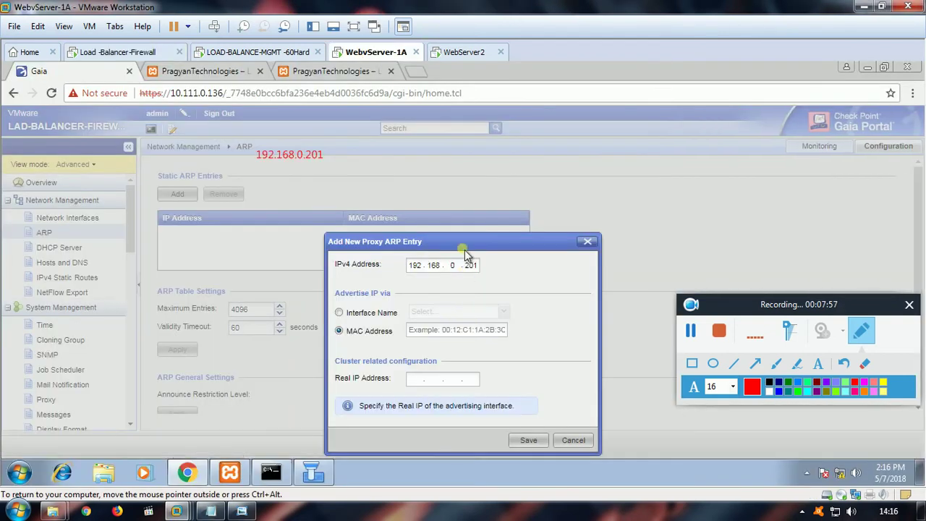
pyautogui.hotkey('ctrl', 'v')
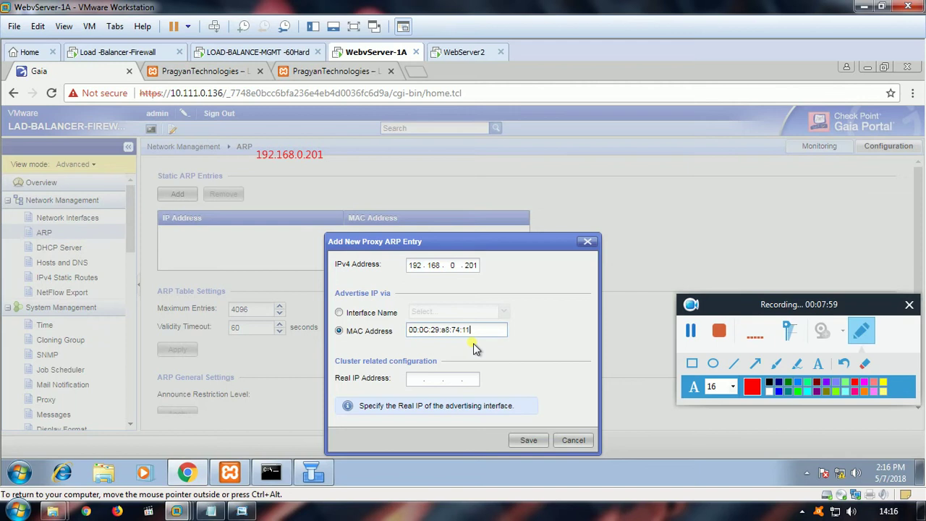
pyautogui.click(543, 439)
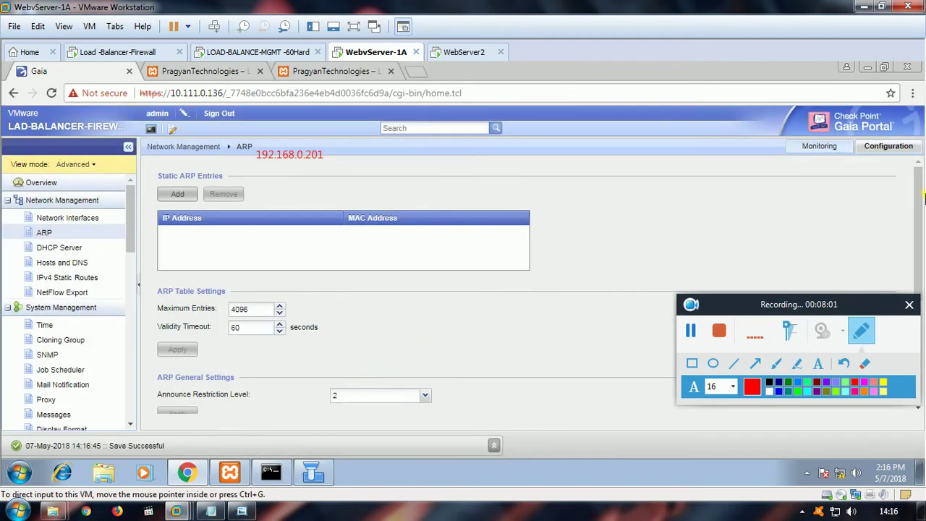
pyautogui.moveTo(917, 205); pyautogui.dragTo(917, 304)
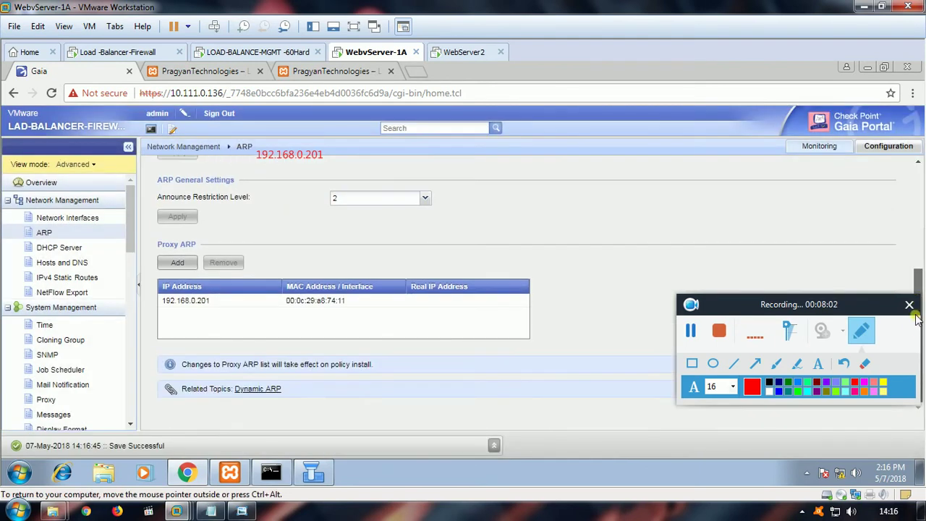
pyautogui.click(318, 487)
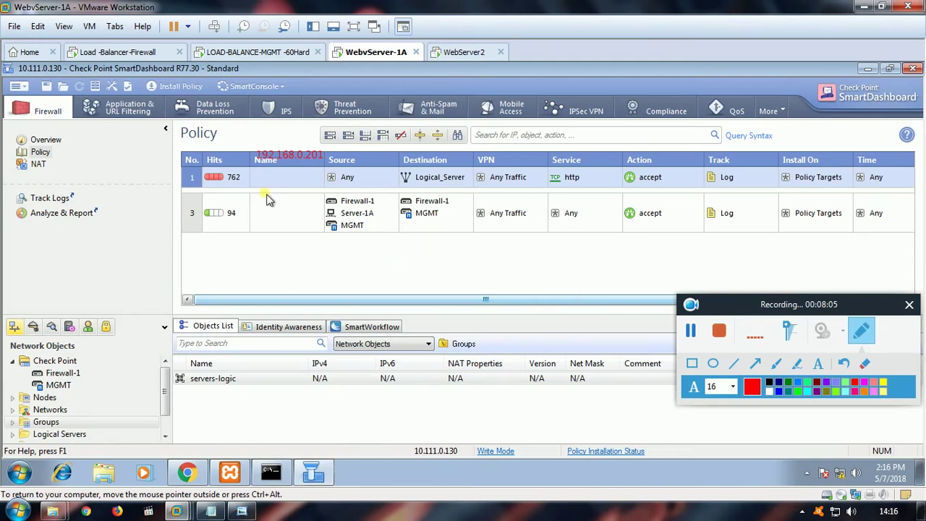
# Install the policy on Firewall-1 past the hidden-rules warning, then minimize VMware to the desktop
pyautogui.click(160, 87)
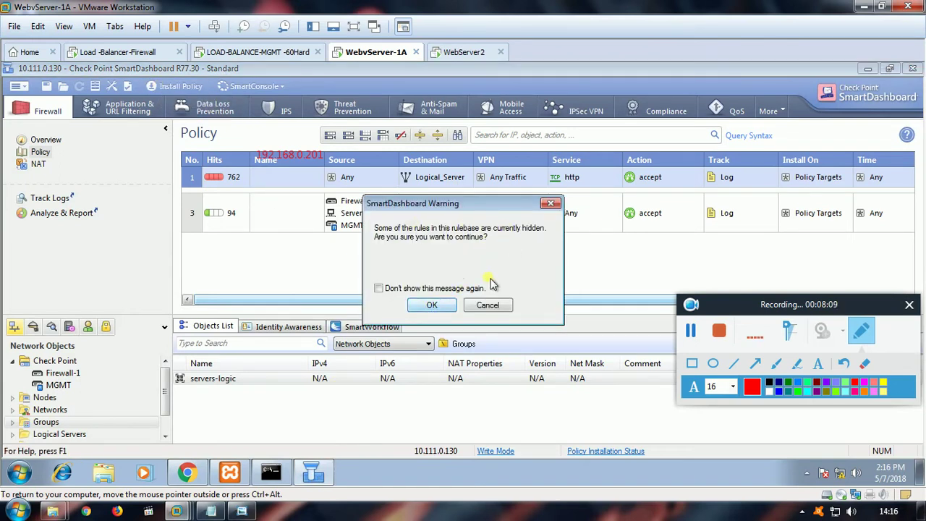
pyautogui.click(437, 307)
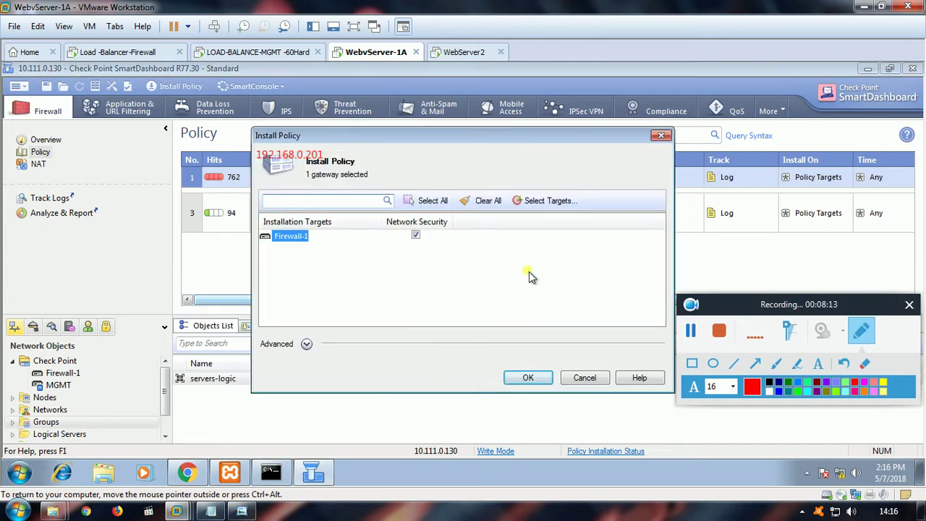
pyautogui.click(532, 379)
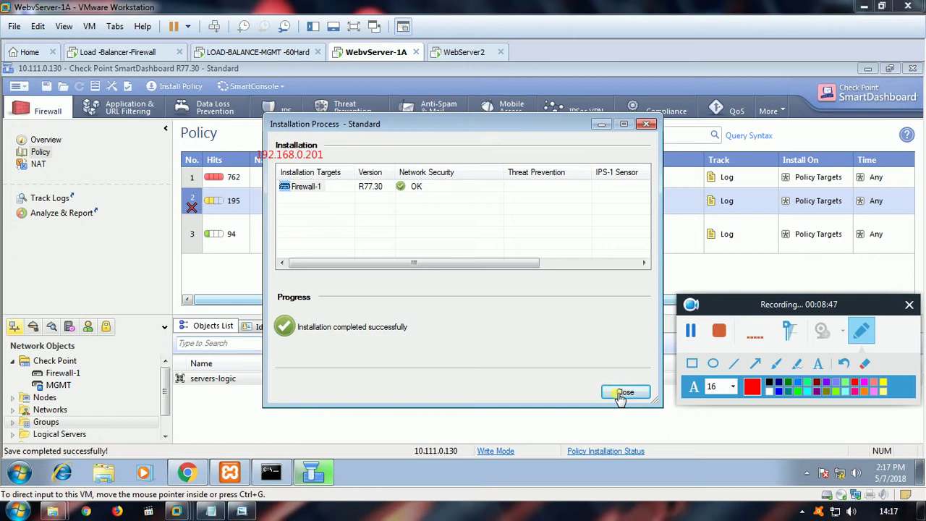
pyautogui.click(601, 124)
pyautogui.click(862, 7)
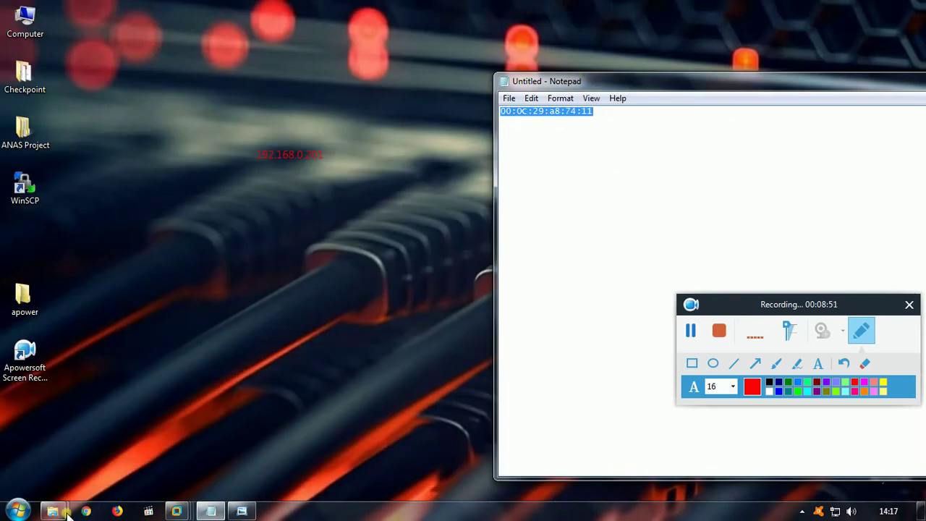
# Run ipconfig in cmd, showing 192.168.0.10 with gateway 192.168.0.1, then open Chrome
pyautogui.click(16, 512)
pyautogui.write('cmd')
pyautogui.press('Return')
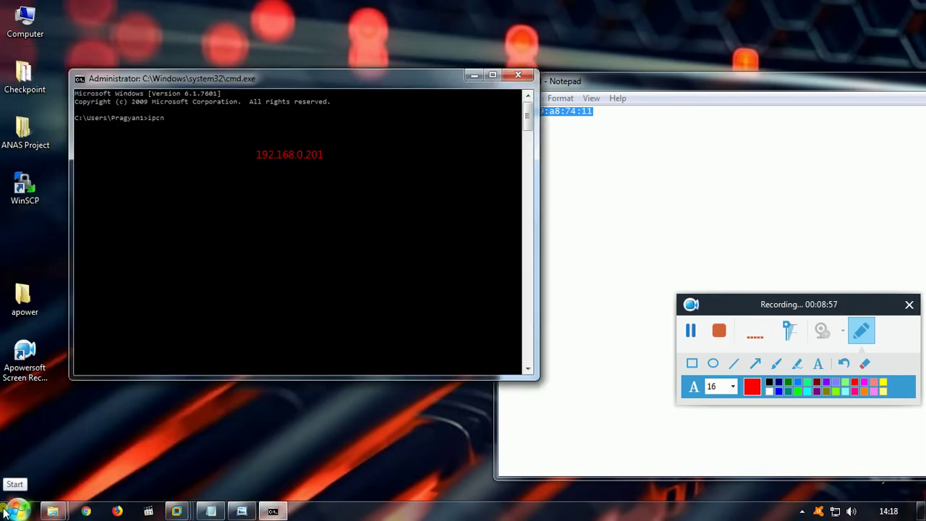
pyautogui.write('ipconfig')
pyautogui.press('Return')
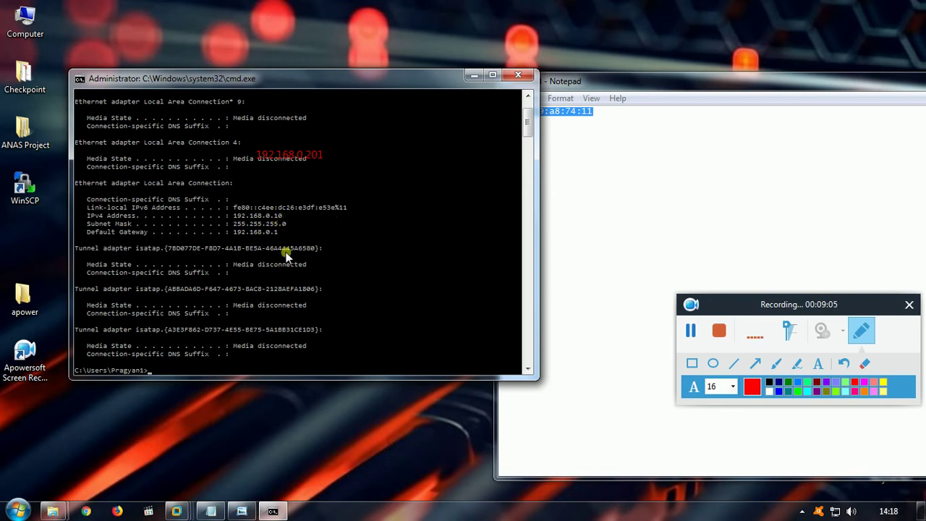
pyautogui.click(85, 511)
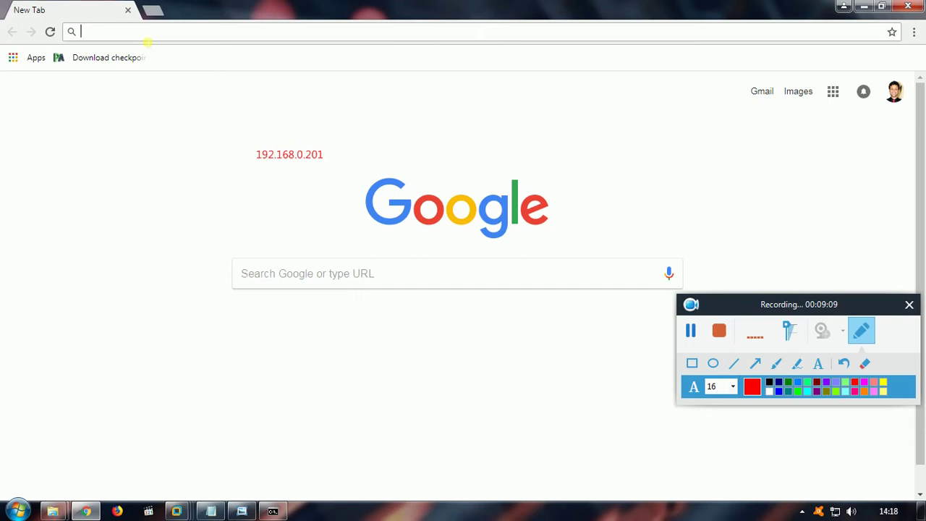
# Browse to 192.168.0.201 in Chrome, which times out as unreachable
pyautogui.write('192.168.0')
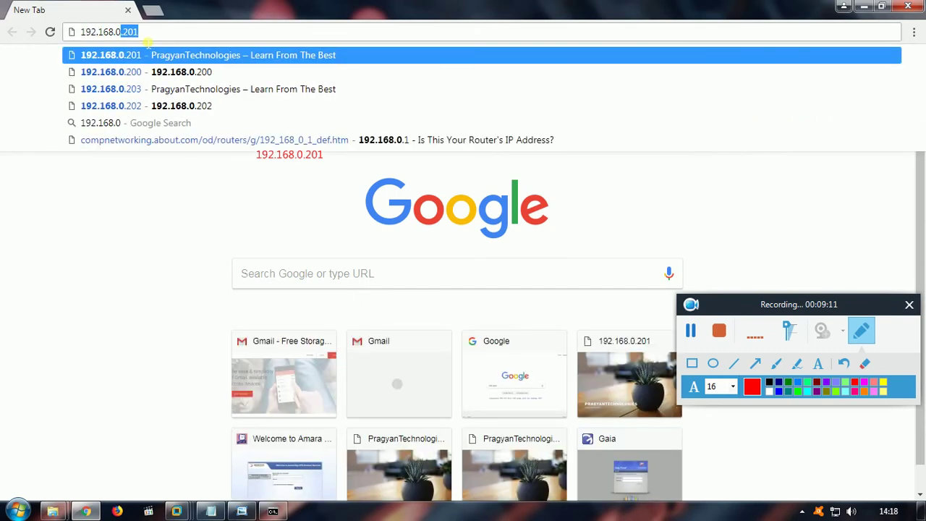
pyautogui.write('.201')
pyautogui.press('BackSpace')
pyautogui.press('BackSpace')
pyautogui.press('BackSpace')
pyautogui.press('BackSpace')
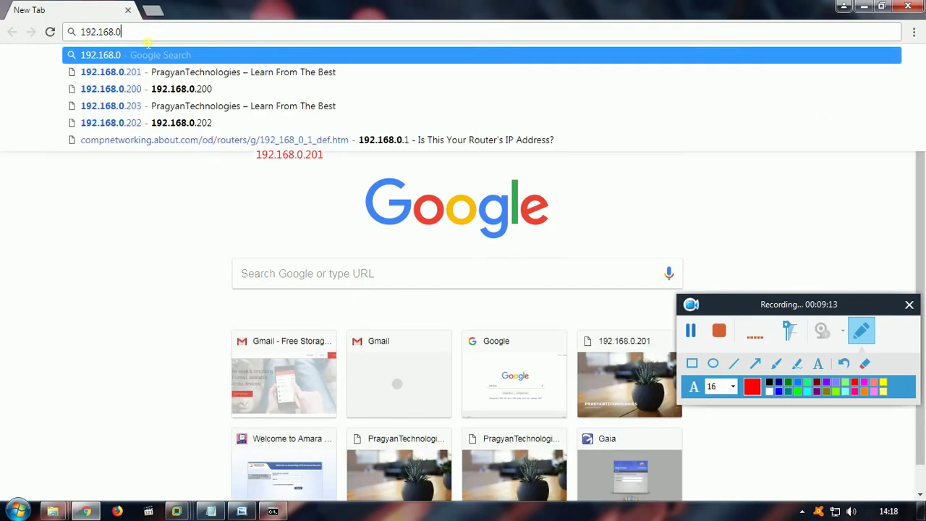
pyautogui.write('.201')
pyautogui.press('Return')
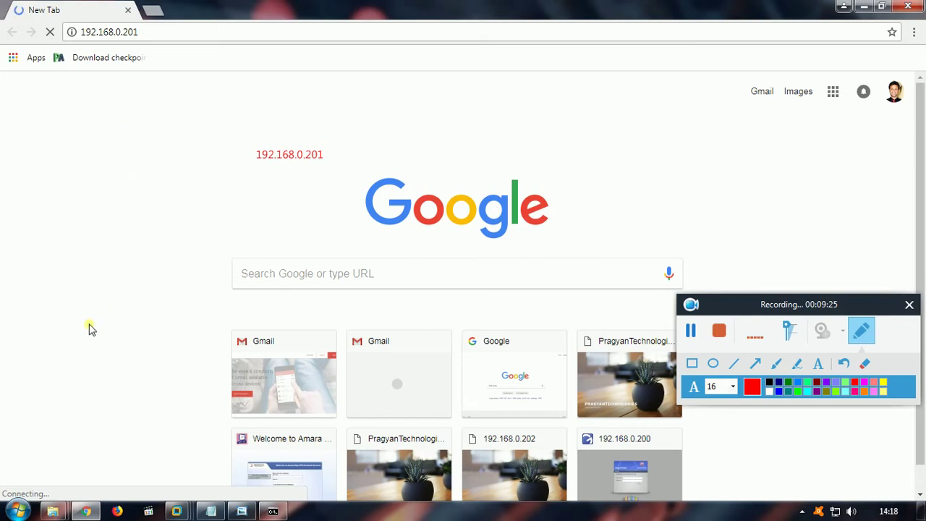
# Launch Wireshark, retry 192.168.0.201, and view the live capture of ARP requests
pyautogui.click(17, 510)
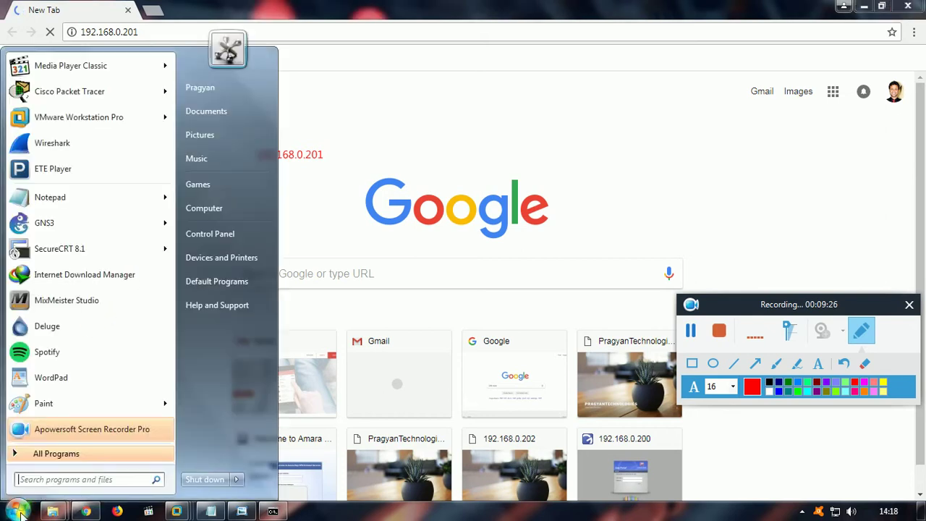
pyautogui.click(65, 152)
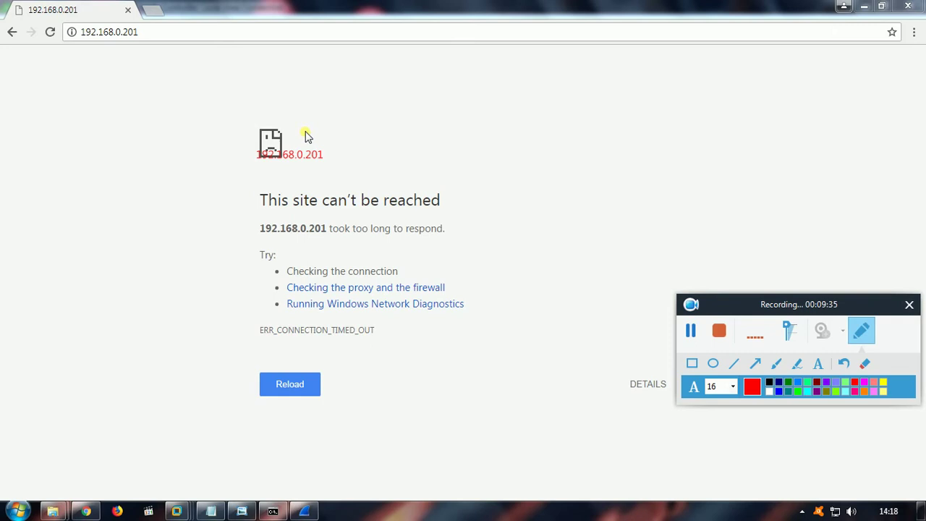
pyautogui.click(319, 384)
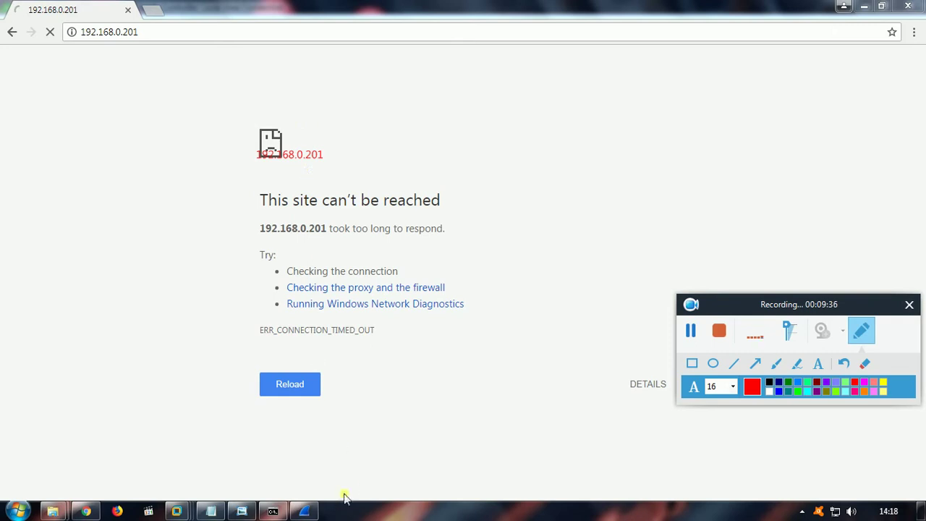
pyautogui.click(305, 511)
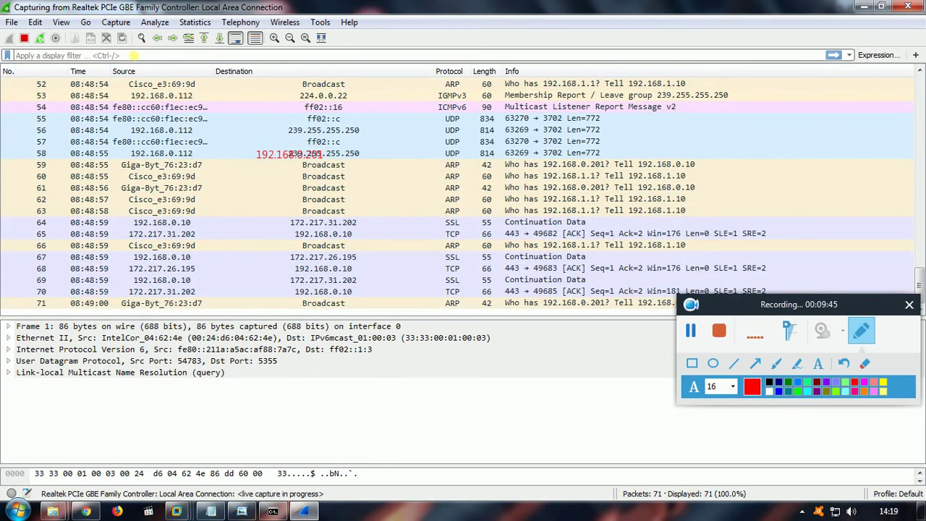
# Apply the 'arp' display filter in Wireshark and retry 192.168.0.201 in Chrome
pyautogui.click(118, 57)
pyautogui.write('arp')
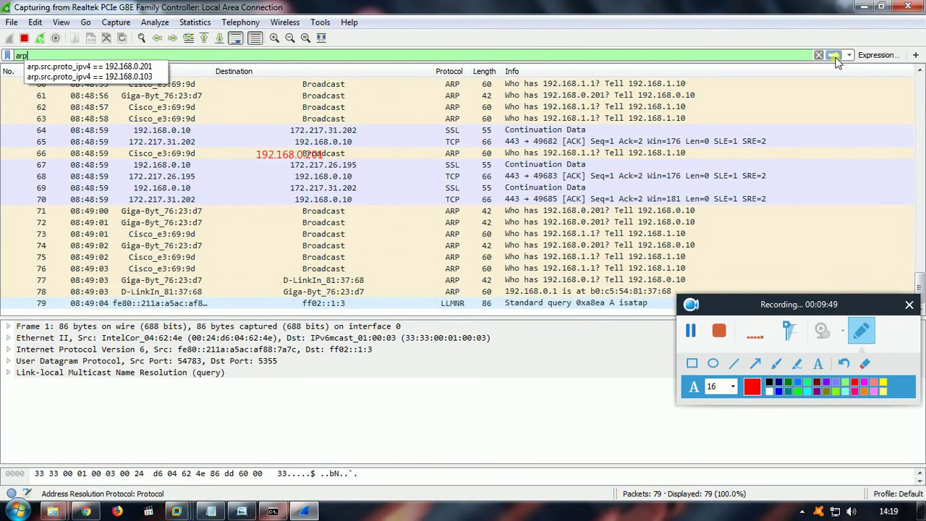
pyautogui.click(835, 56)
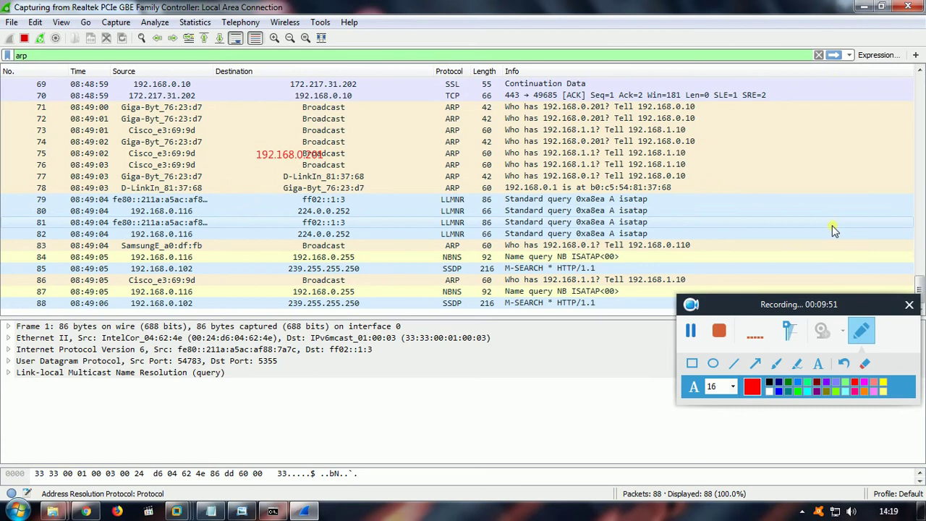
pyautogui.click(834, 56)
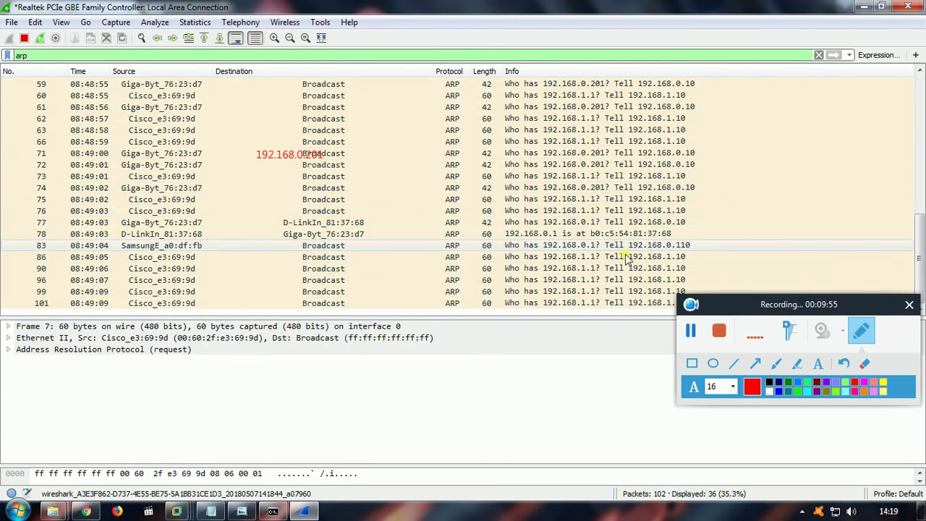
pyautogui.click(86, 511)
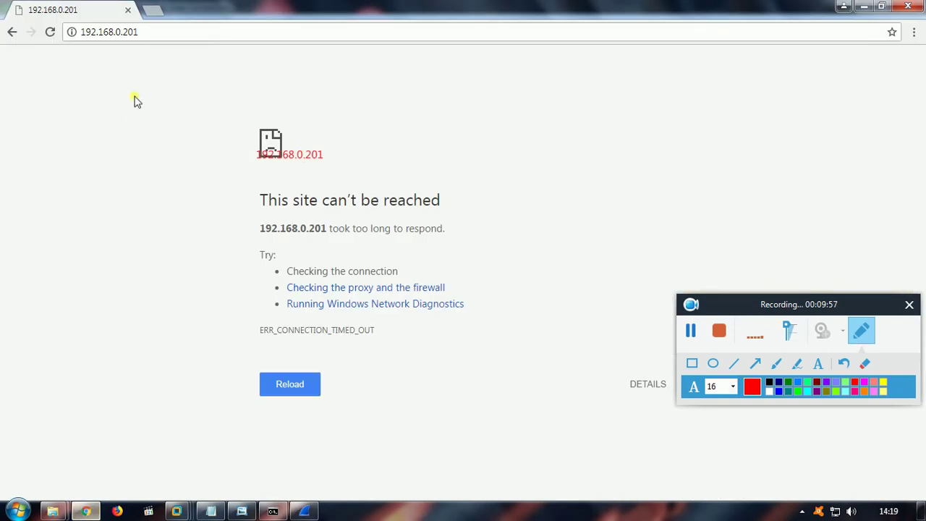
pyautogui.click(47, 33)
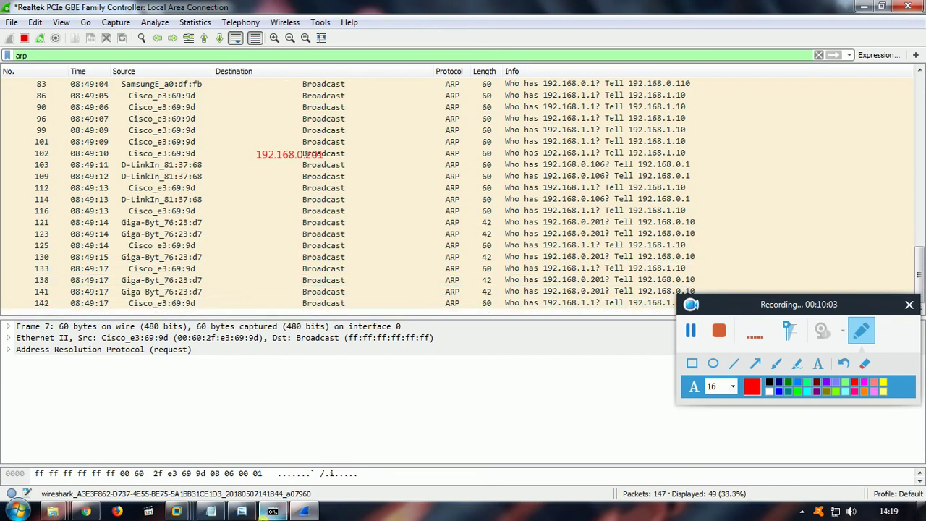
# Run 'arp -a', showing no entry for 192.168.0.201, then return to the LOAD-BALANCE-MGMT VM
pyautogui.click(272, 512)
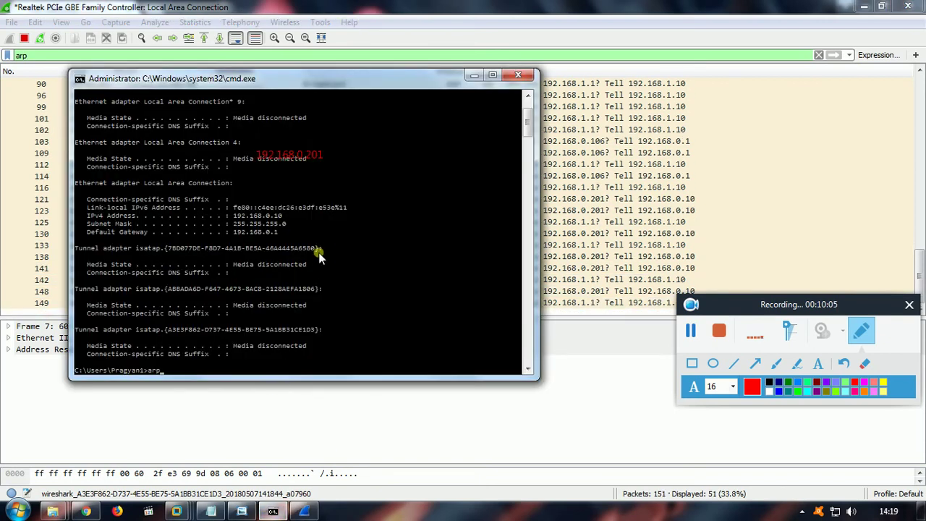
pyautogui.write('arp -a')
pyautogui.press('Return')
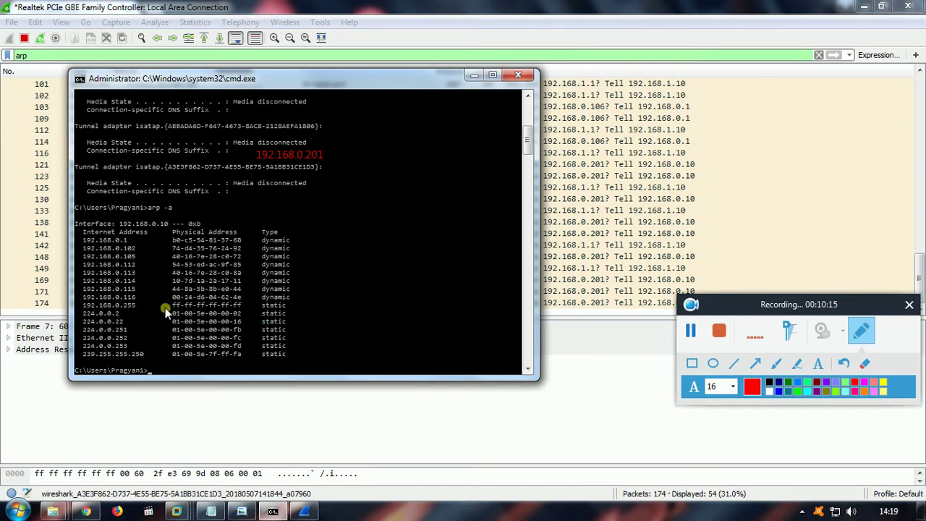
pyautogui.moveTo(179, 512)
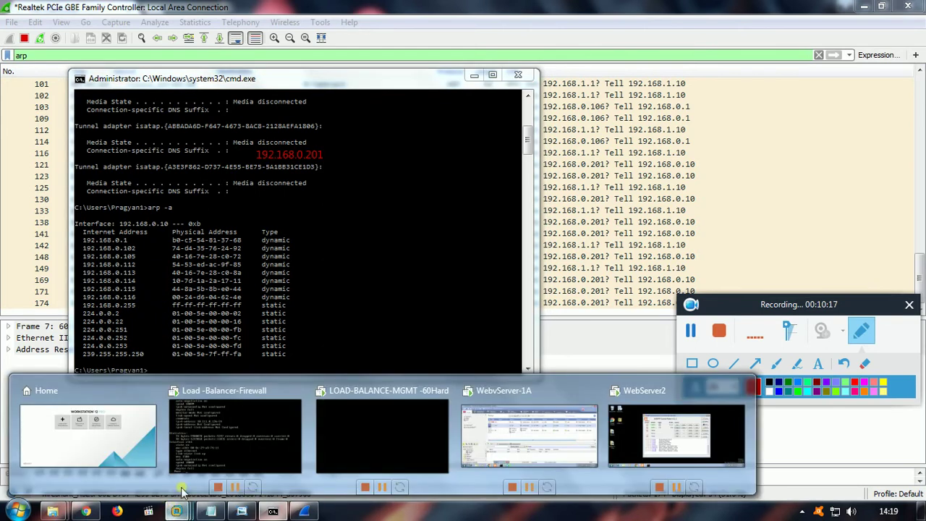
pyautogui.click(382, 434)
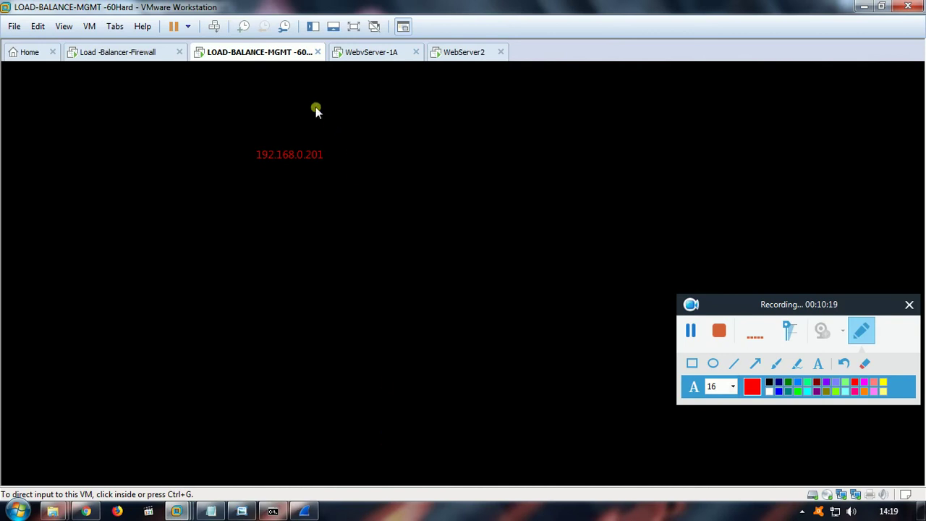
# Page the firewall's interface output to confirm eth1 is 192.168.0.200/24, then abort it
pyautogui.click(144, 52)
pyautogui.click(402, 289)
pyautogui.press('Return')
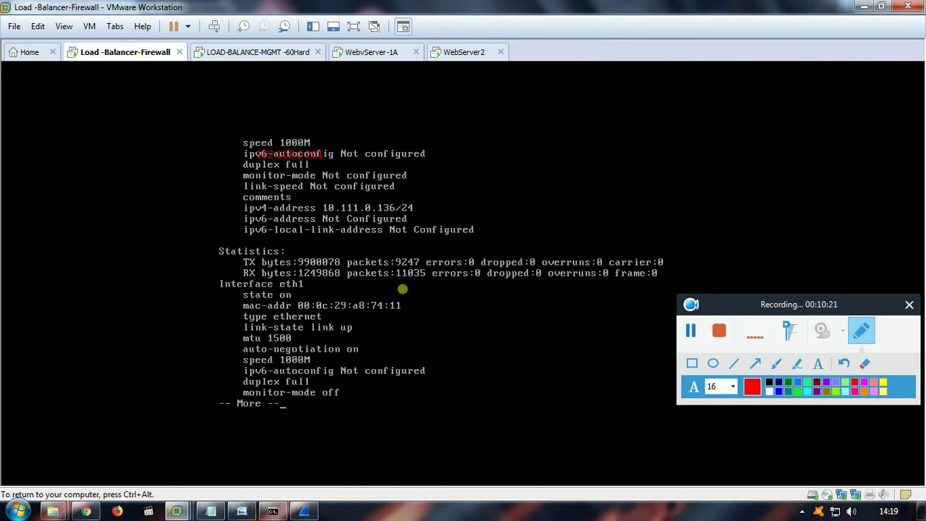
pyautogui.press('Return')
pyautogui.press('Return')
pyautogui.press('Return')
pyautogui.press('Return')
pyautogui.press('Return')
pyautogui.press('Return')
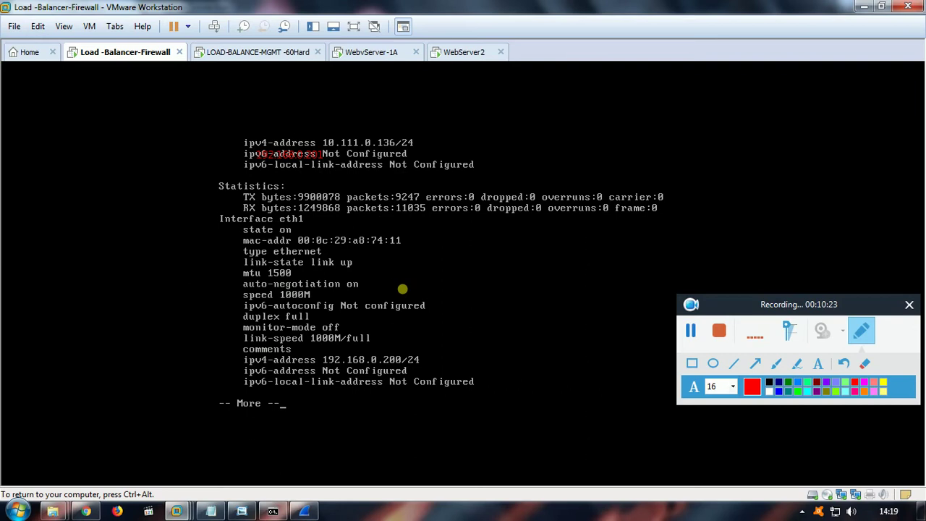
pyautogui.hotkey('ctrl', 'c')
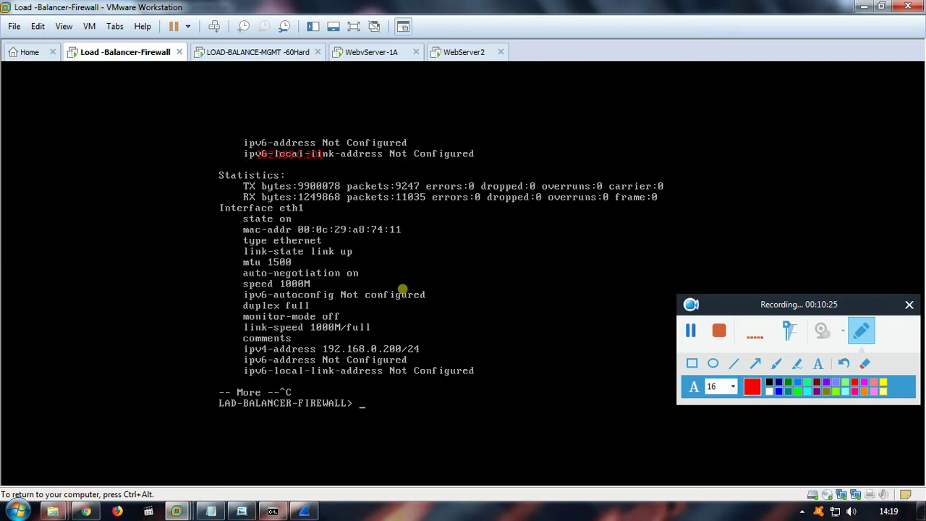
pyautogui.hotkey('ctrl', 'alt')
# Close the finished Firewall-1 installation report in SmartDashboard and launch SmartView Tracker
pyautogui.click(391, 54)
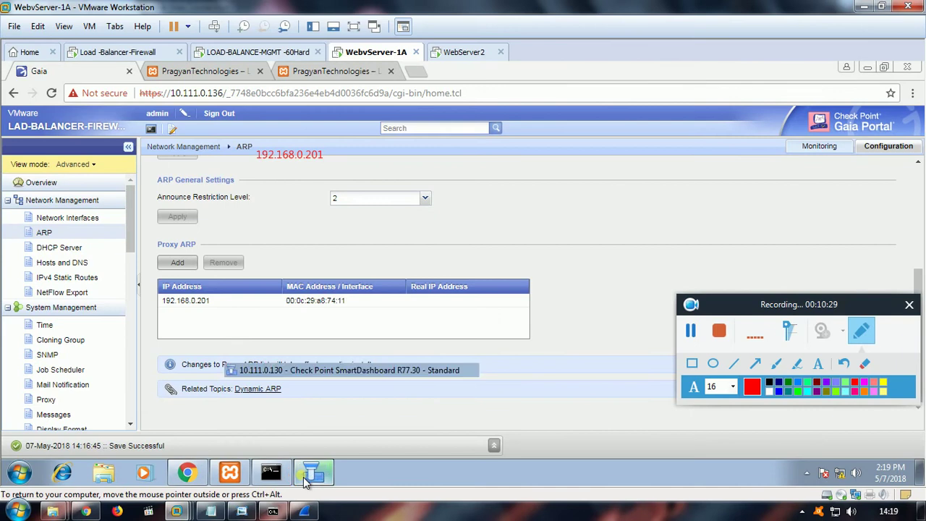
pyautogui.click(312, 472)
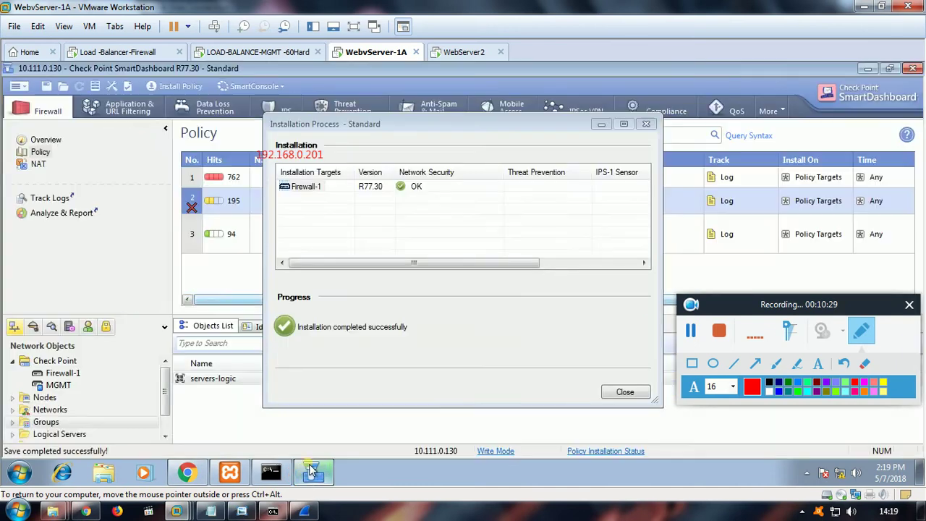
pyautogui.click(625, 391)
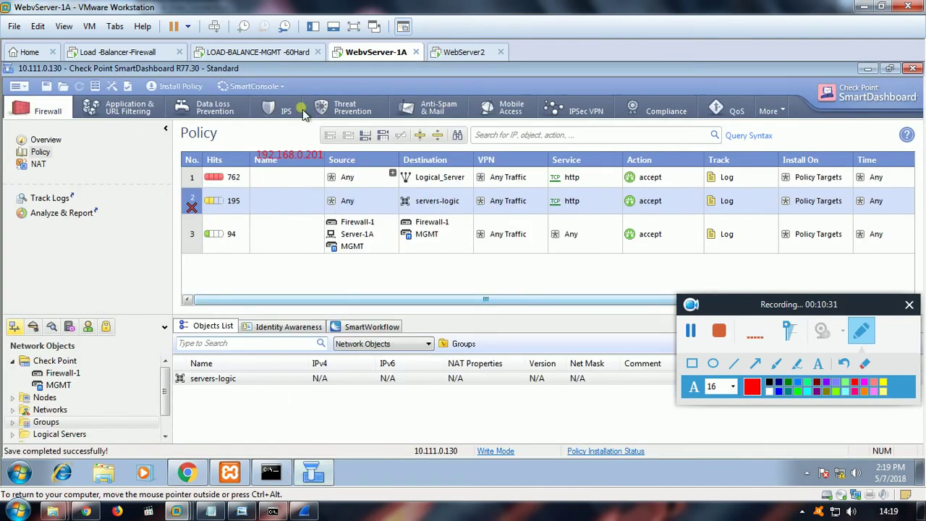
pyautogui.click(253, 86)
pyautogui.click(306, 163)
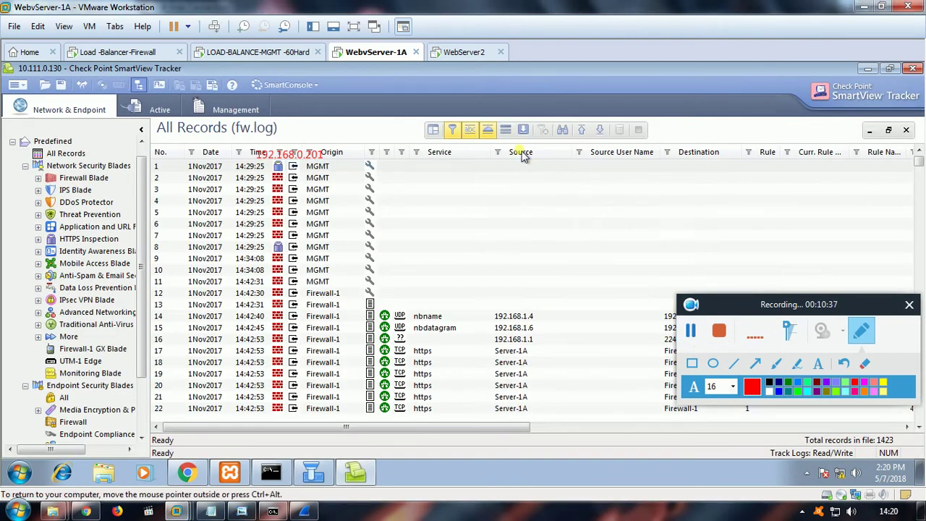
pyautogui.rightClick(518, 154)
pyautogui.click(541, 158)
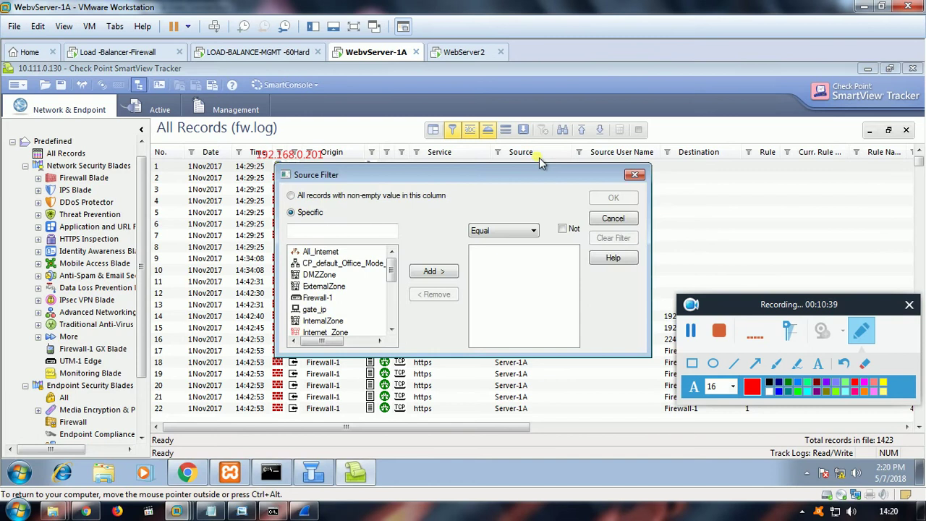
pyautogui.click(344, 230)
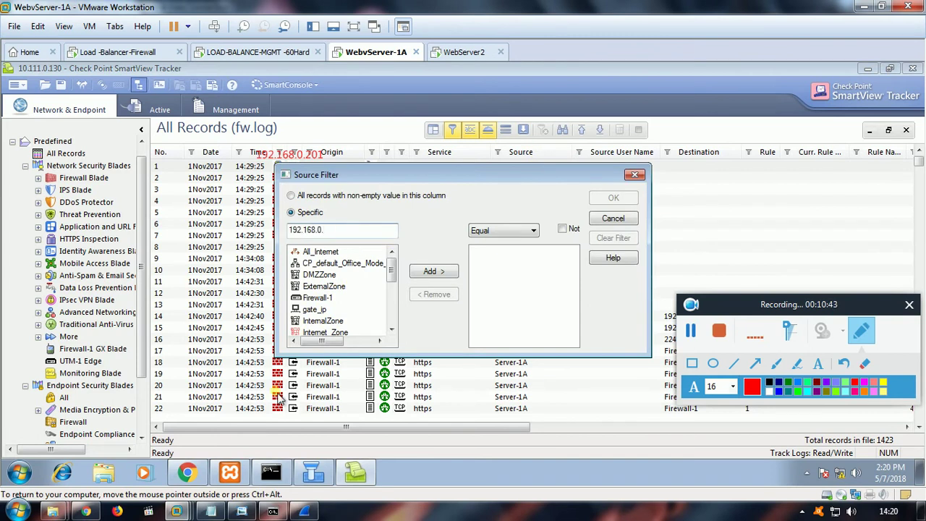
pyautogui.click(269, 512)
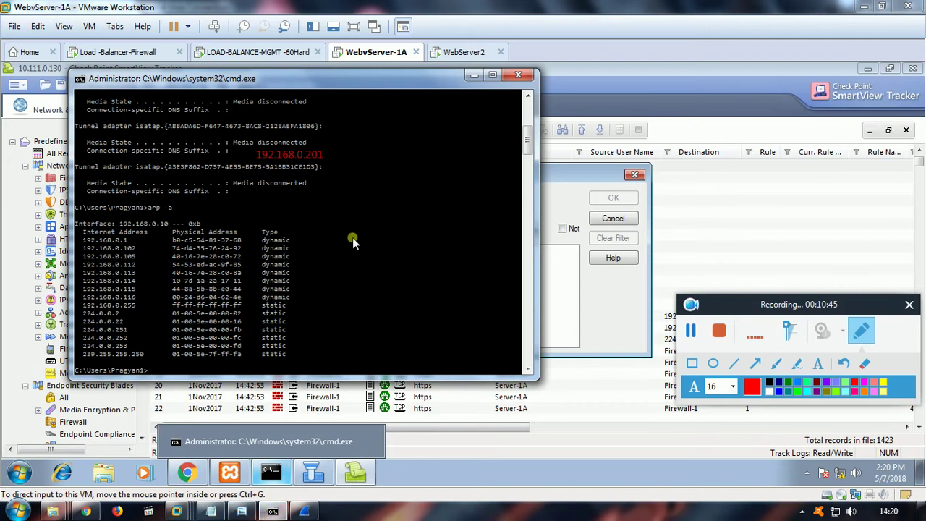
pyautogui.scroll(10, 348, 249)
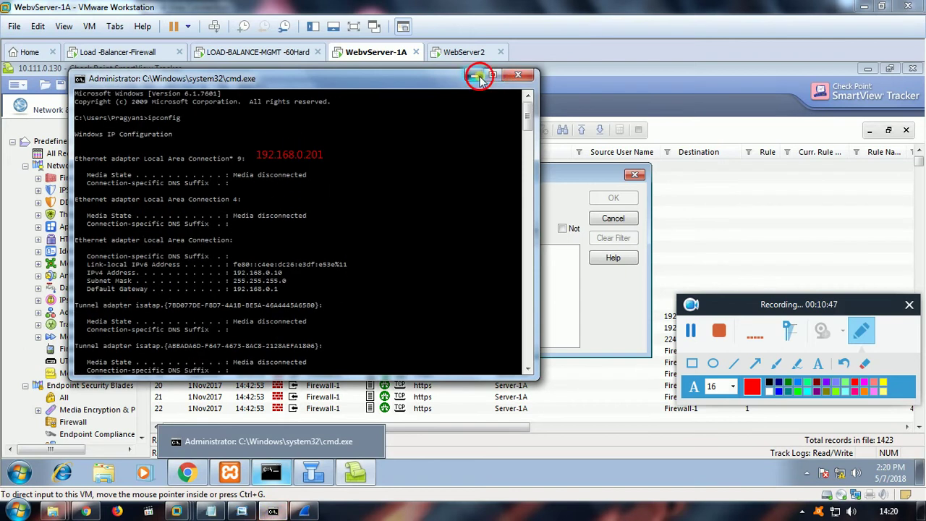
pyautogui.click(515, 77)
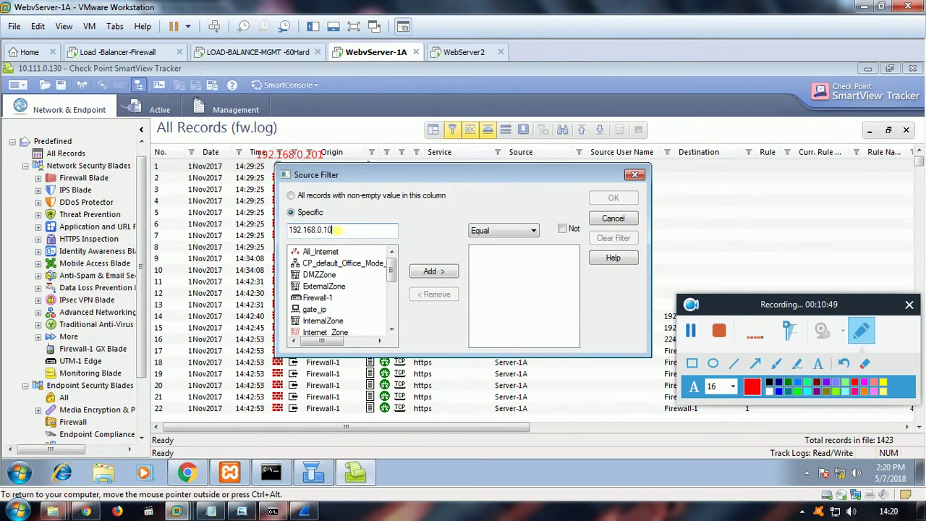
pyautogui.click(430, 271)
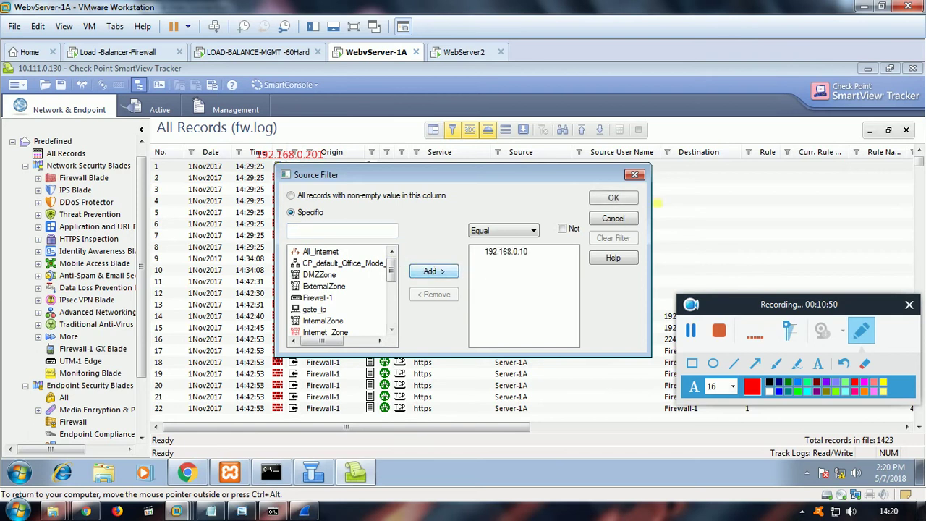
pyautogui.click(613, 198)
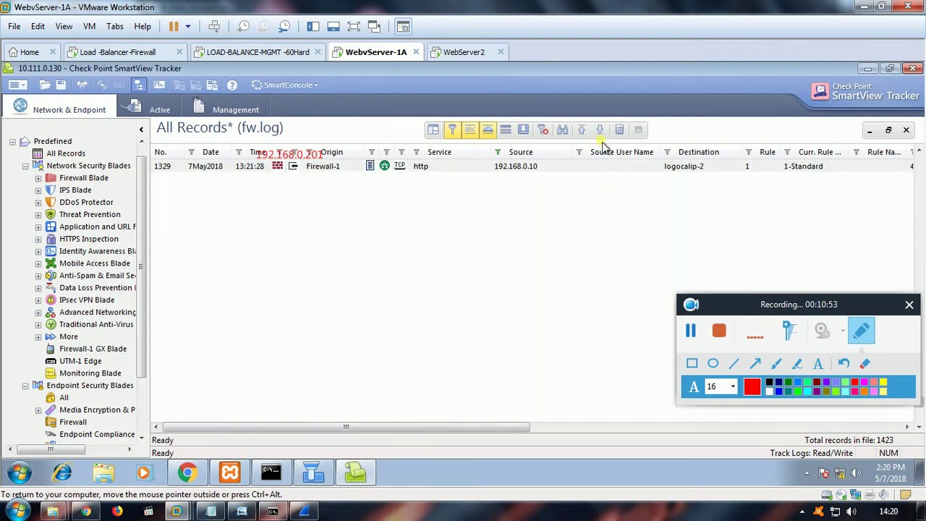
pyautogui.click(600, 130)
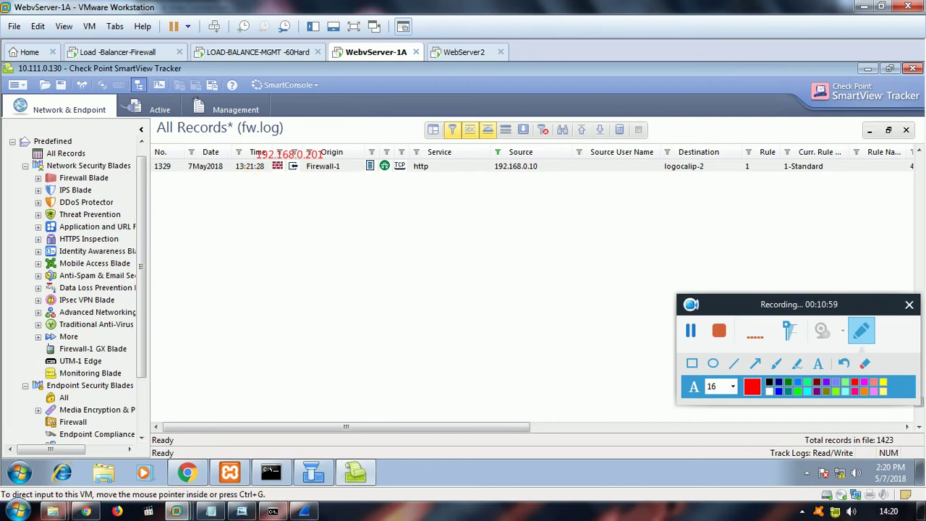
pyautogui.moveTo(887, 514)
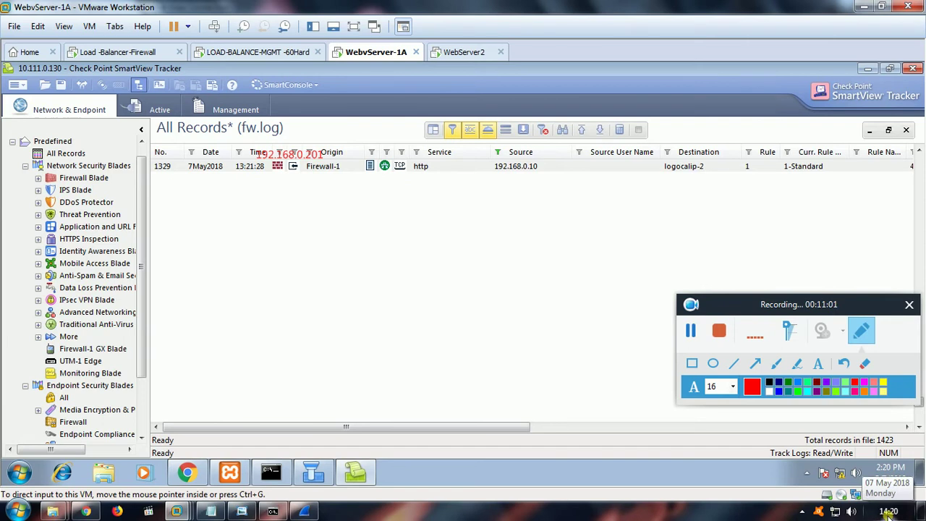
pyautogui.click(600, 131)
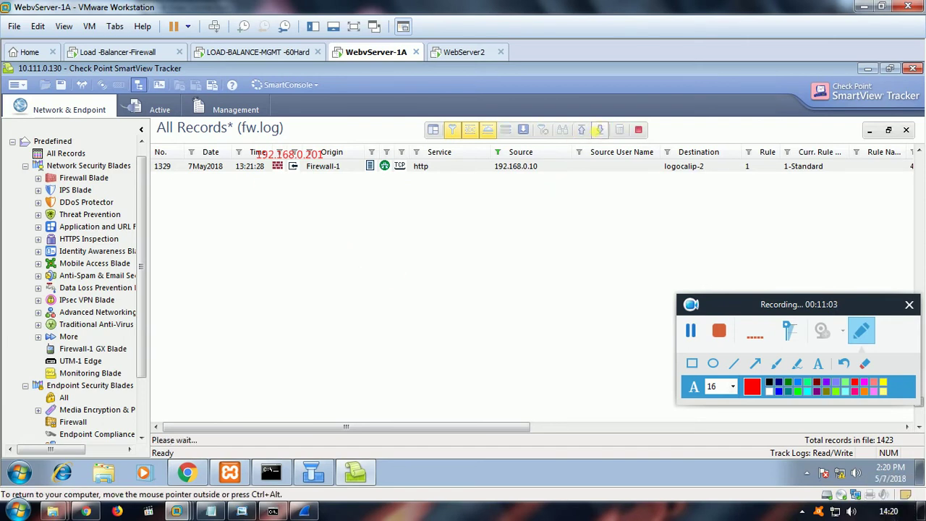
# In the firewall console, attempt expert mode and the 'set expert-password' command
pyautogui.click(124, 56)
pyautogui.click(424, 337)
pyautogui.press('Return')
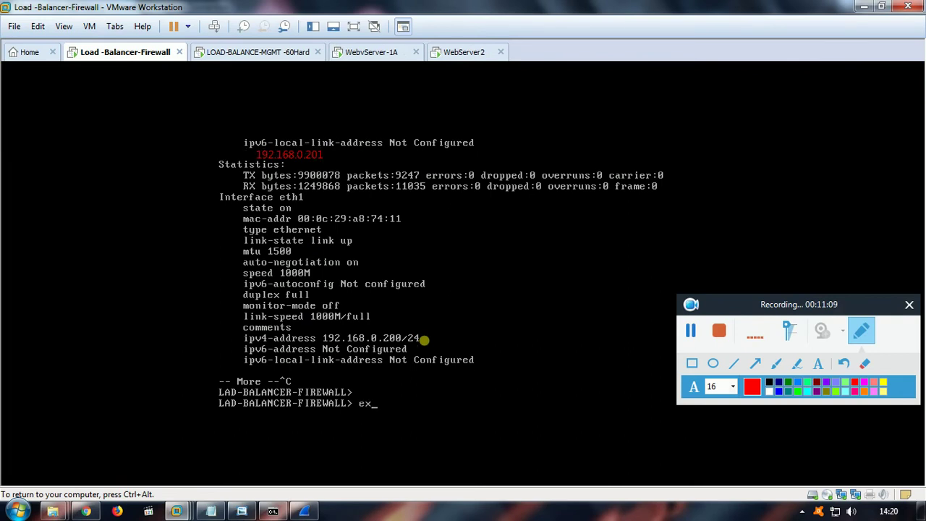
pyautogui.press('Return')
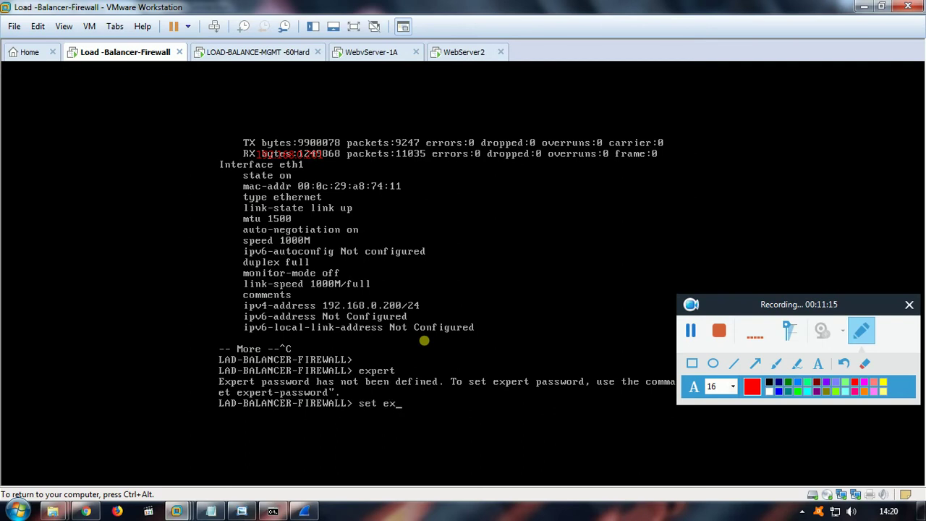
pyautogui.write('set ex')
pyautogui.press('Tab')
pyautogui.press('Return')
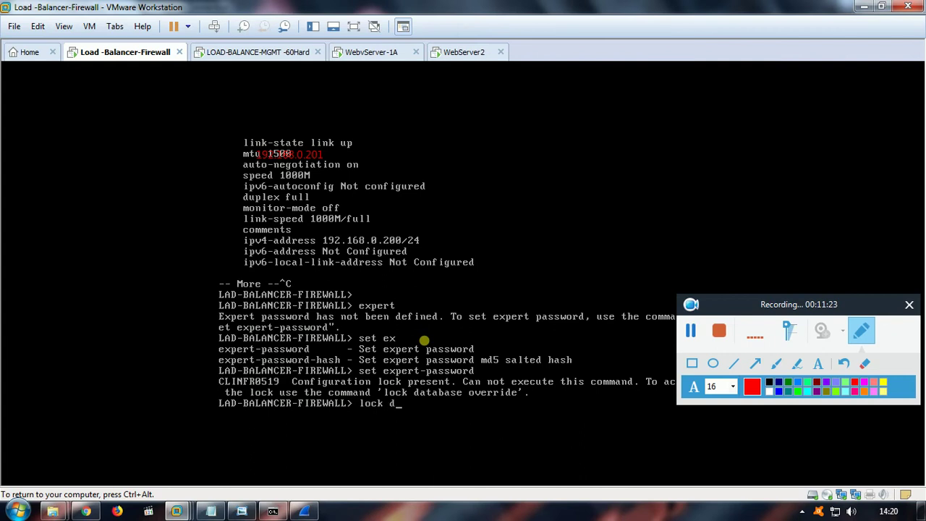
# Run 'lock database override' to take the configuration lock
pyautogui.write('lock data')
pyautogui.press('Tab')
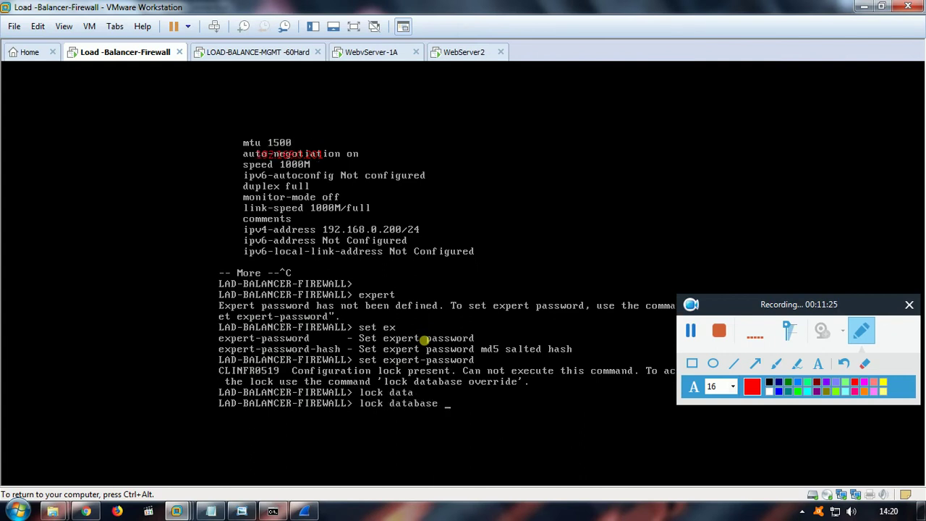
pyautogui.write('ove')
pyautogui.press('Tab')
pyautogui.press('Return')
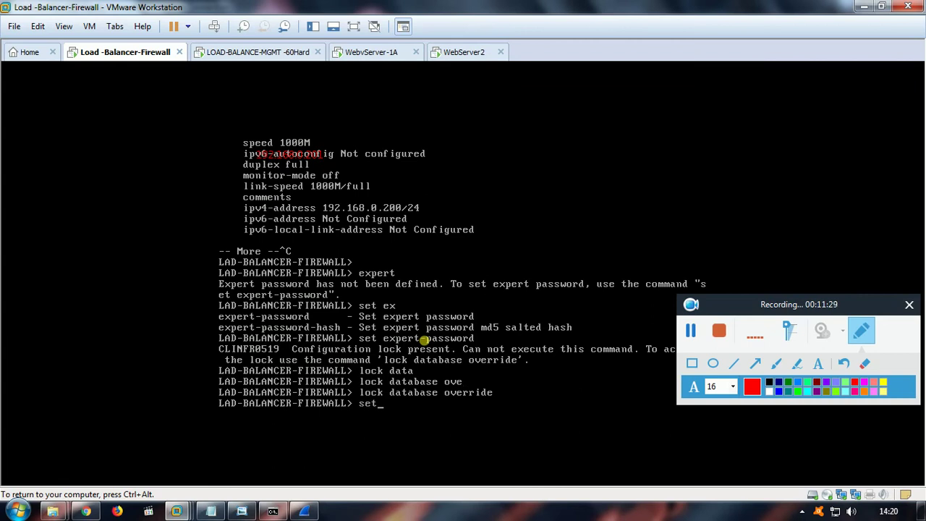
# Set a new expert password with 'set expert-password', entering it twice
pyautogui.write('set ex')
pyautogui.press('Tab')
pyautogui.press('Return')
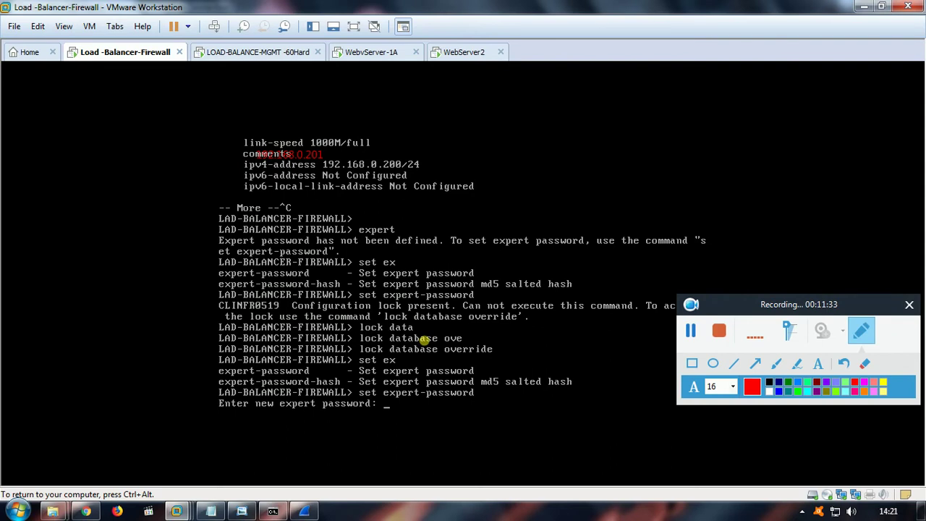
pyautogui.press('Return')
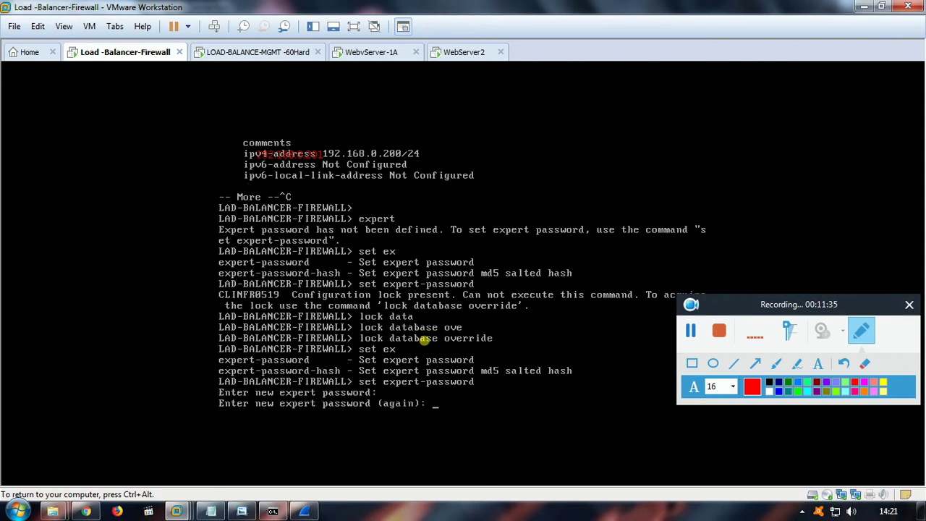
pyautogui.press('Return')
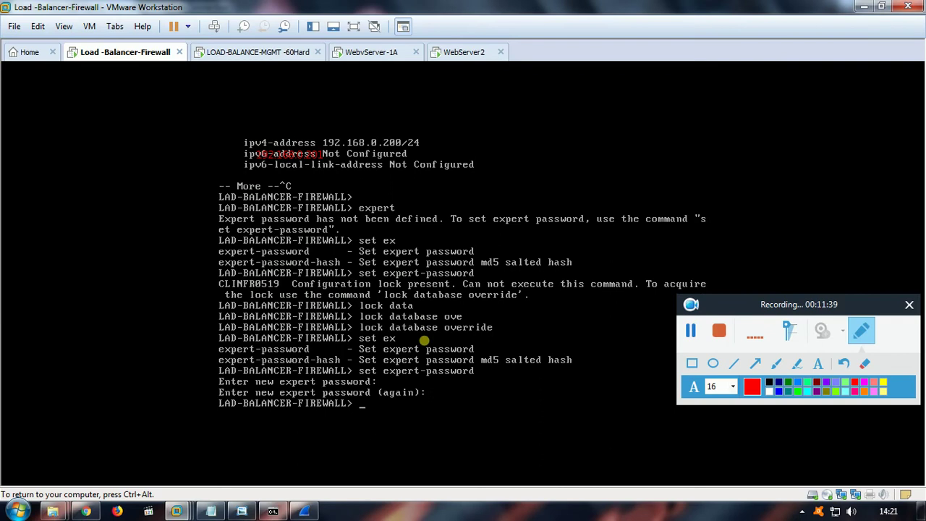
# Run 'expert' and submit the password to log into expert mode
pyautogui.write('ex')
pyautogui.press('Tab')
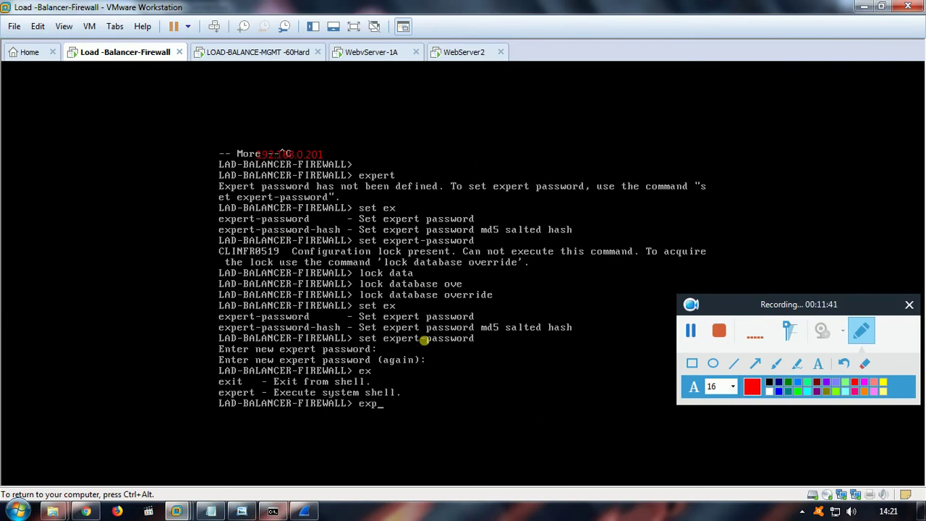
pyautogui.press('Return')
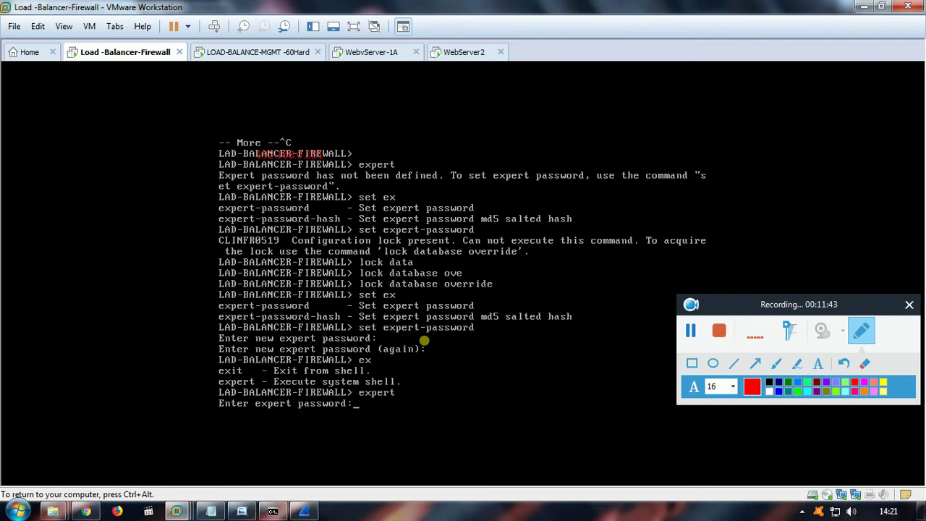
pyautogui.press('Return')
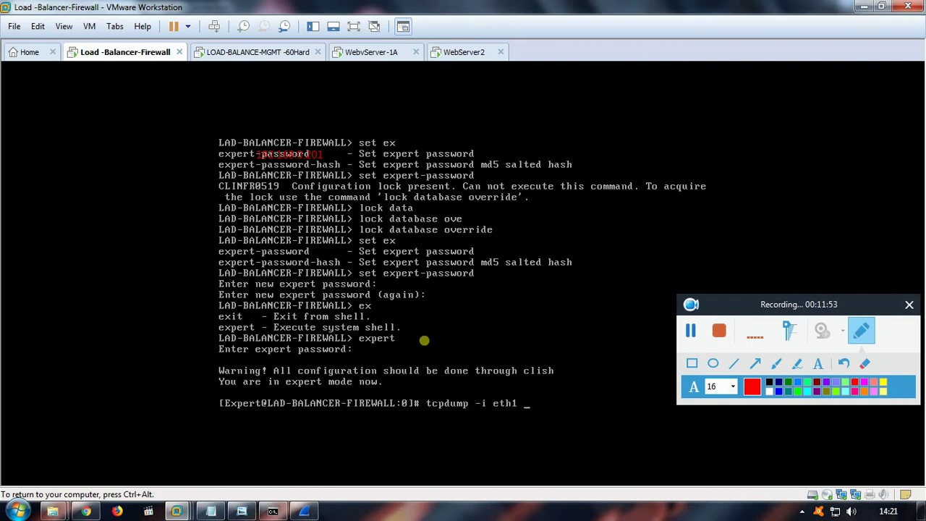
# Run a brief 'tcpdump -i eth1' capture and stop it
pyautogui.press('Return')
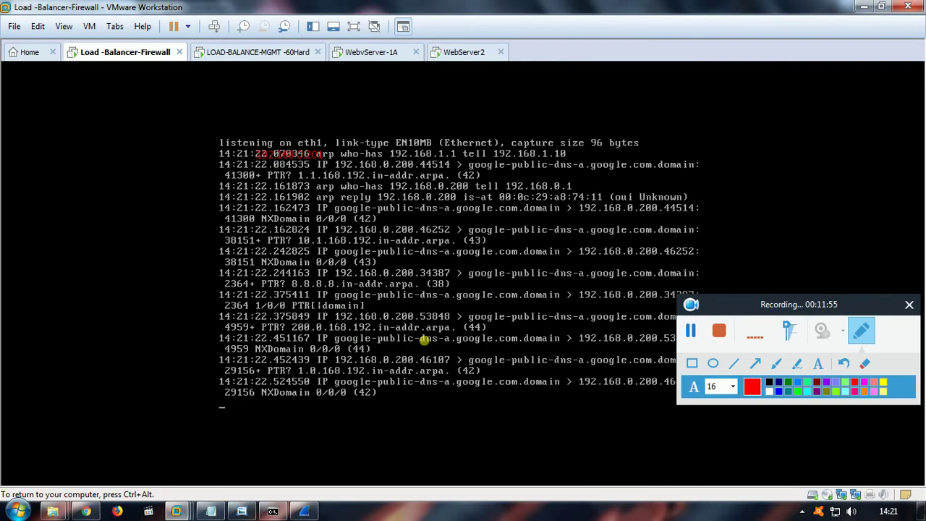
pyautogui.hotkey('ctrl', 'c')
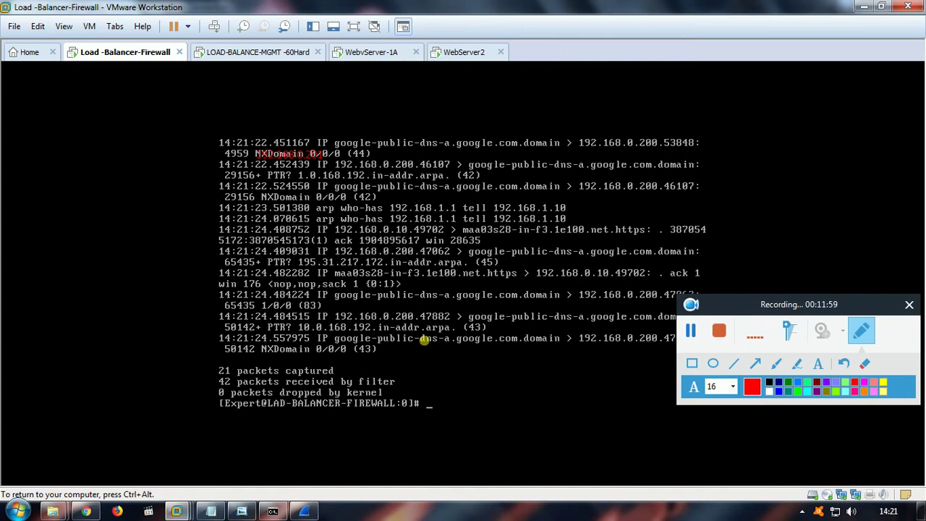
pyautogui.hotkey('ctrl', 'alt')
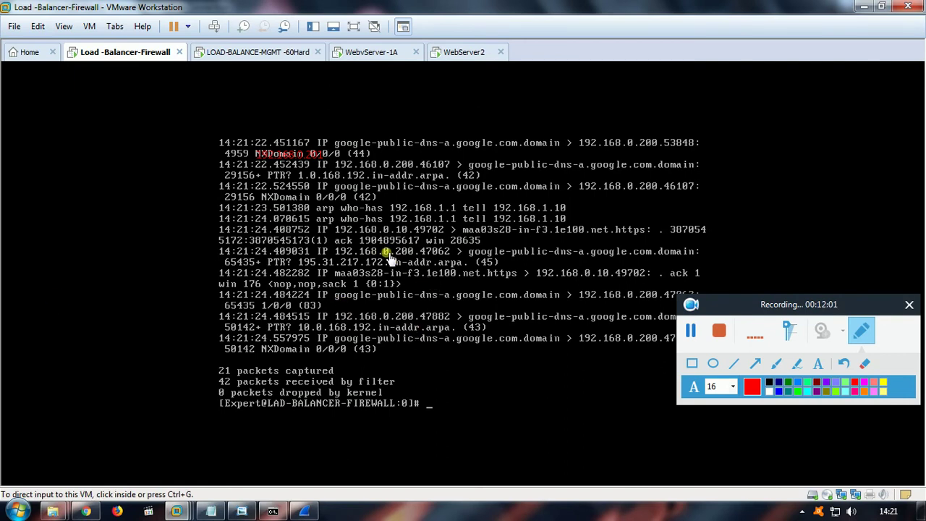
# Rerun the eth1 tcpdump while Chrome reloads 192.168.0.201, catching its ARP requests
pyautogui.click(85, 512)
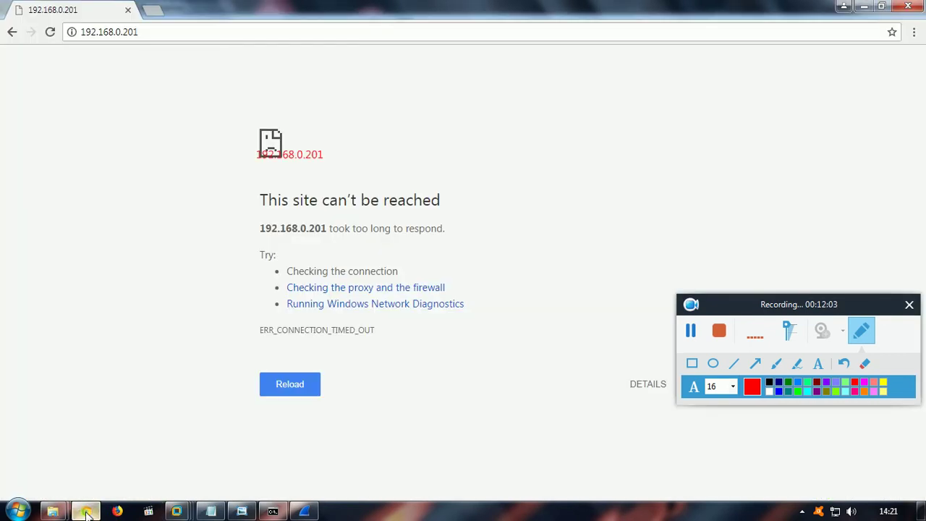
pyautogui.click(50, 31)
pyautogui.click(183, 512)
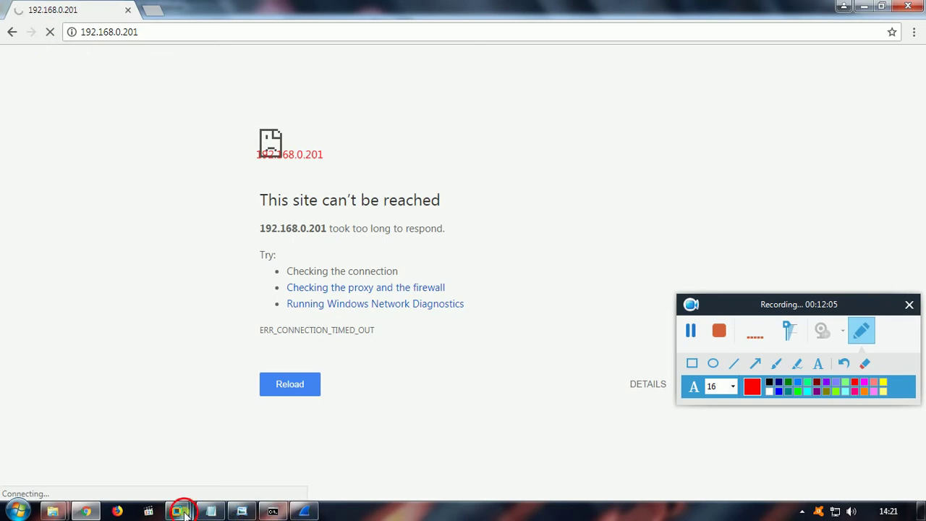
pyautogui.click(295, 368)
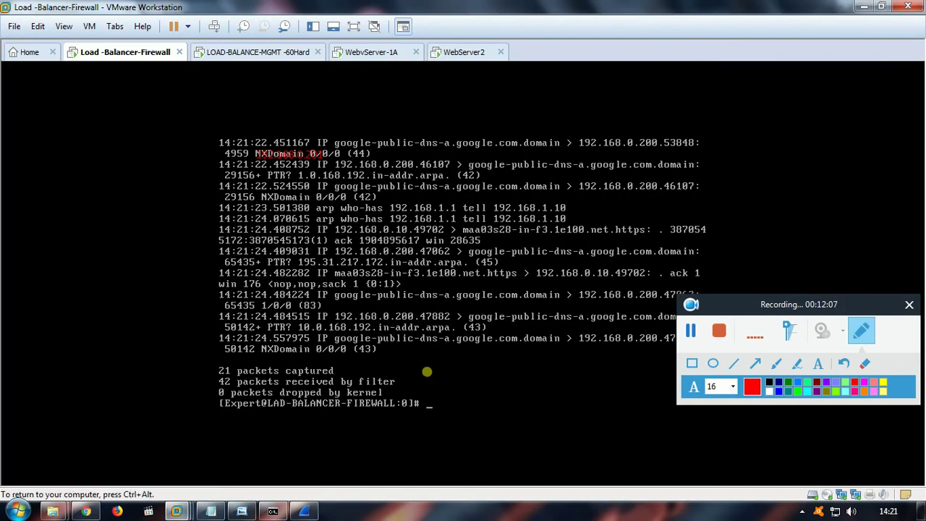
pyautogui.press('Up')
pyautogui.press('Return')
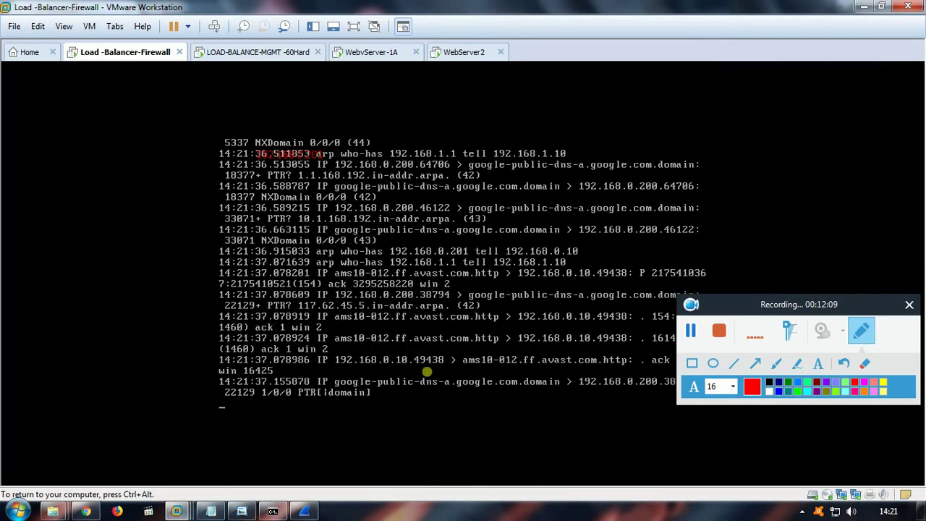
pyautogui.hotkey('ctrl', 'c')
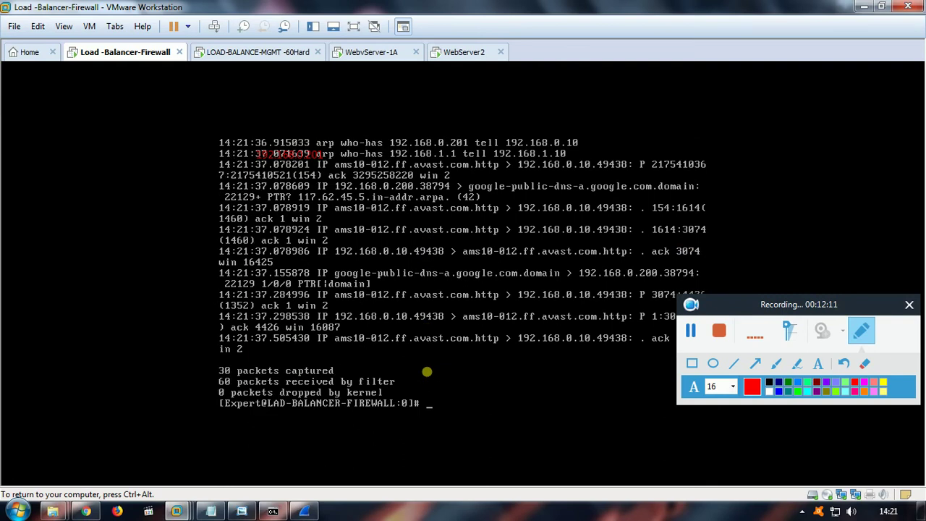
pyautogui.hotkey('ctrl', 'alt')
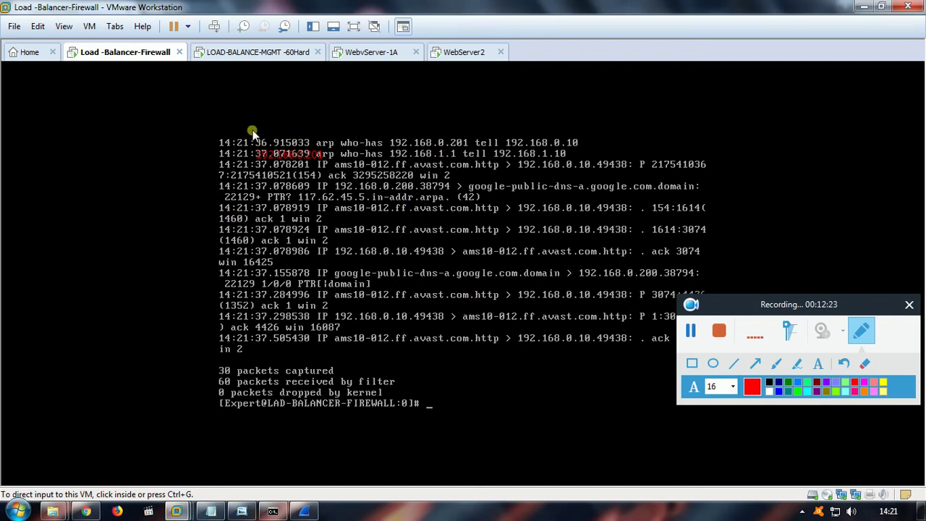
pyautogui.click(372, 58)
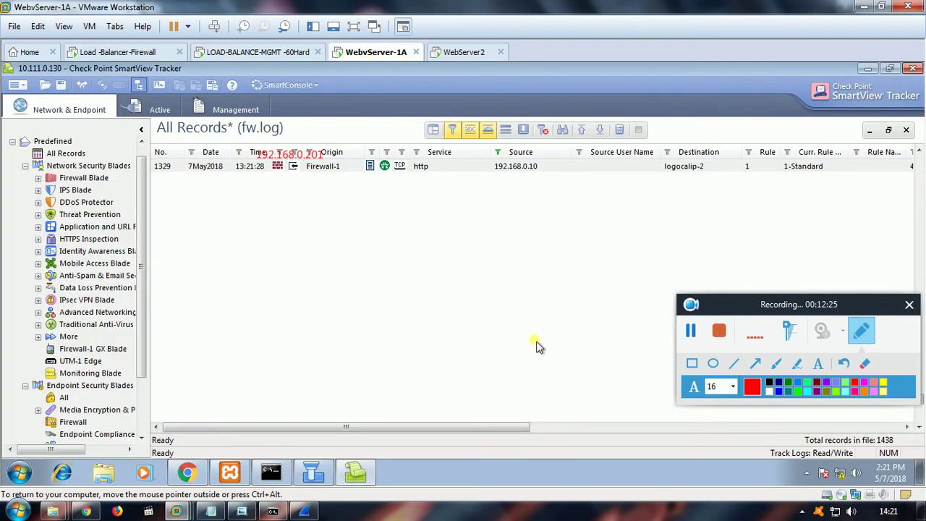
# In Global Properties' NAT page, check 'Merge manual proxy ARP configuration' alongside Automatic ARP
pyautogui.click(316, 475)
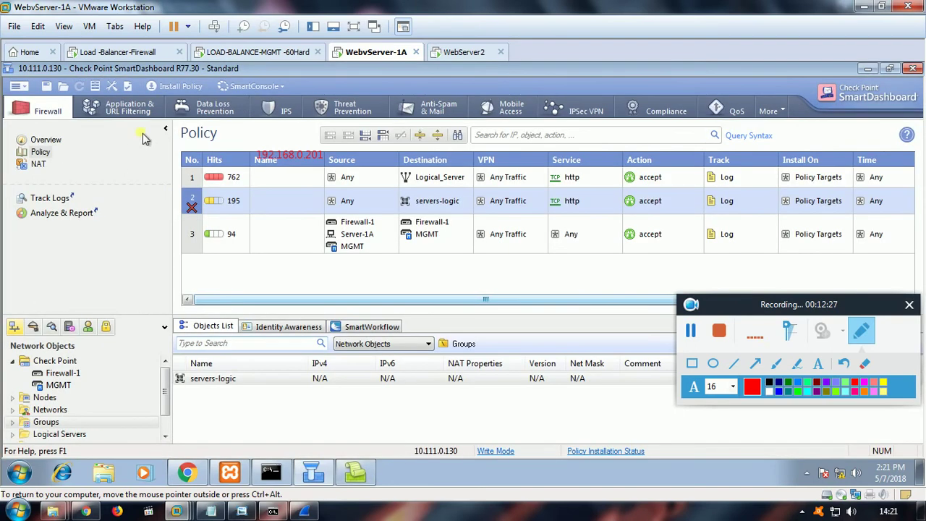
pyautogui.click(114, 87)
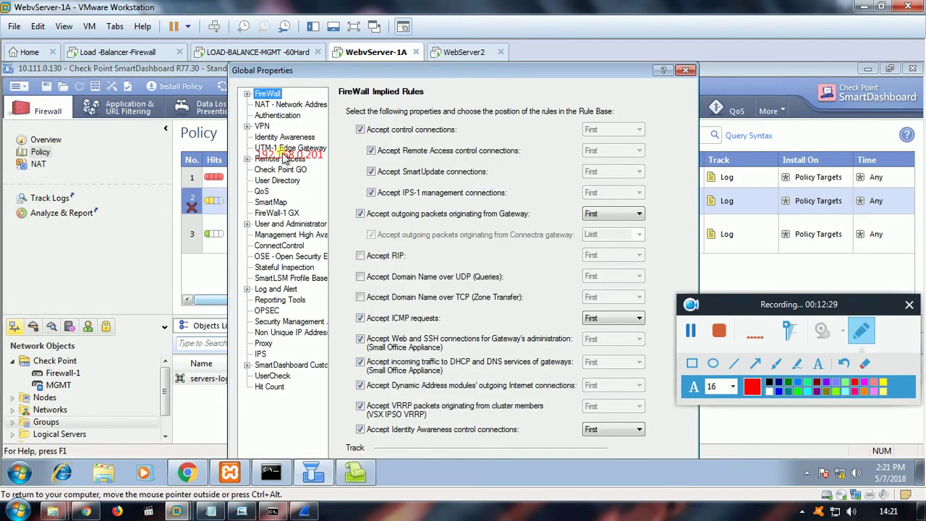
pyautogui.click(268, 105)
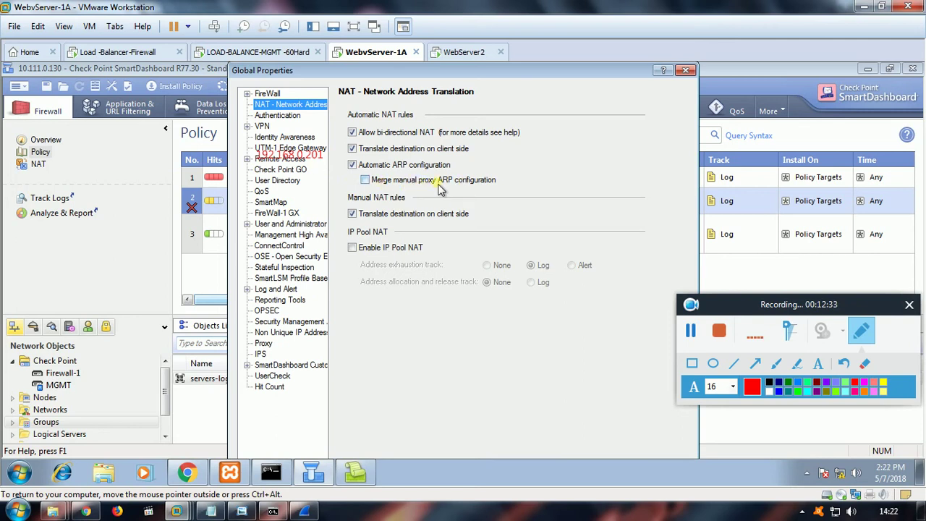
pyautogui.click(366, 181)
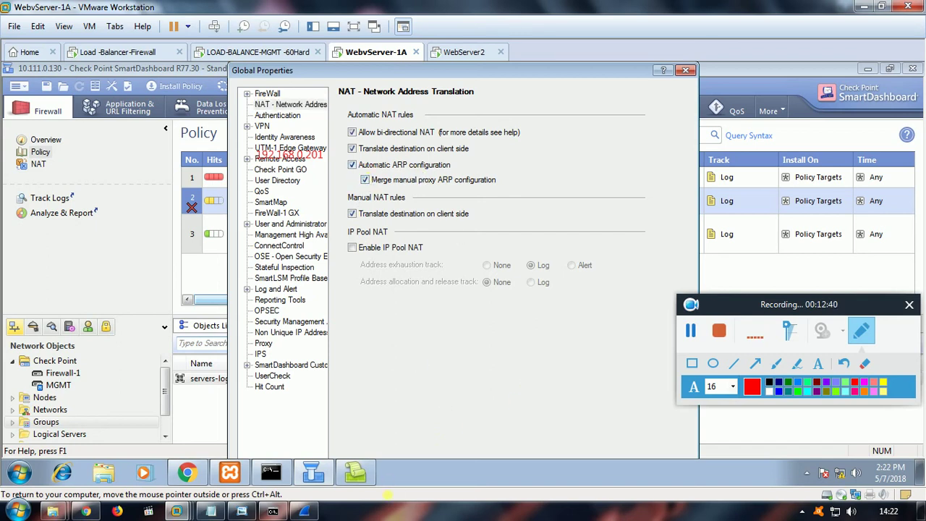
# Show the guest's desktop and open its Screen Resolution settings
pyautogui.rightClick(406, 473)
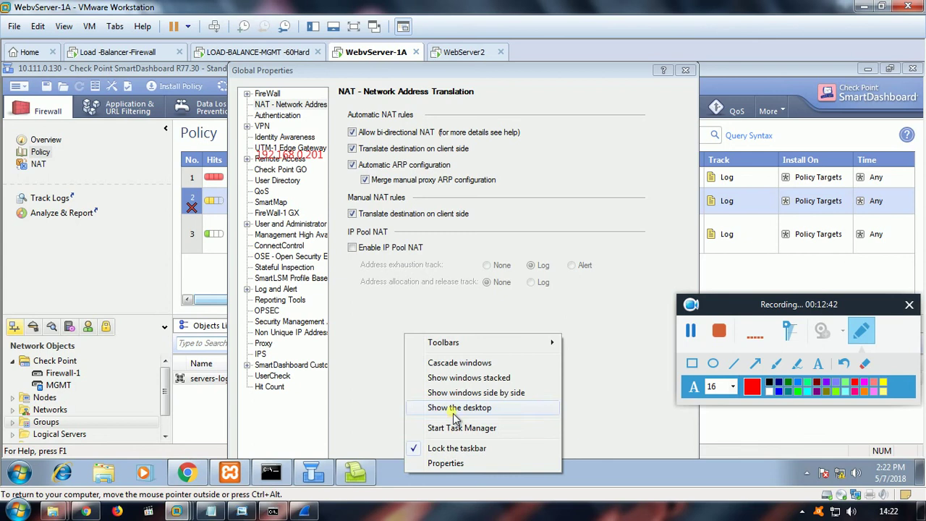
pyautogui.click(452, 409)
pyautogui.rightClick(426, 303)
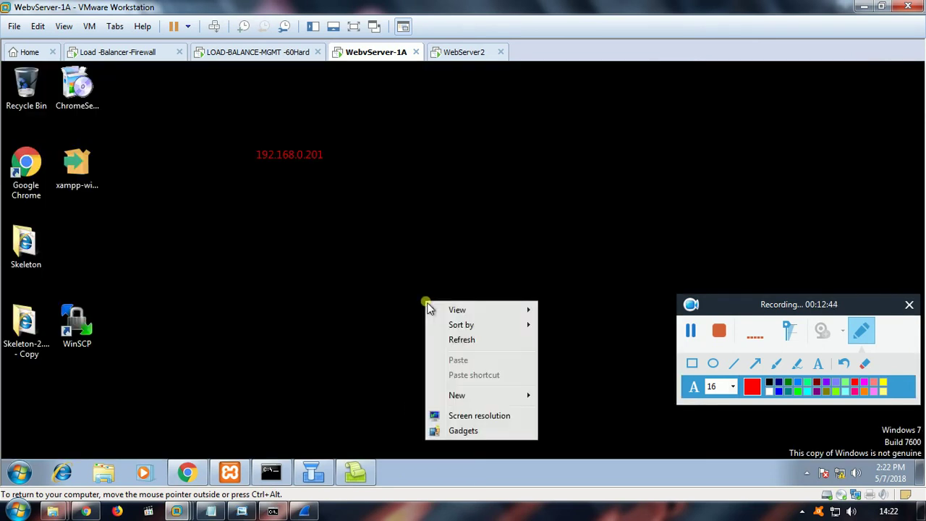
pyautogui.click(498, 418)
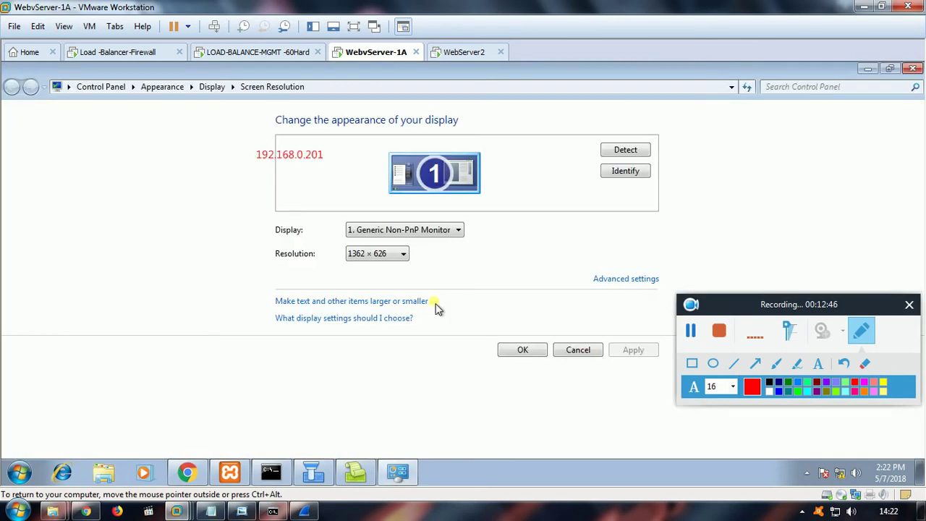
# Apply and keep a 1280 × 1024 guest resolution, then return to SmartDashboard
pyautogui.click(400, 250)
pyautogui.click(405, 367)
pyautogui.click(583, 297)
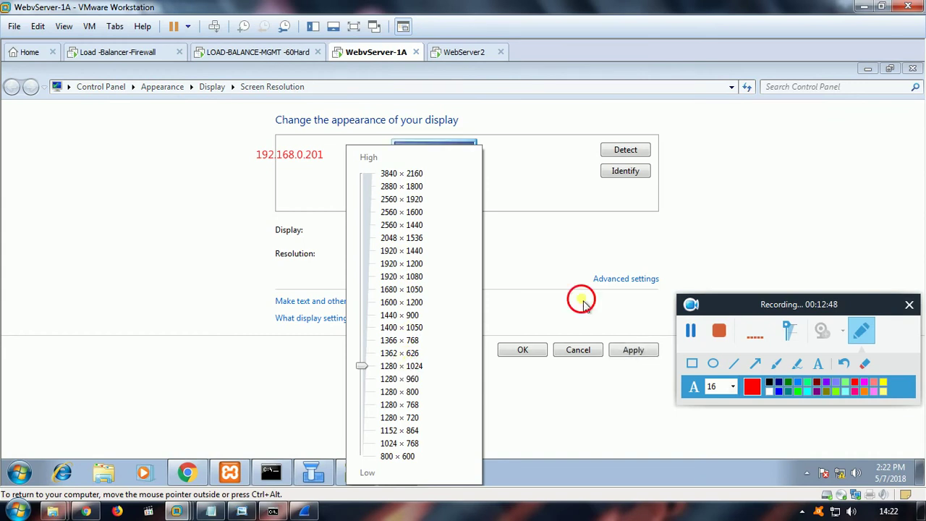
pyautogui.click(633, 350)
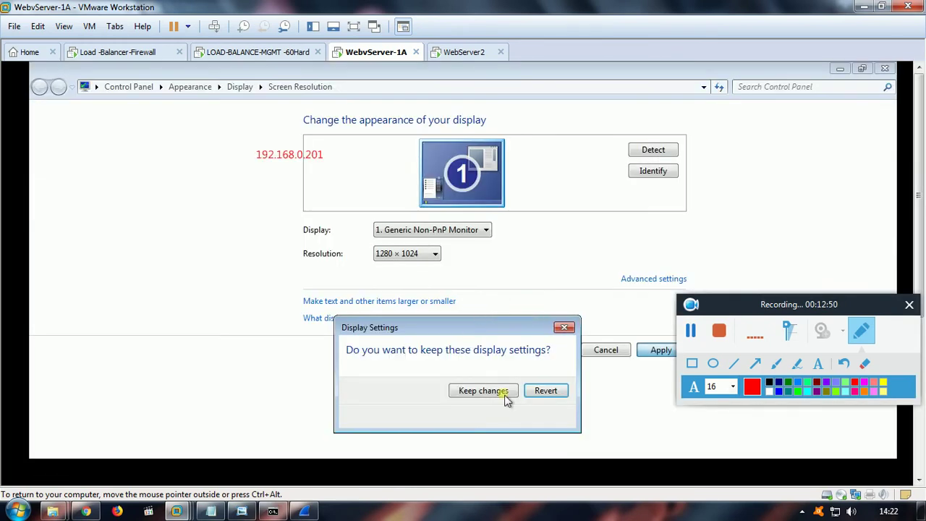
pyautogui.click(499, 391)
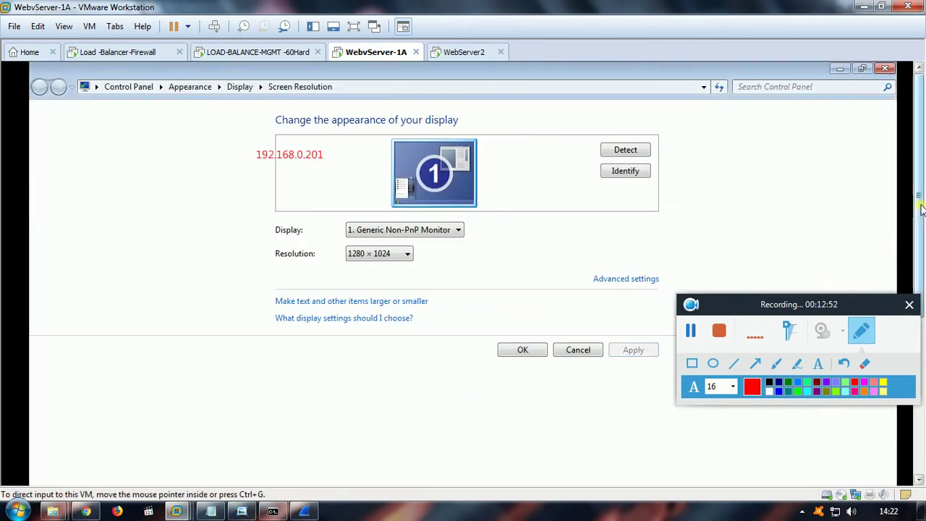
pyautogui.click(923, 410)
pyautogui.click(340, 473)
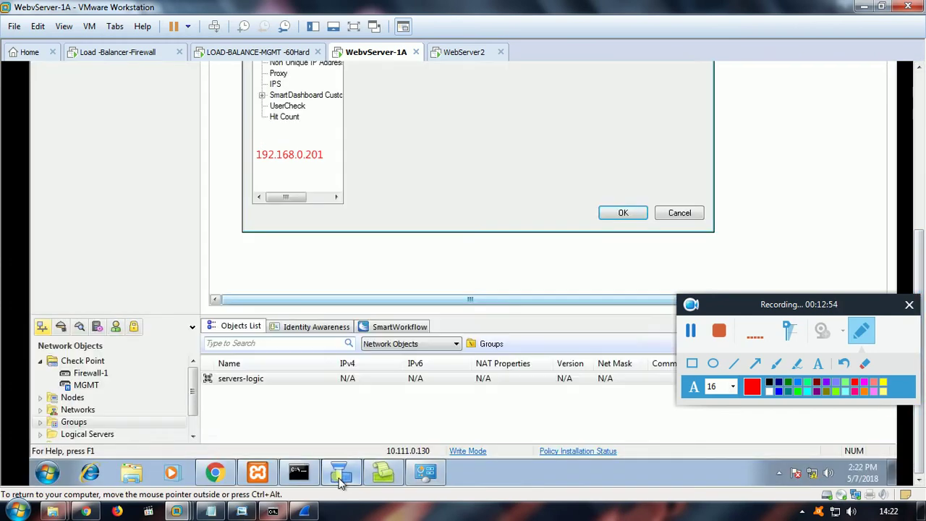
# Accept the Global Properties changes and install the security policy on Firewall-1
pyautogui.click(628, 218)
pyautogui.click(915, 249)
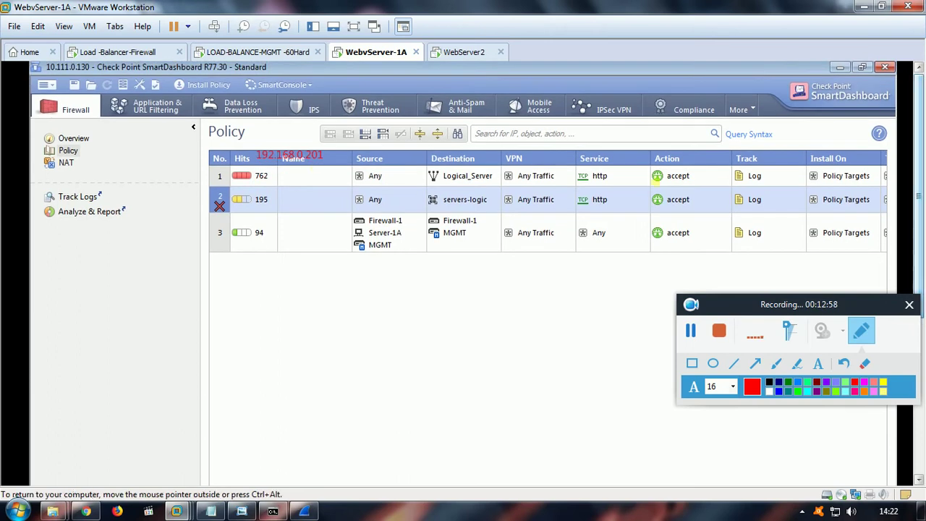
pyautogui.click(210, 87)
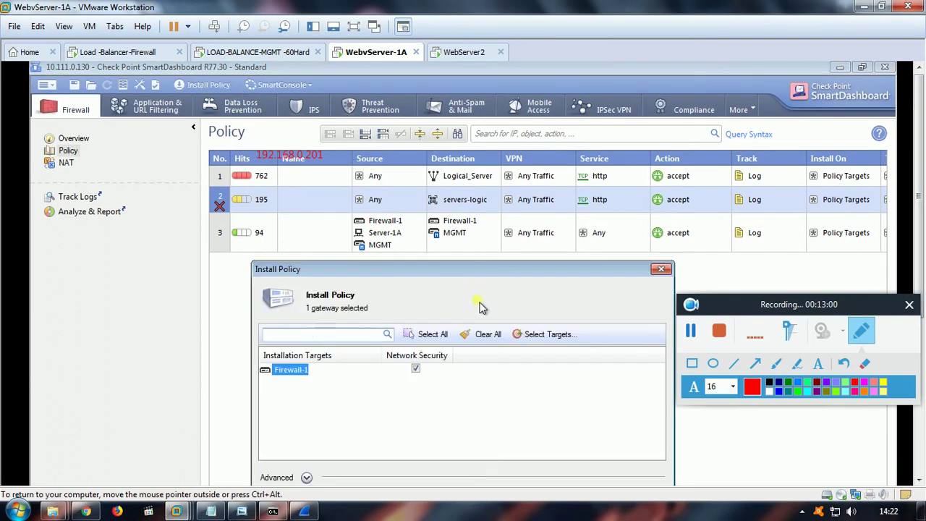
pyautogui.moveTo(464, 274); pyautogui.dragTo(477, 126)
pyautogui.click(542, 362)
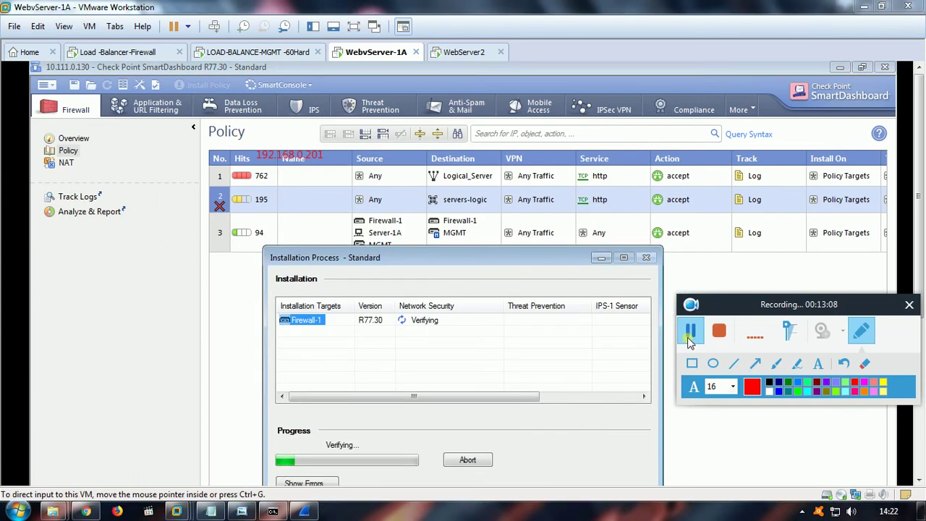
# Re-run arp -a, confirming 192.168.0.201 now resolves to 00-0c-29-a8-74-11
pyautogui.click(917, 215)
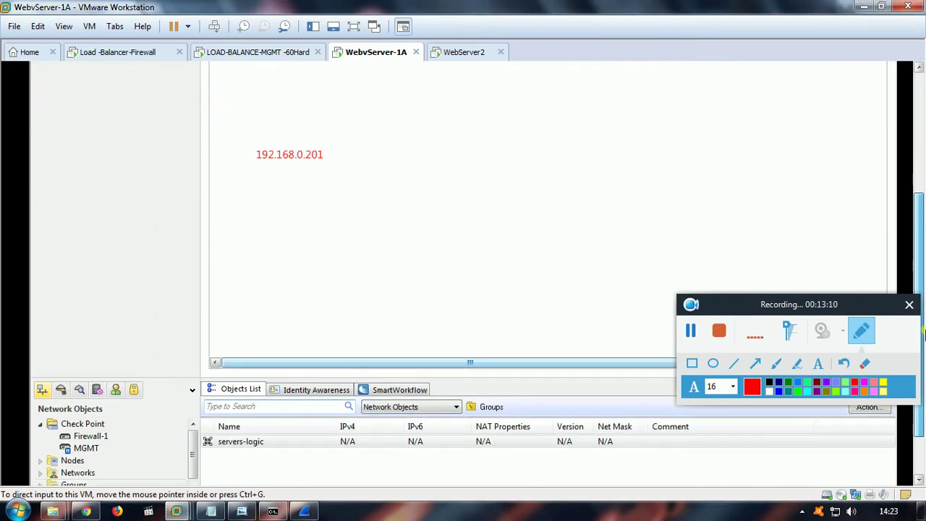
pyautogui.click(271, 512)
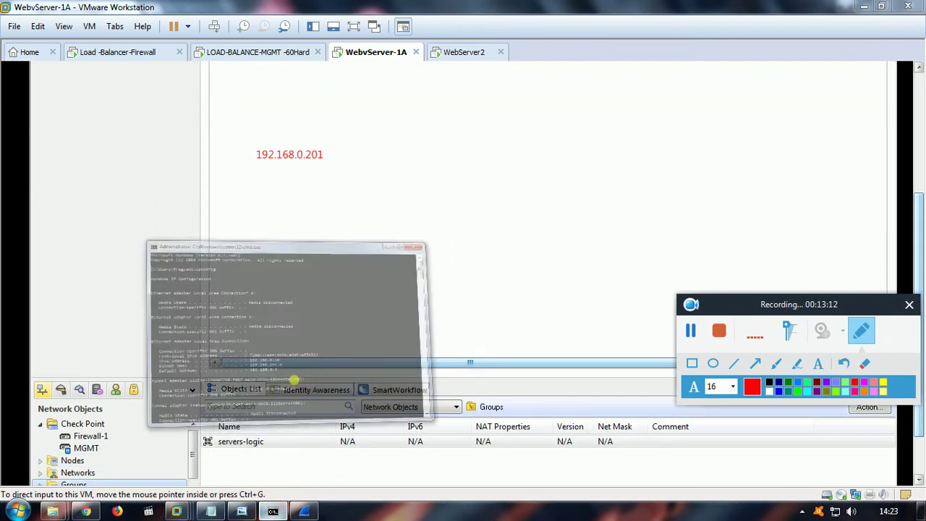
pyautogui.write('a')
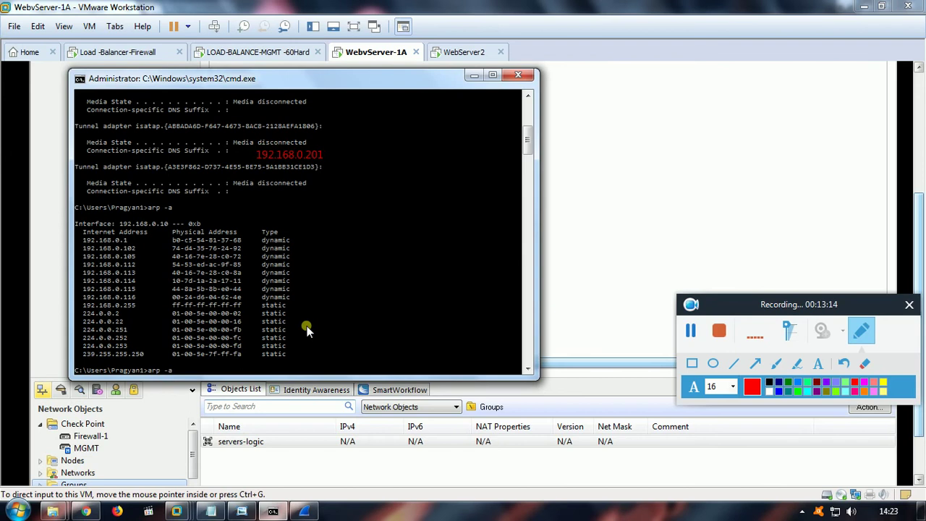
pyautogui.press('Return')
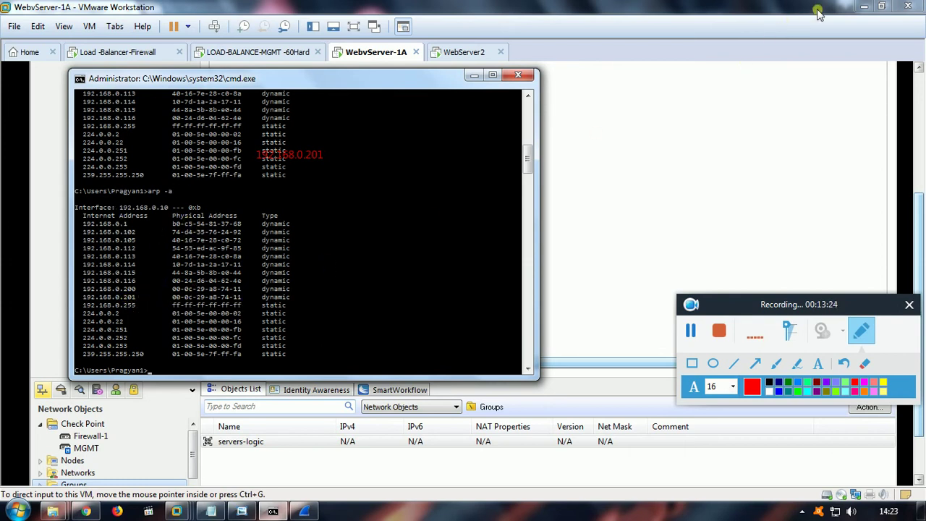
pyautogui.click(862, 6)
# Load 192.168.0.201 in a new Chrome tab and scroll to its Server-1b post
pyautogui.click(860, 6)
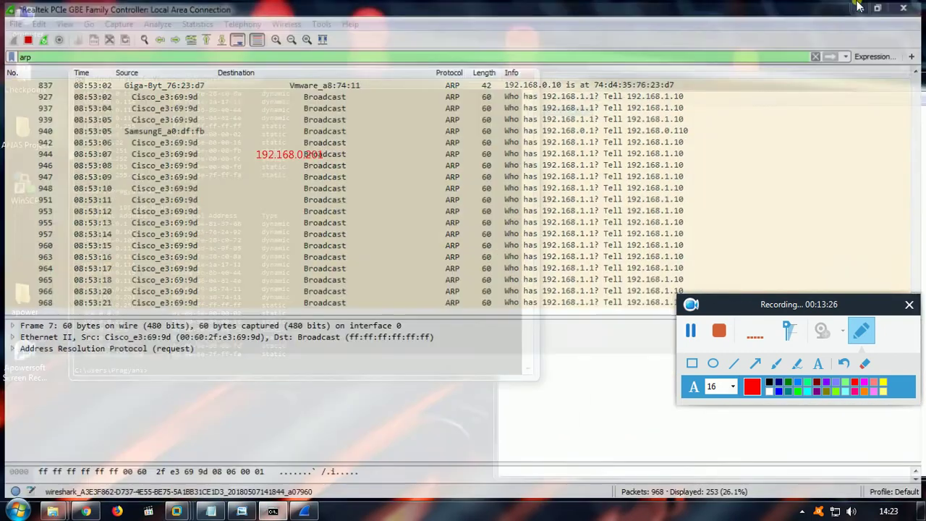
pyautogui.click(863, 6)
pyautogui.click(475, 76)
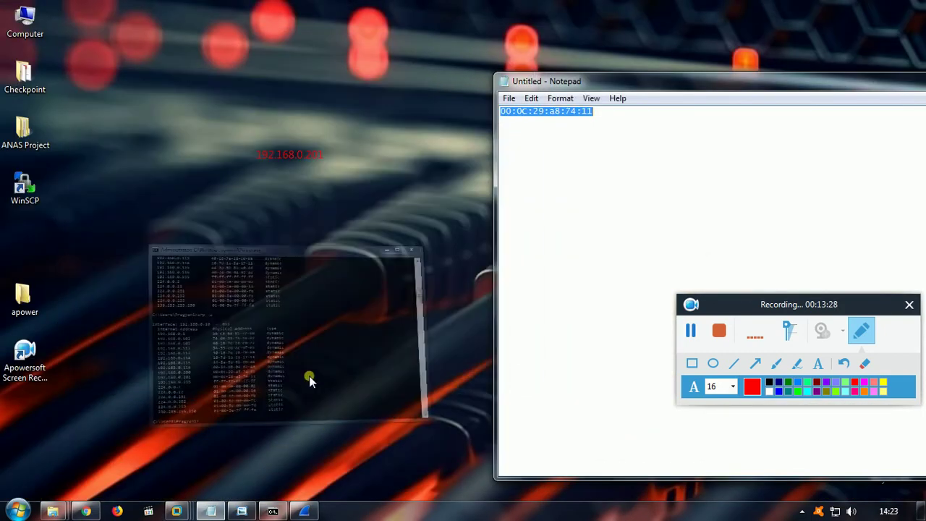
pyautogui.click(86, 510)
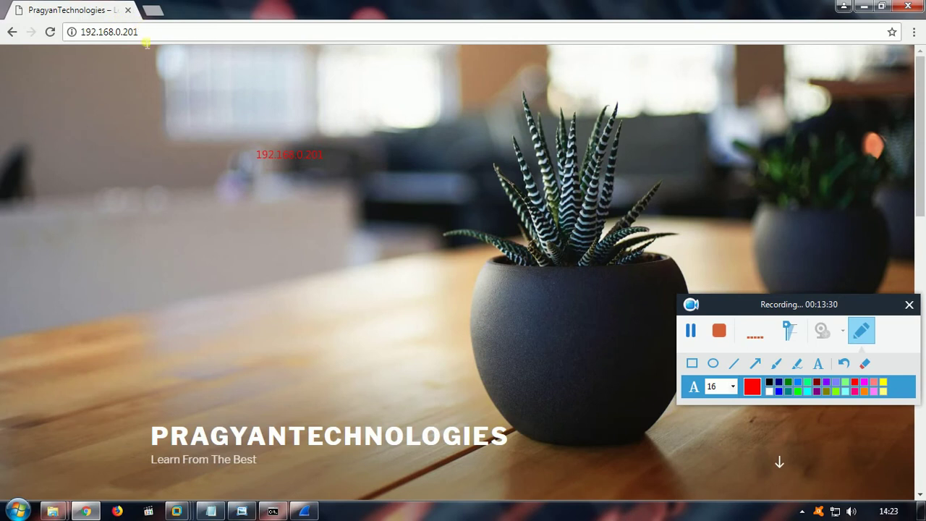
pyautogui.moveTo(142, 33); pyautogui.dragTo(45, 41)
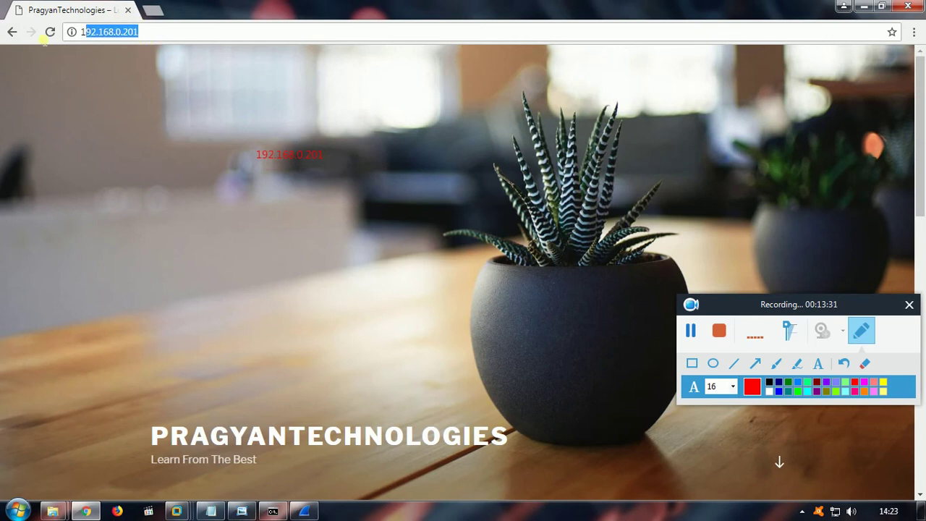
pyautogui.click(153, 10)
pyautogui.write('192.168.0.201')
pyautogui.press('Return')
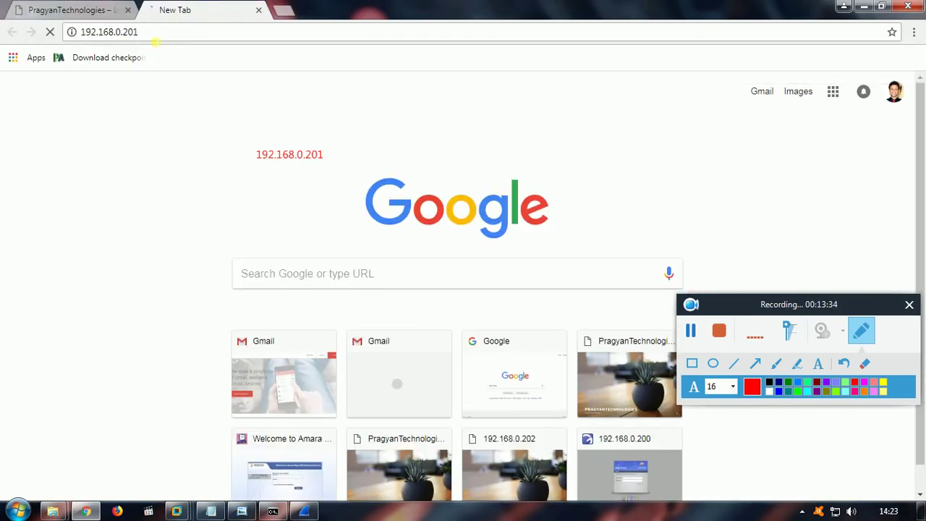
pyautogui.scroll(-4, 400, 210)
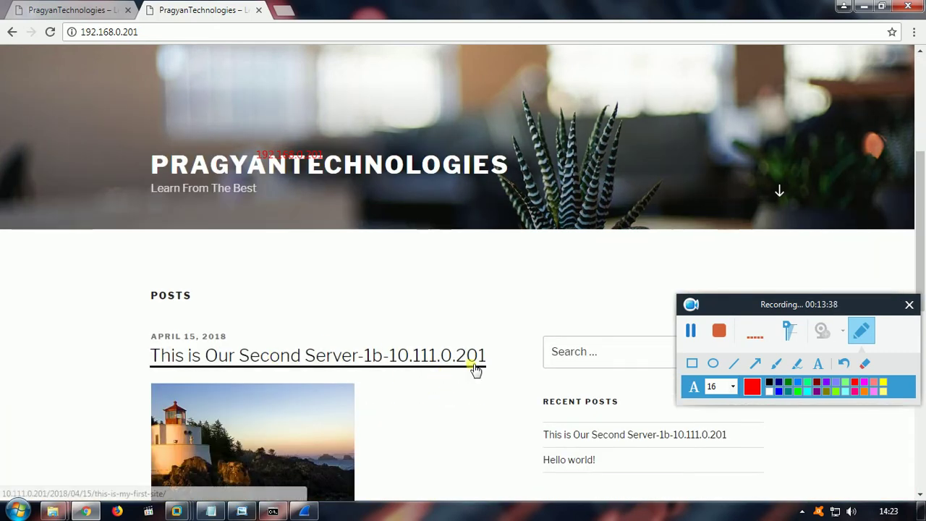
pyautogui.scroll(-3, 498, 403)
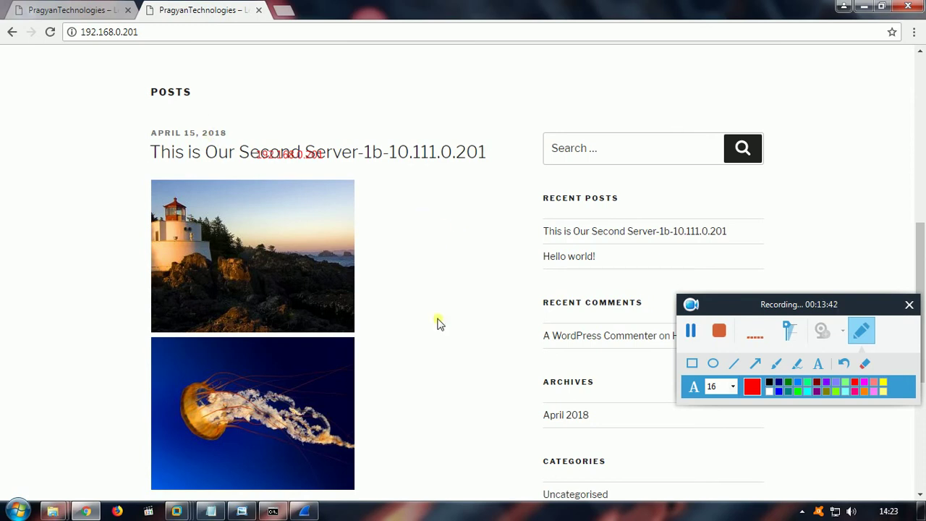
pyautogui.scroll(-1, 437, 324)
pyautogui.scroll(2, 376, 217)
# Load 192.168.0.201 in another new tab, then open the tray's network status menu
pyautogui.click(162, 33)
pyautogui.hotkey('ctrl', 'c')
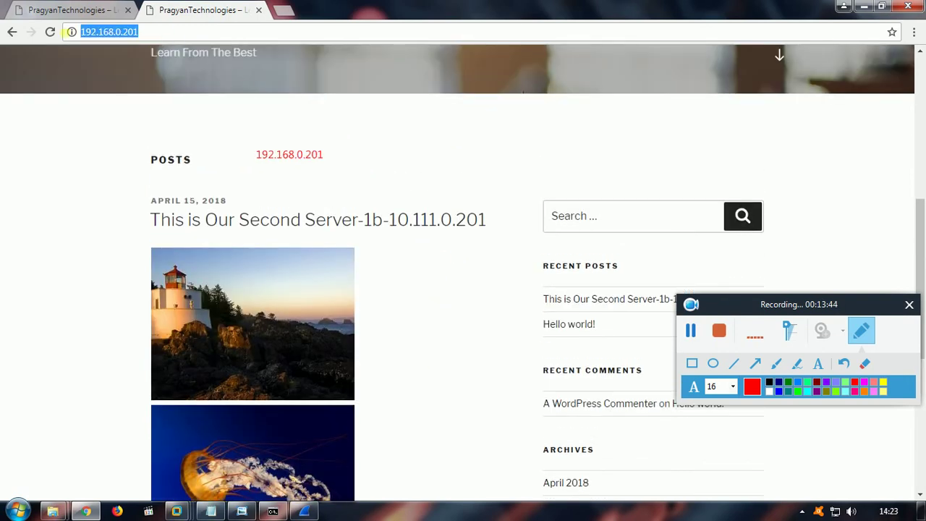
pyautogui.click(284, 11)
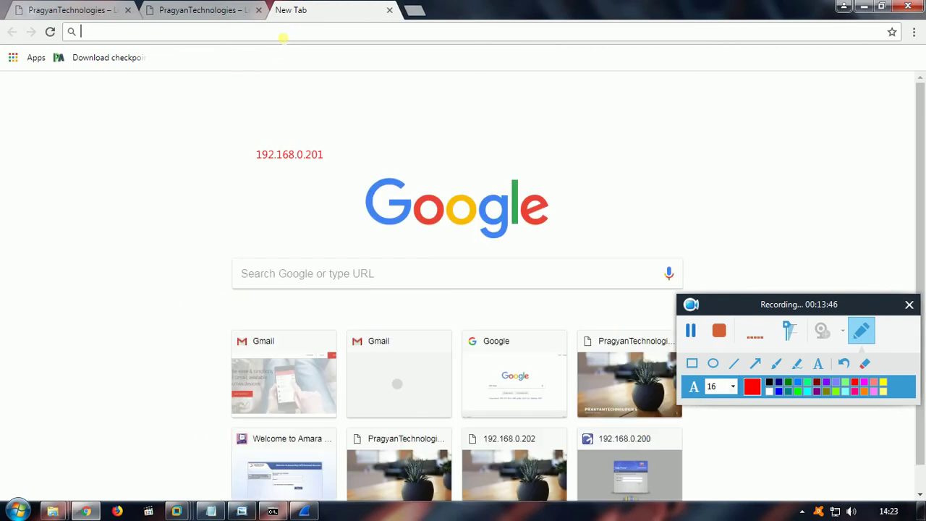
pyautogui.hotkey('ctrl', 'v')
pyautogui.press('Return')
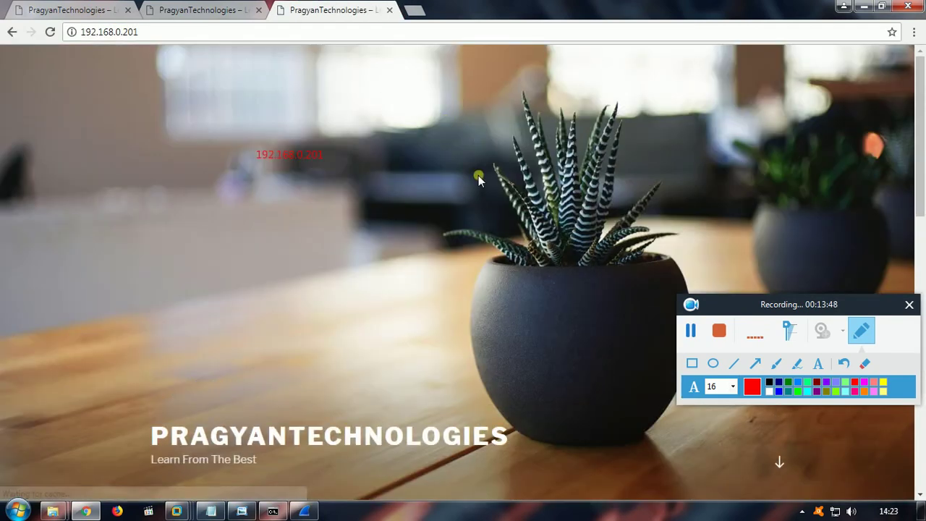
pyautogui.scroll(-5, 476, 317)
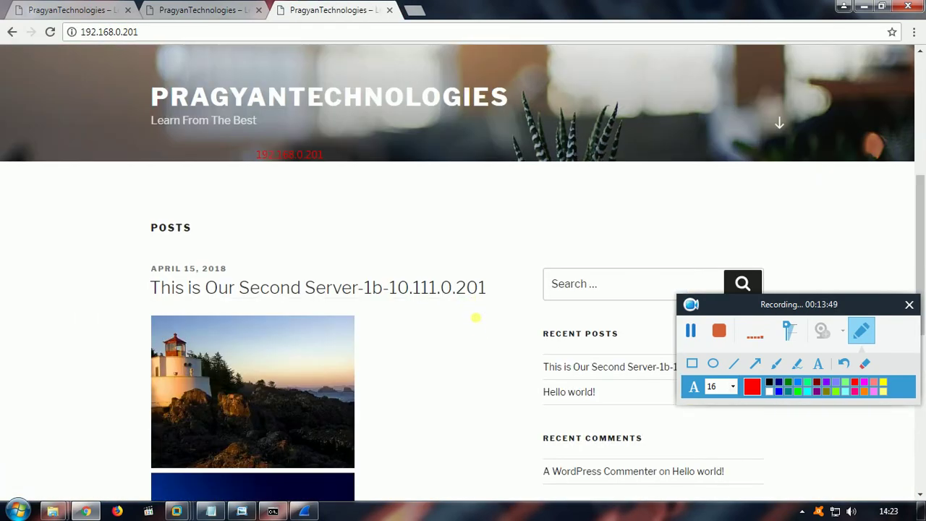
pyautogui.click(835, 511)
# Open the Local Area Connection's IPv4 properties from the Network and Sharing Center
pyautogui.click(813, 478)
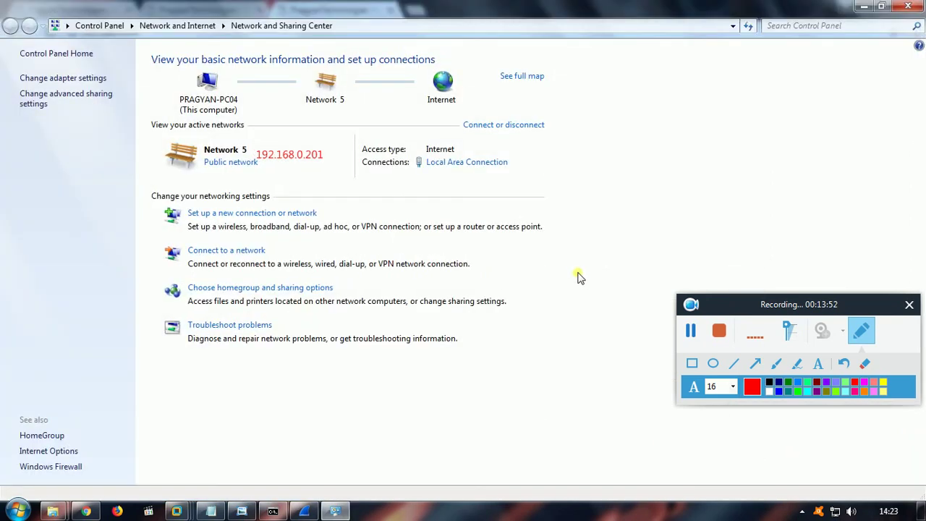
pyautogui.click(67, 77)
pyautogui.doubleClick(66, 83)
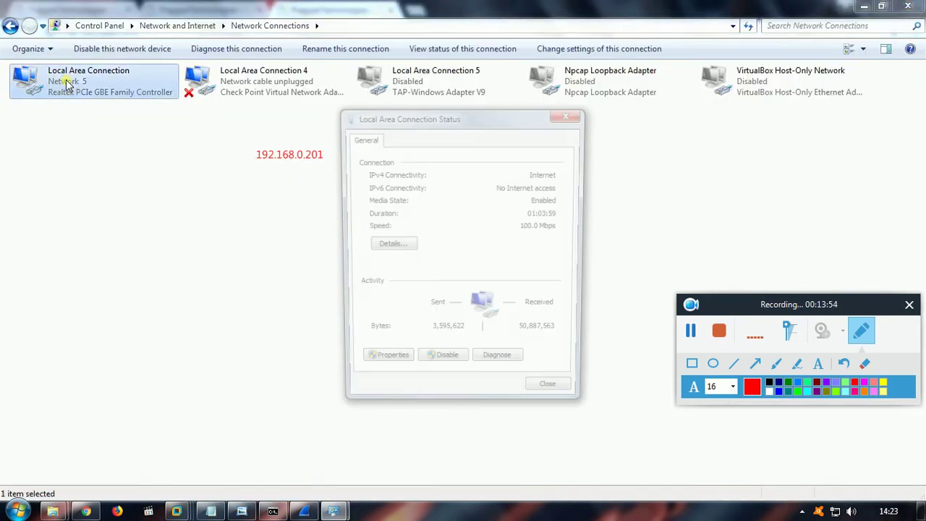
pyautogui.click(390, 365)
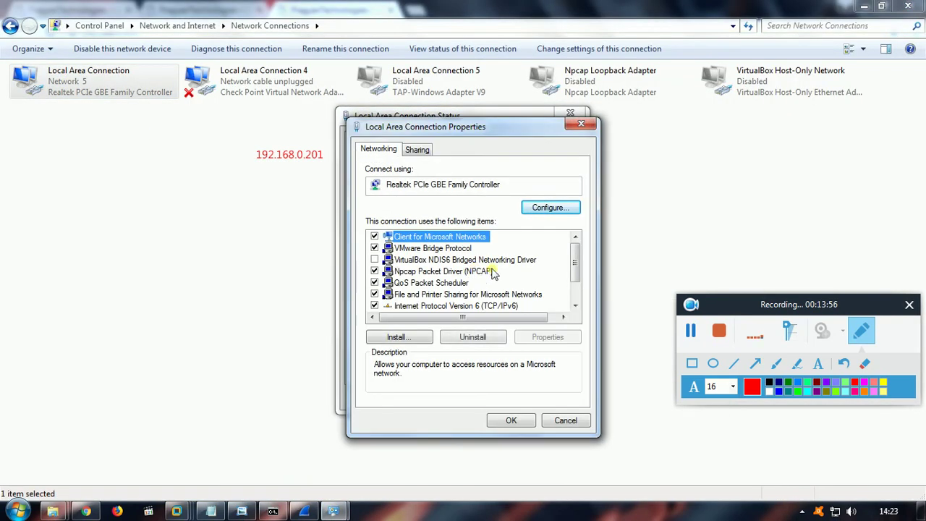
pyautogui.scroll(-1, 499, 288)
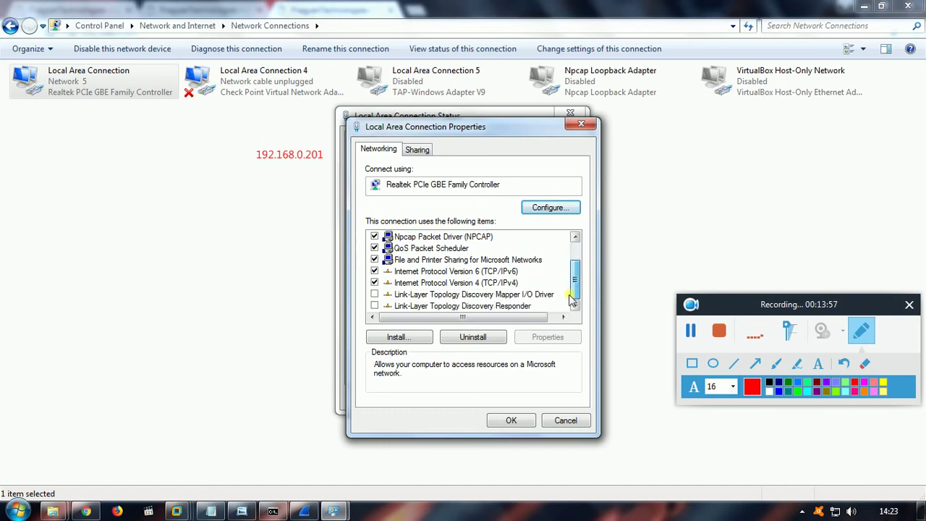
pyautogui.doubleClick(499, 283)
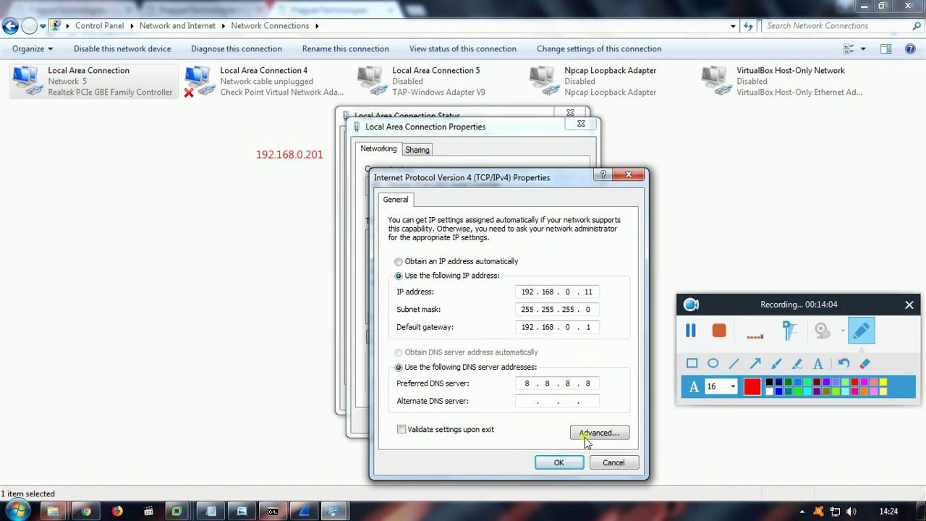
# Save the static IPv4 address 192.168.0.11, close the connection dialogs, and minimise Network Connections
pyautogui.click(556, 465)
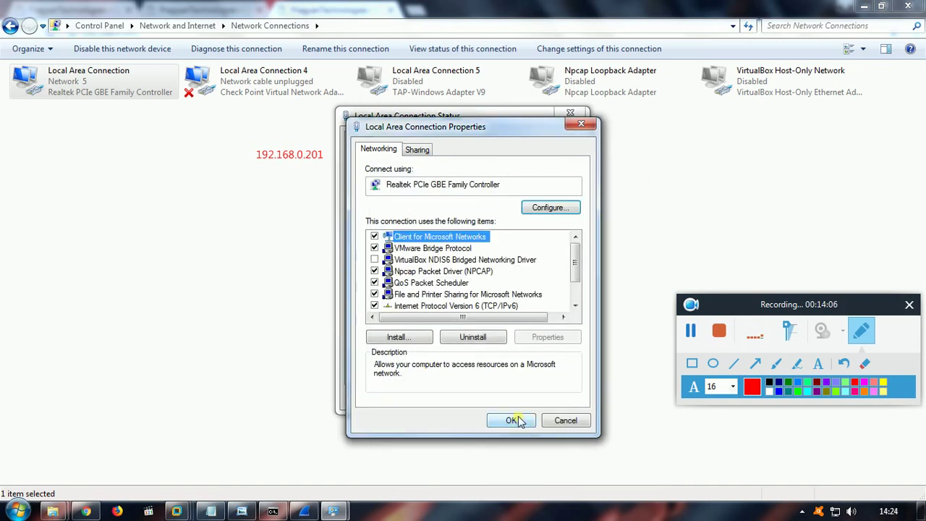
pyautogui.click(517, 422)
pyautogui.click(539, 399)
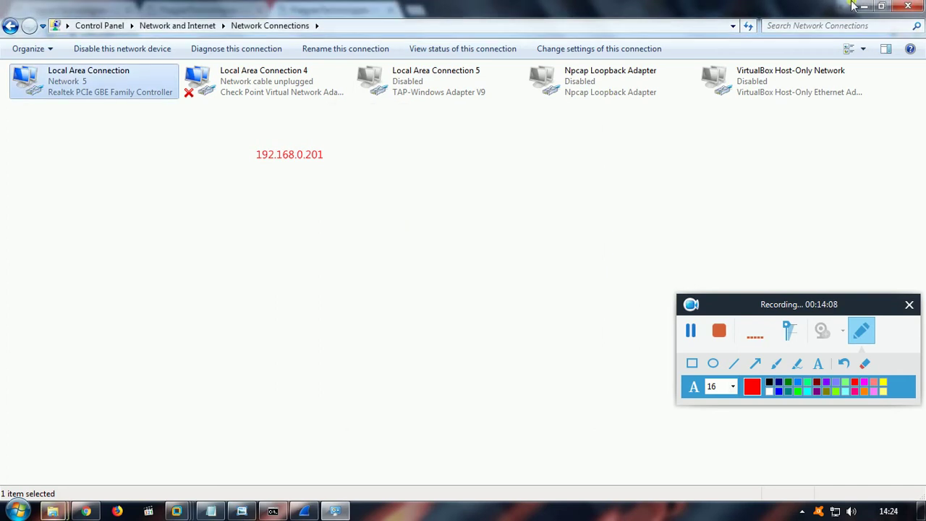
pyautogui.click(864, 6)
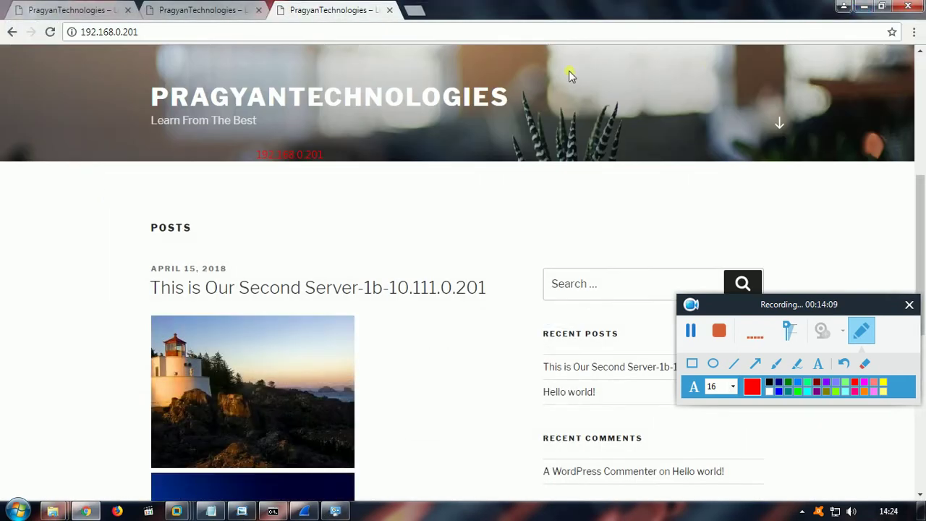
pyautogui.click(415, 10)
pyautogui.write('http://192.168.0.201/')
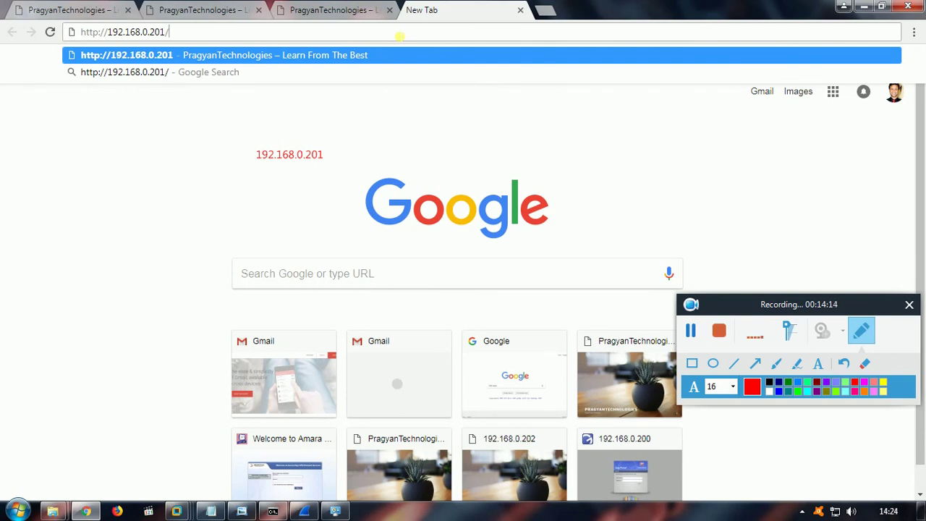
pyautogui.press('Return')
pyautogui.scroll(-4, 424, 179)
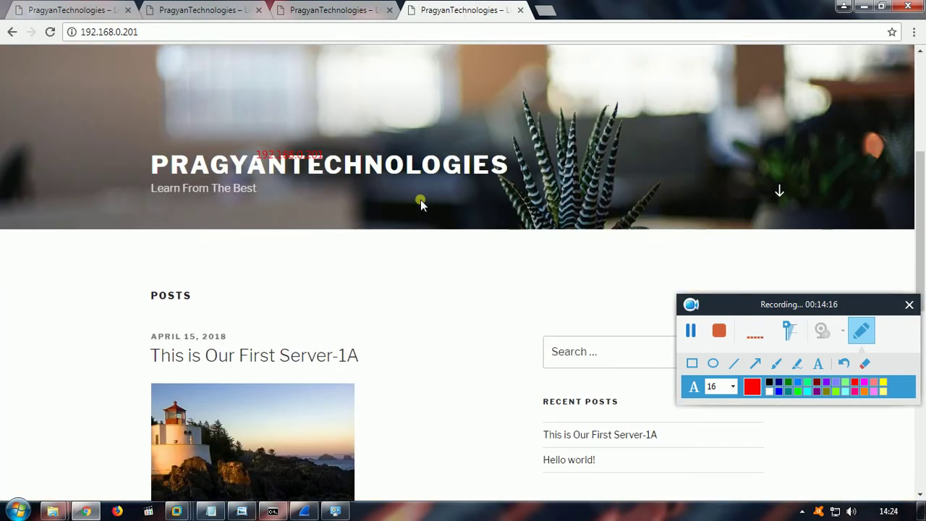
# Compare the tabs showing Server-1A and Server-1b pages, then return to the WebvServer-1A VM
pyautogui.click(319, 11)
pyautogui.click(426, 10)
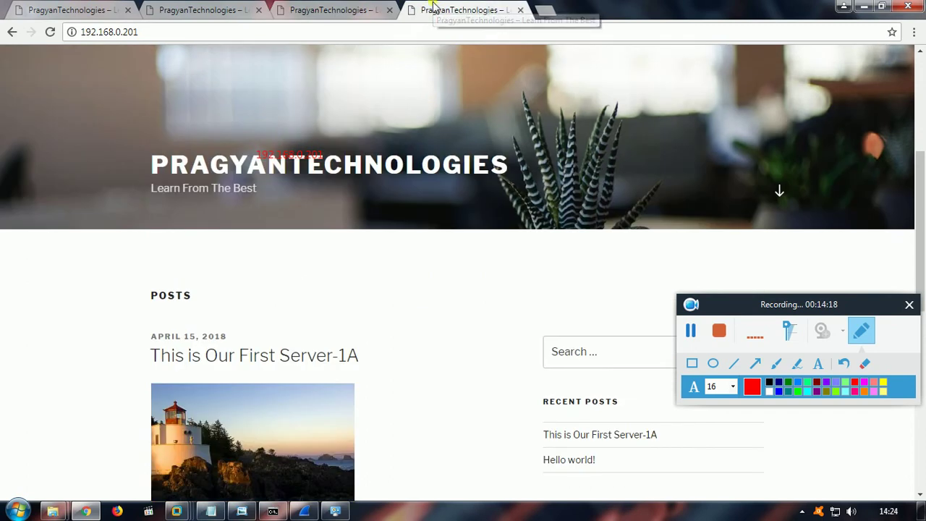
pyautogui.scroll(-2, 398, 346)
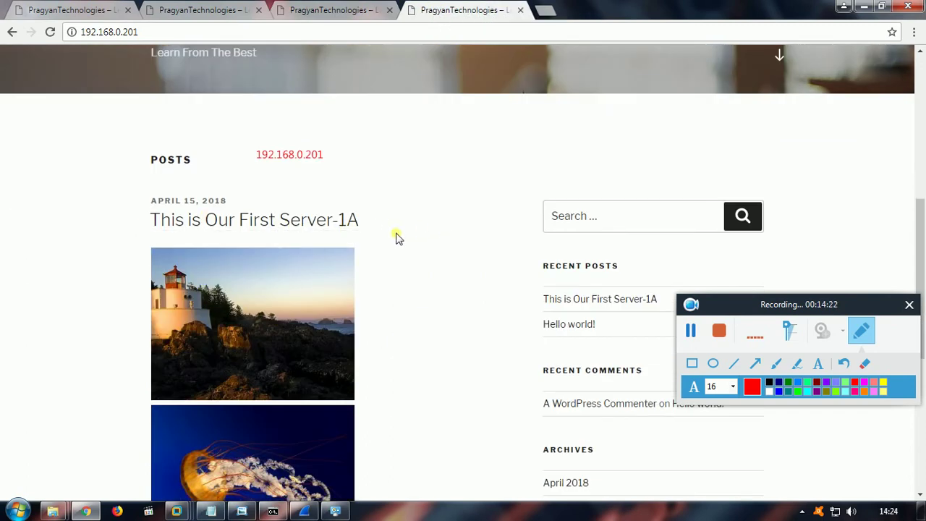
pyautogui.click(352, 9)
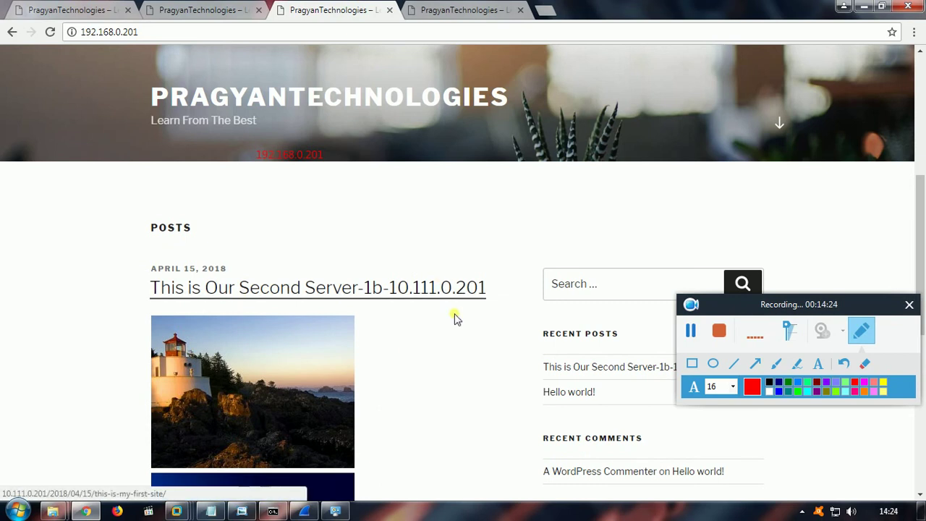
pyautogui.click(429, 10)
pyautogui.click(385, 9)
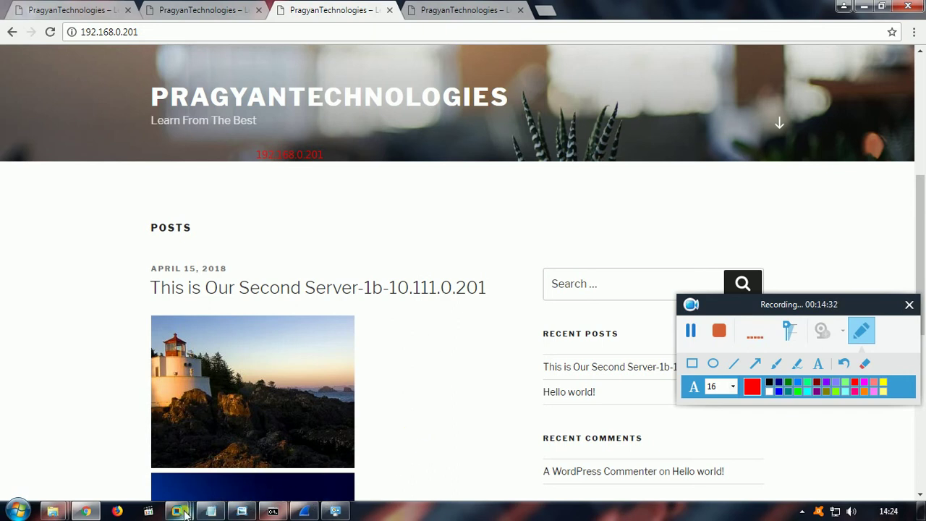
pyautogui.moveTo(183, 512)
pyautogui.click(501, 425)
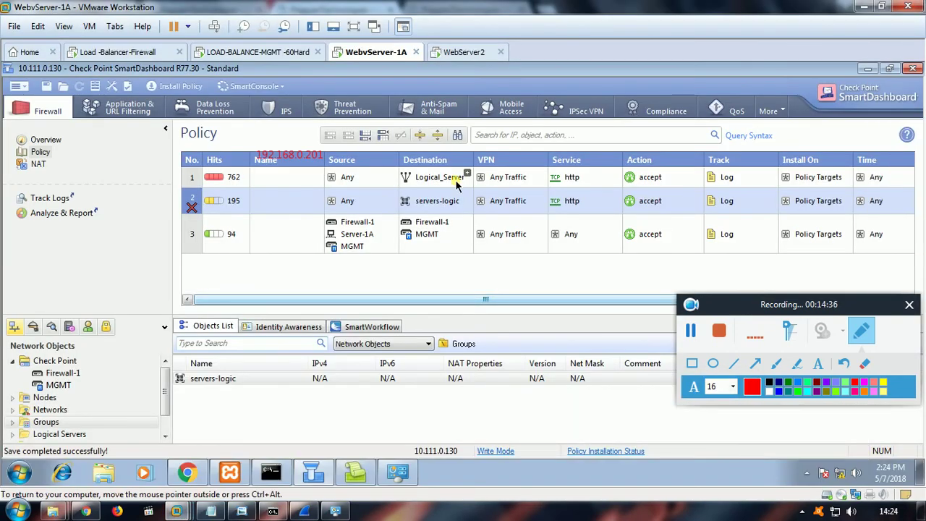
# Review Logical_Server, re-enable rule 2 (Any to servers-logic, http, accept), and review servers-logic
pyautogui.doubleClick(454, 181)
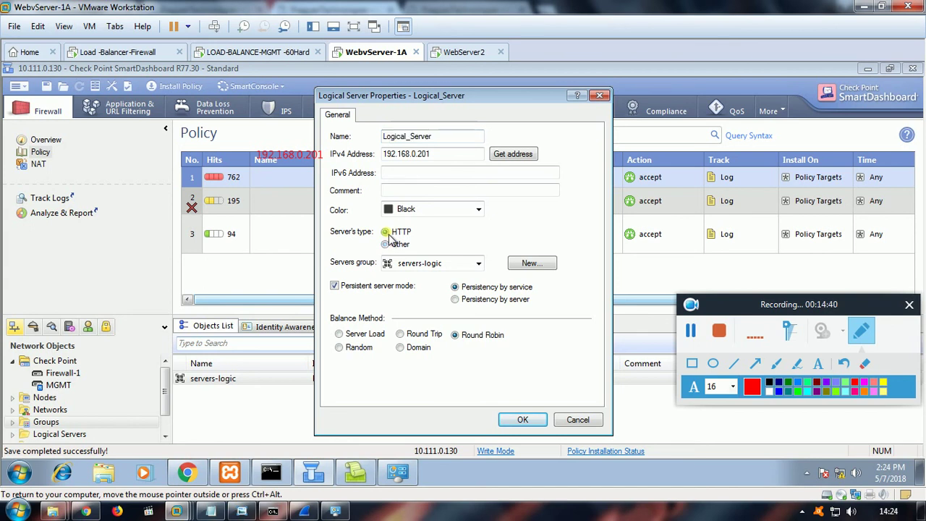
pyautogui.click(515, 423)
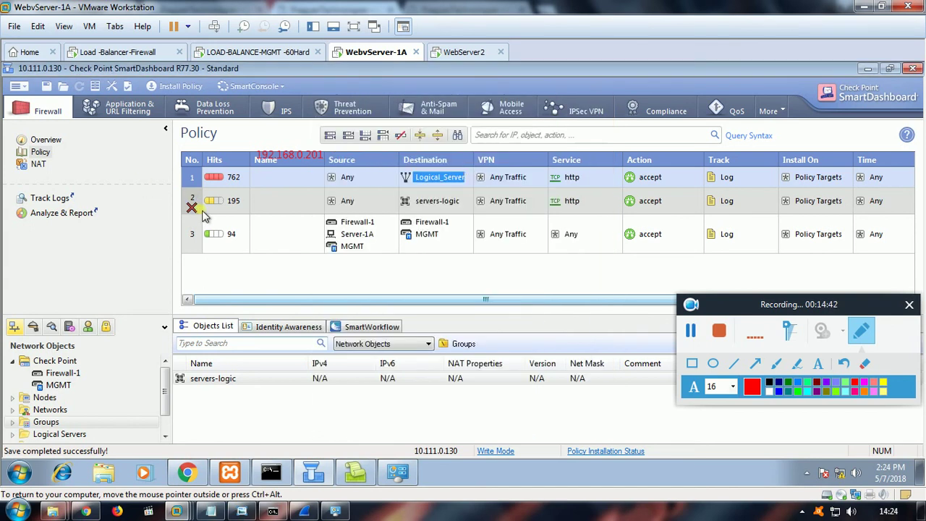
pyautogui.rightClick(195, 207)
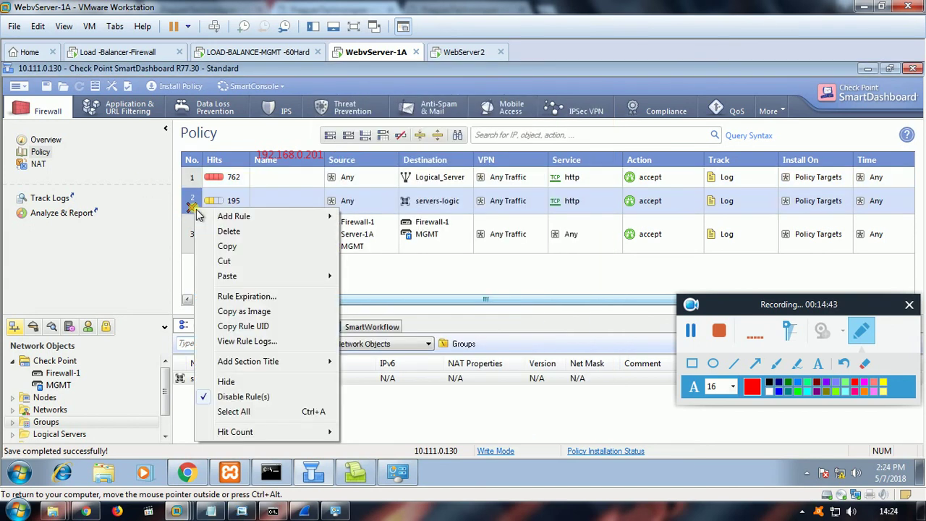
pyautogui.click(243, 396)
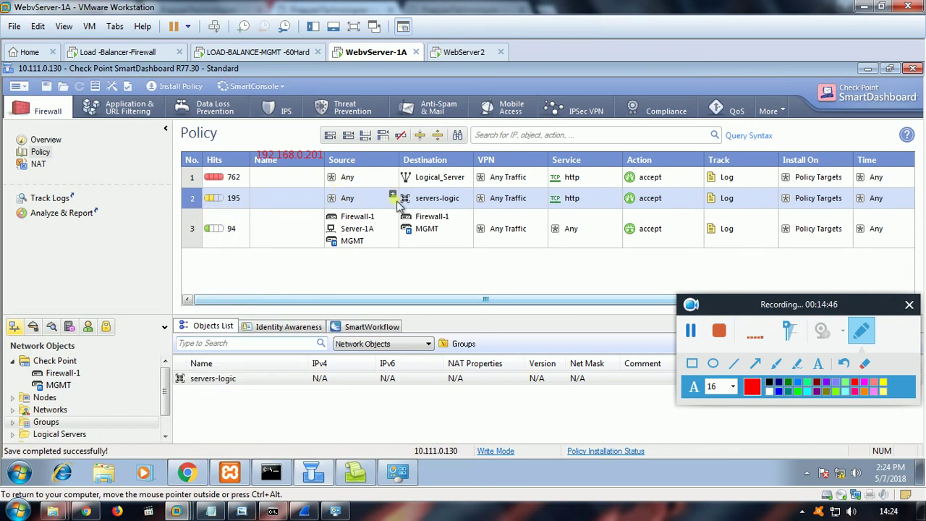
pyautogui.doubleClick(430, 198)
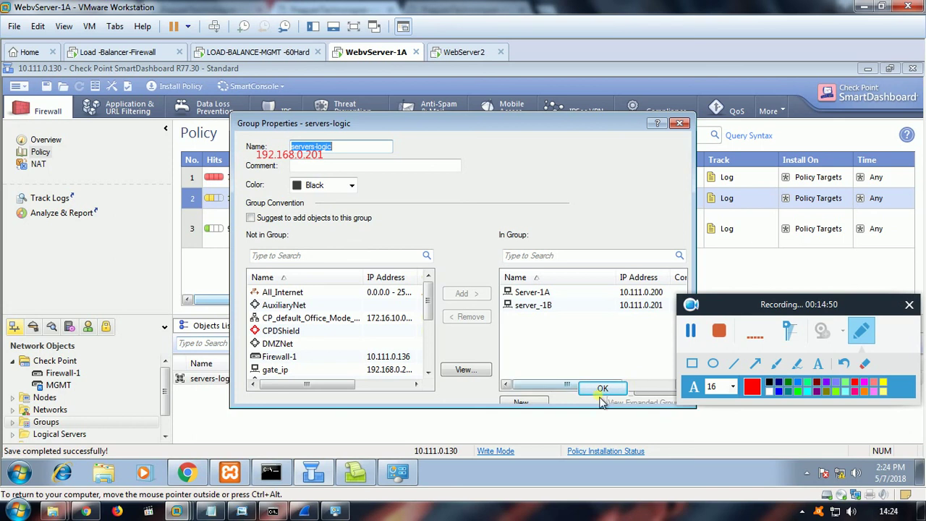
pyautogui.click(679, 124)
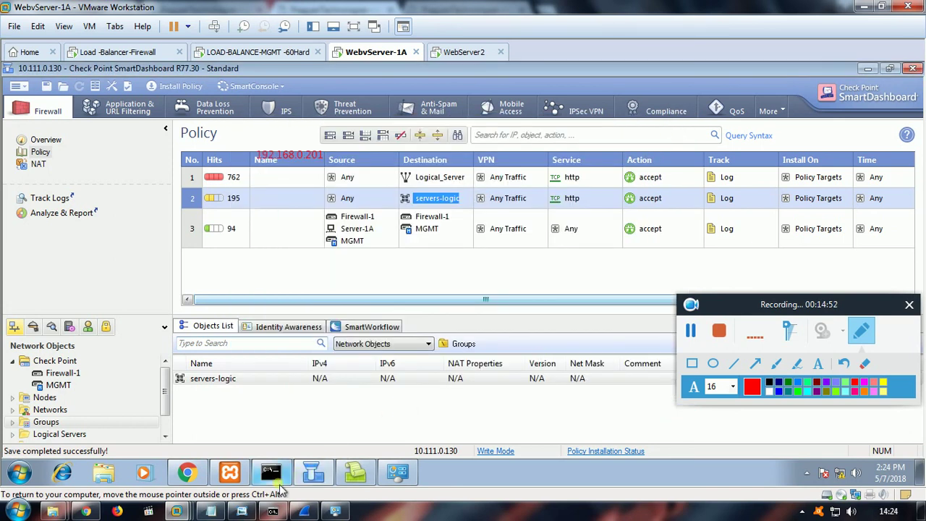
pyautogui.click(242, 513)
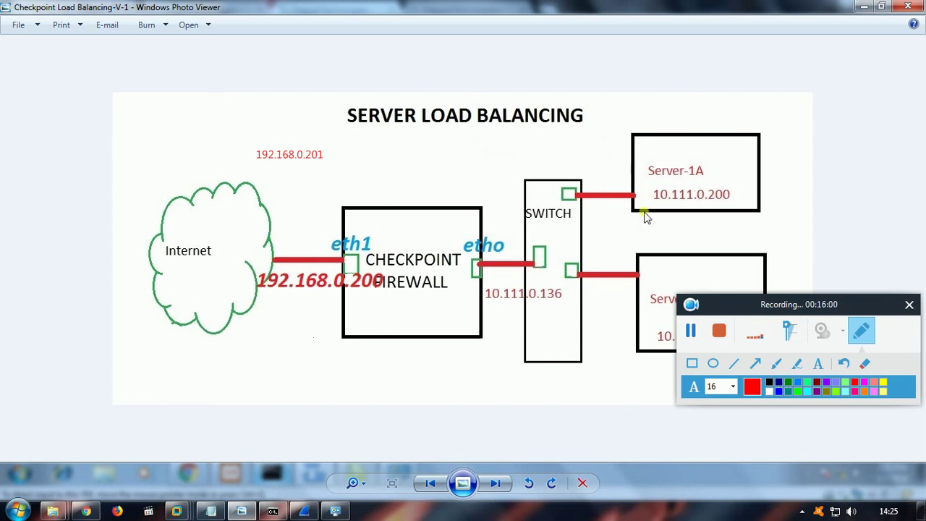
# In SmartView Tracker on WebvServer-1A, open the Record Details of log record 1446
pyautogui.moveTo(186, 513)
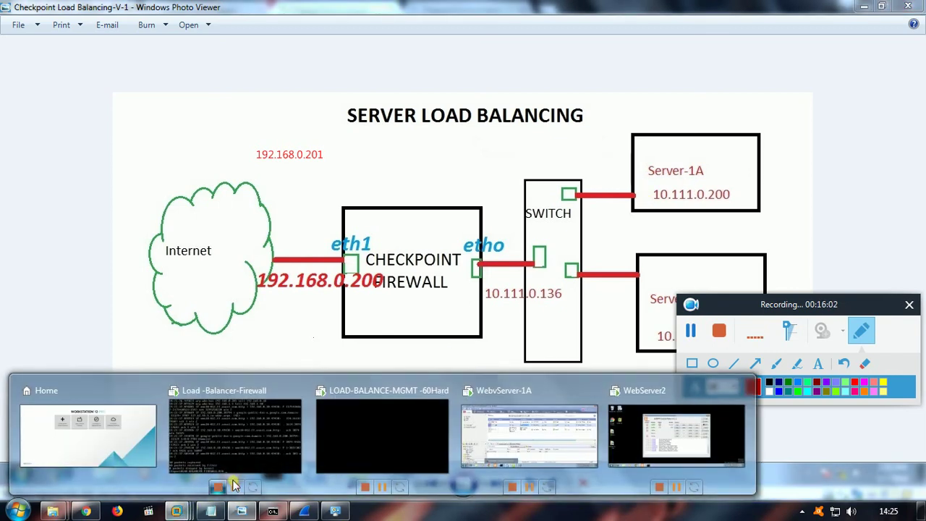
pyautogui.click(529, 438)
pyautogui.click(364, 483)
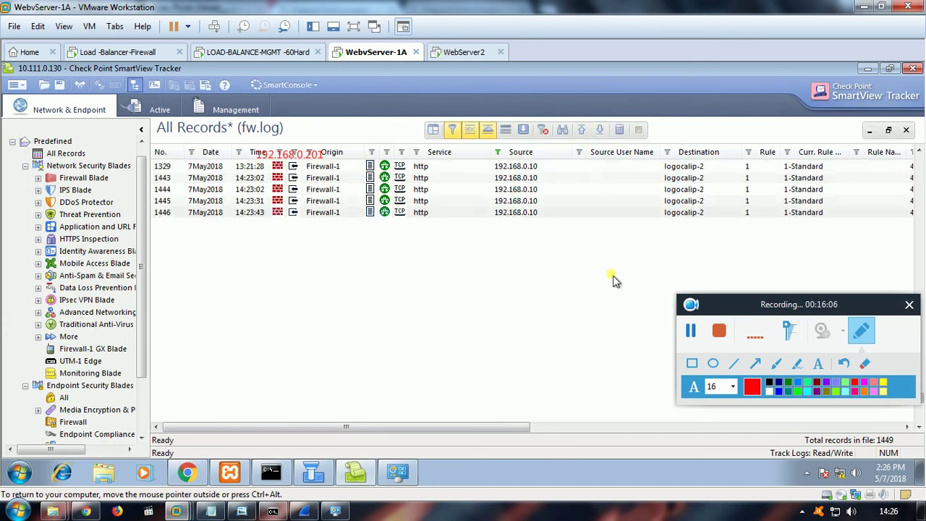
pyautogui.click(519, 213)
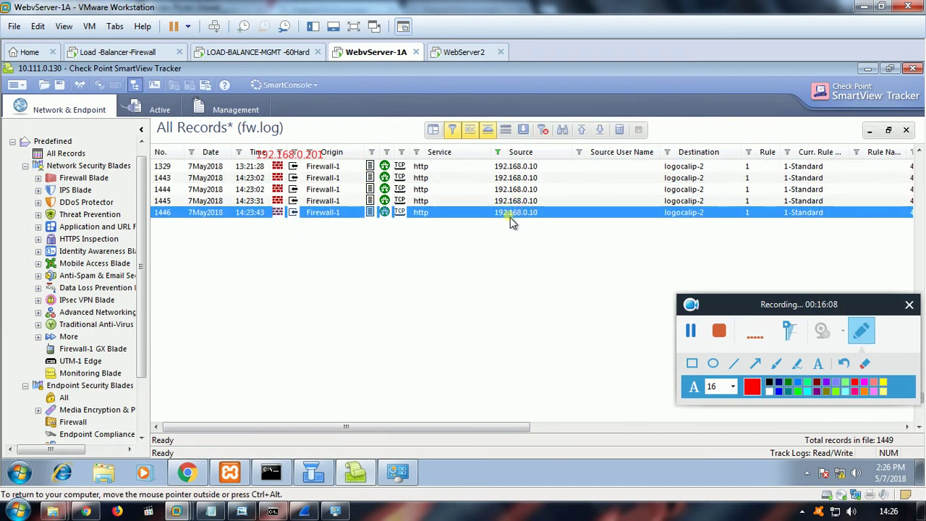
pyautogui.doubleClick(529, 220)
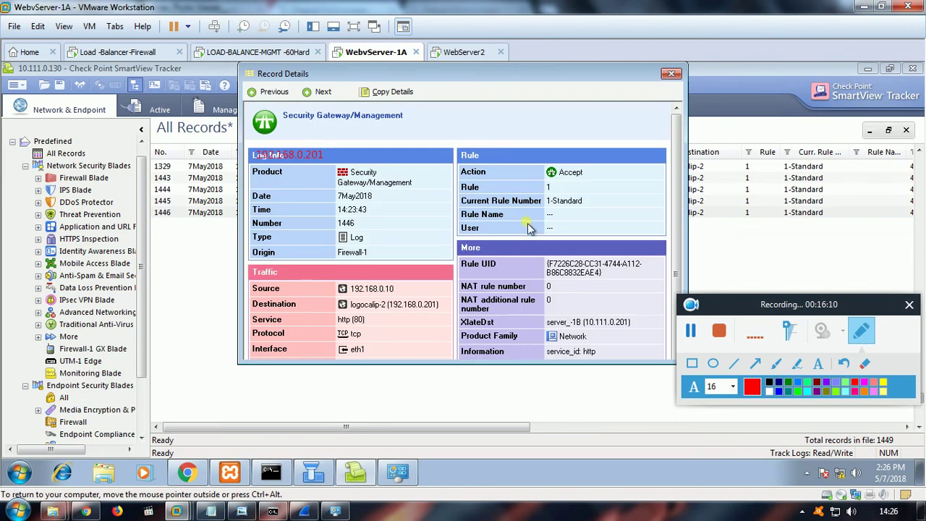
pyautogui.scroll(-1, 678, 239)
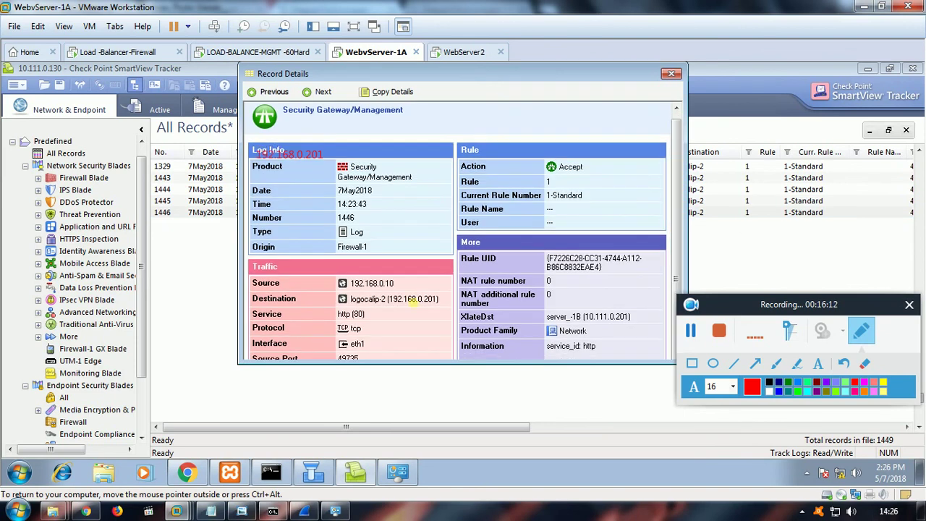
pyautogui.moveTo(613, 371); pyautogui.dragTo(614, 490)
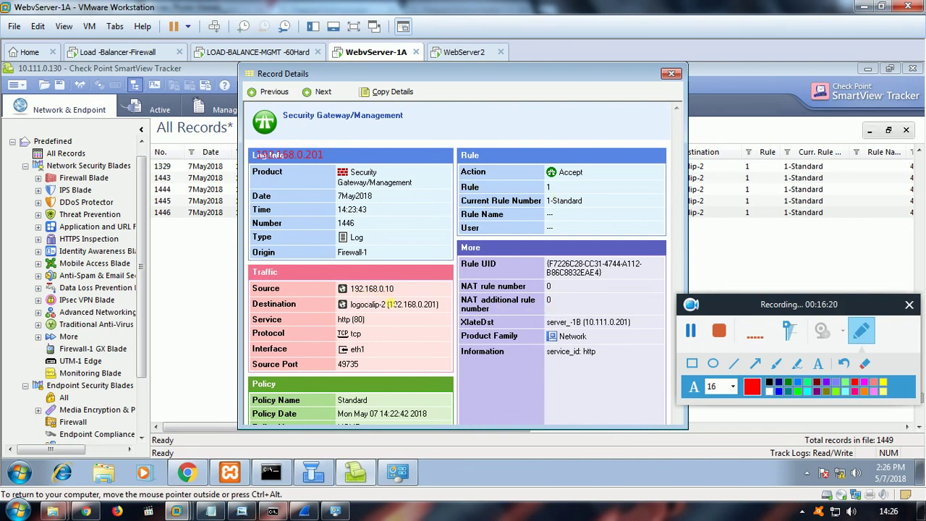
# Highlight destination 192.168.0.201 and translated address 10.111.0.201, and enlarge the details window
pyautogui.doubleClick(399, 304)
pyautogui.moveTo(585, 321); pyautogui.dragTo(620, 326)
pyautogui.click(631, 361)
pyautogui.moveTo(608, 427); pyautogui.dragTo(608, 453)
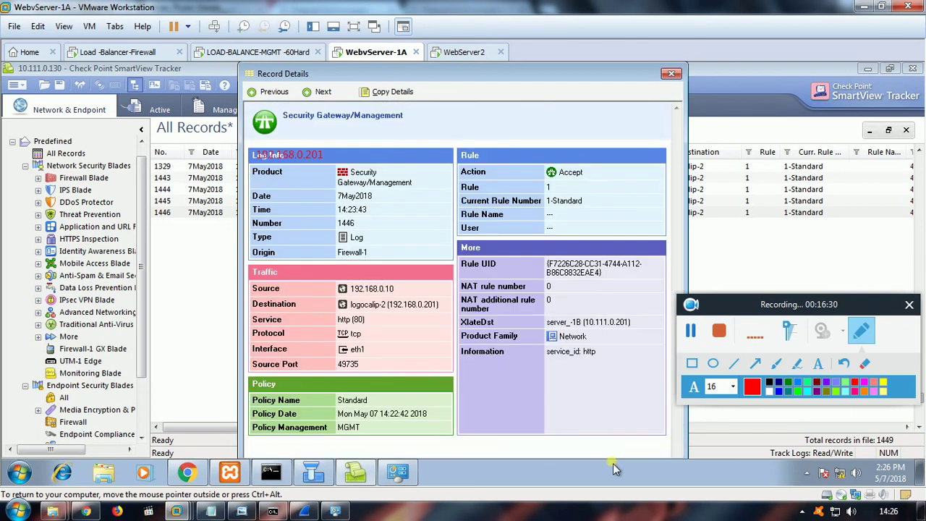